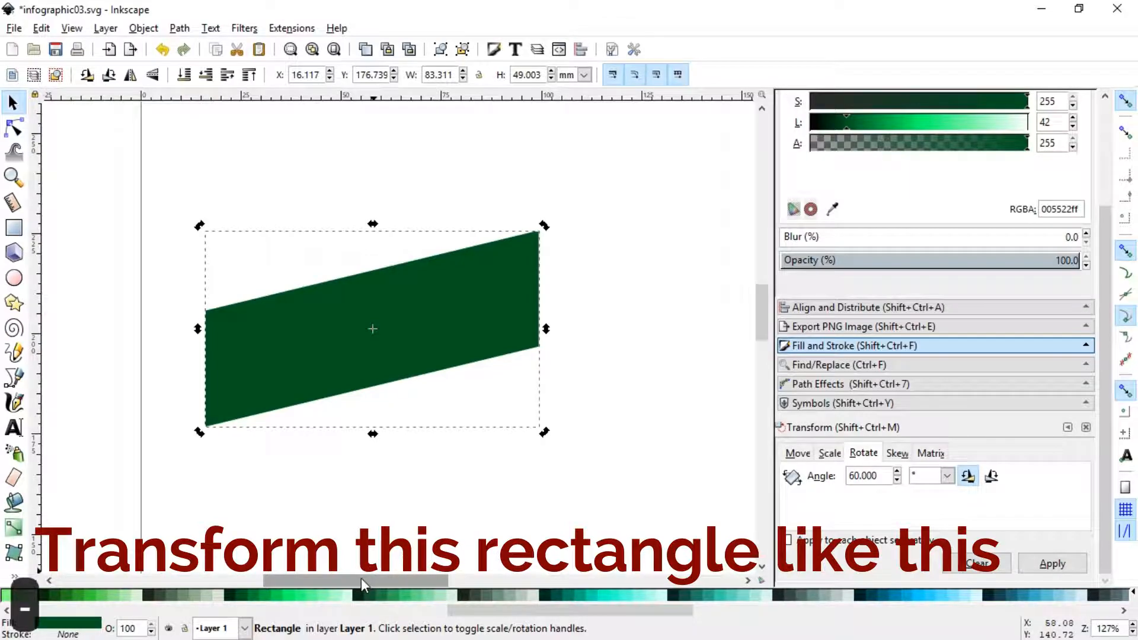
Duplicate the skewed dark green rectangle and flip the copy horizontally.
scroll(362, 579, "right", 3)
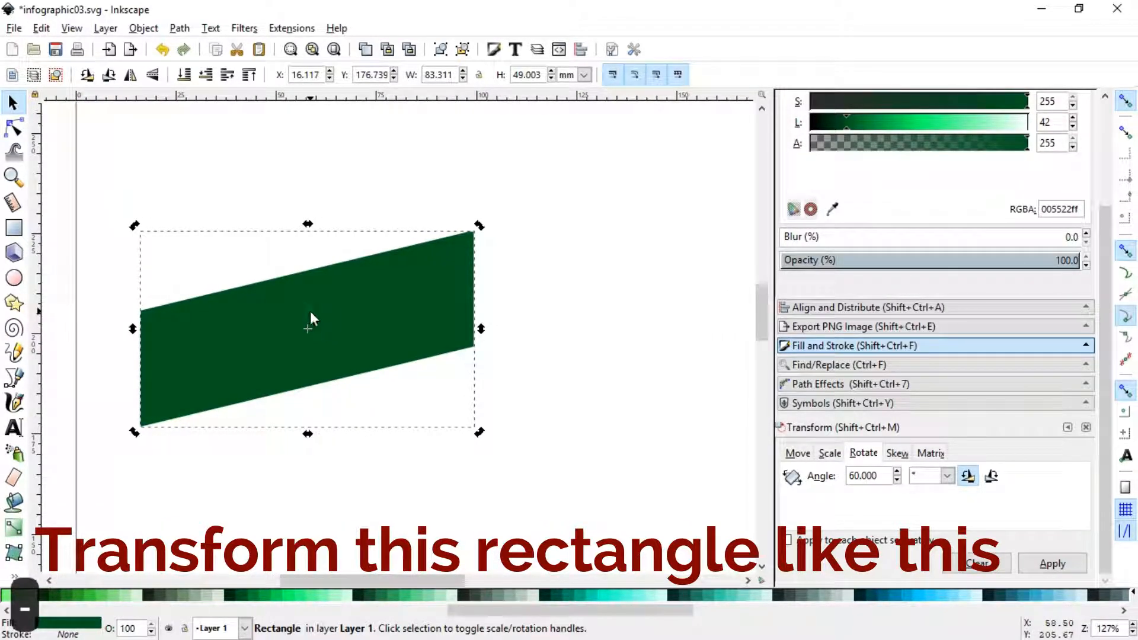
right_click(311, 311)
left_click(347, 411)
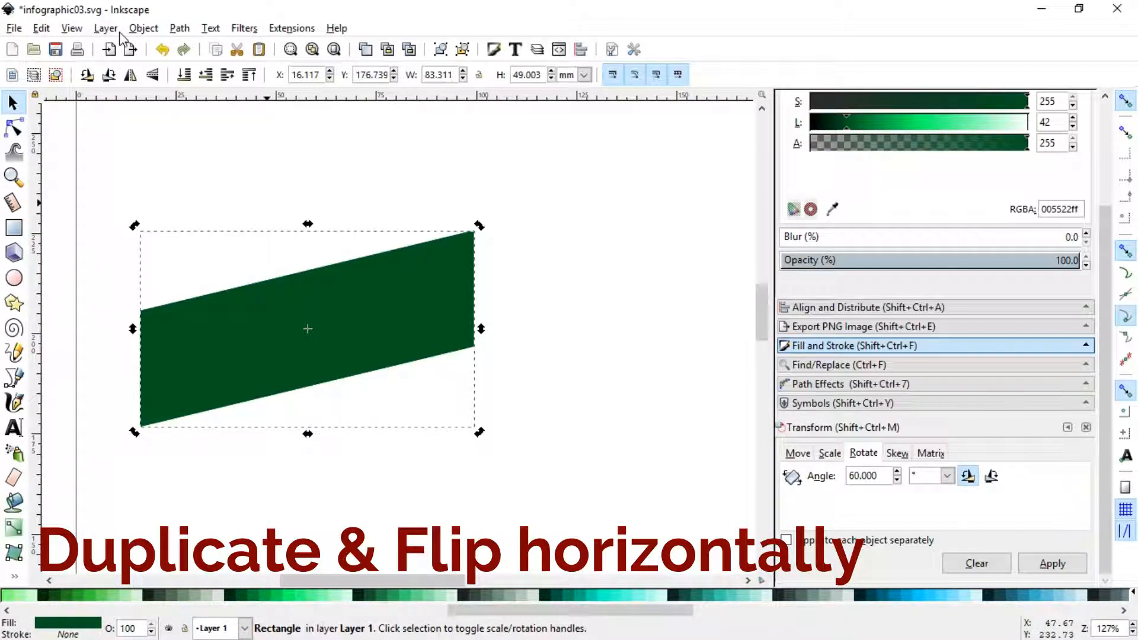
left_click(130, 75)
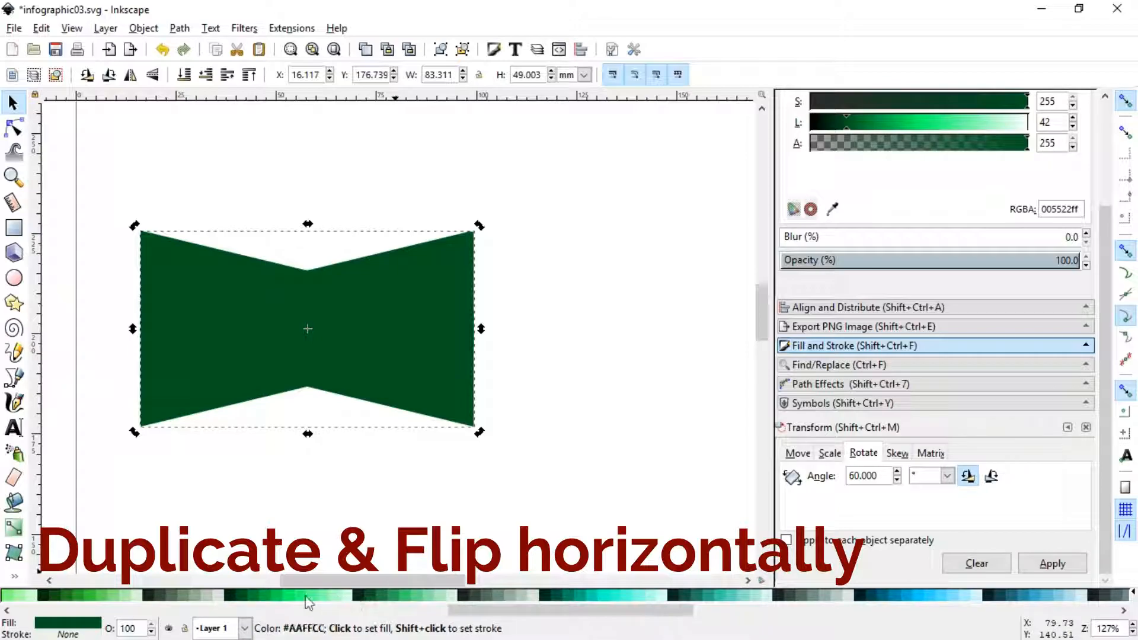
Fill the flipped copy with green 00aa44 and snap it corner to corner against the original's right edge.
left_click(267, 596)
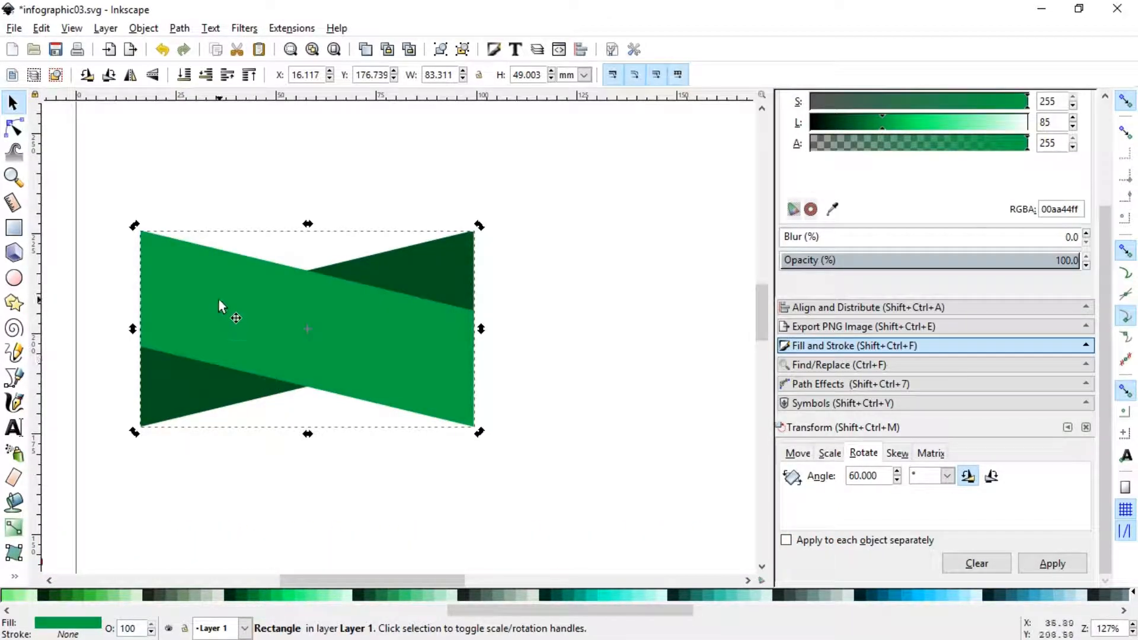
left_click_drag(220, 301, 553, 301)
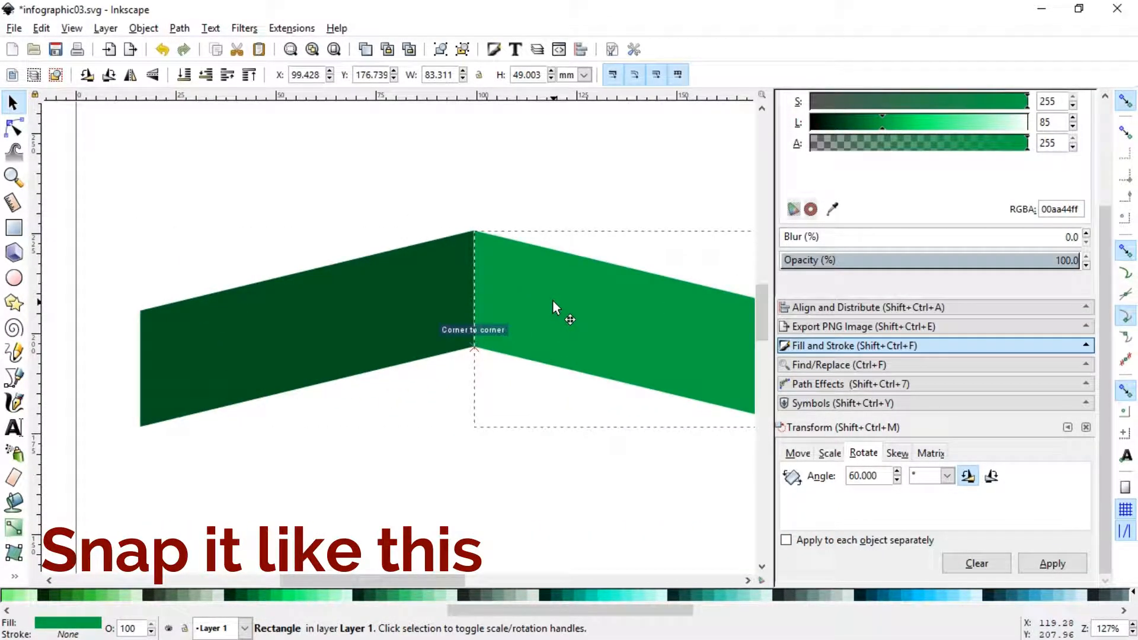
left_click(476, 186)
key("minus")
key("minus")
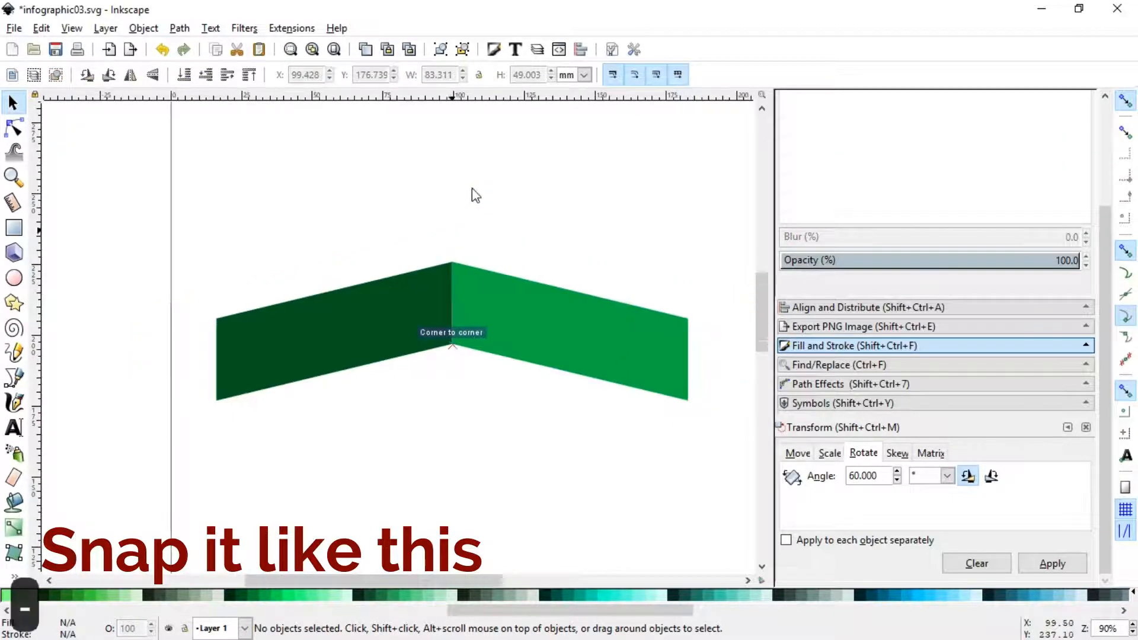
Narrow both shapes together about their centre to about 131.7 mm wide and stretch them upward to about 59.8 mm high.
left_click(461, 200)
left_click_drag(225, 236, 658, 441)
left_click_drag(610, 339, 577, 344)
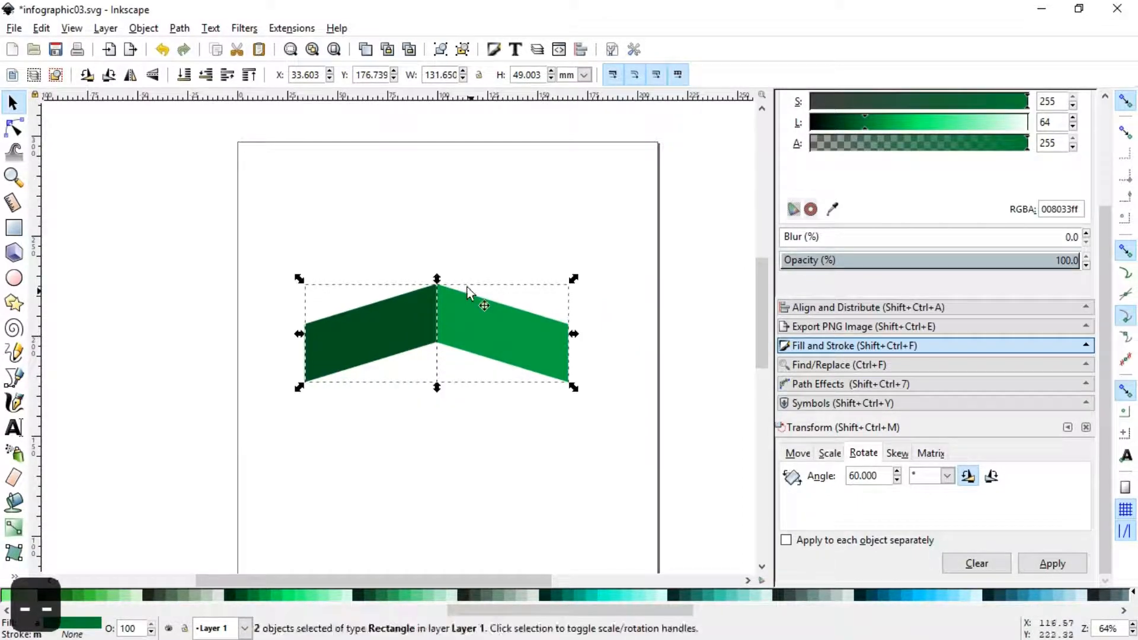
left_click_drag(438, 271, 442, 255)
left_click(484, 210)
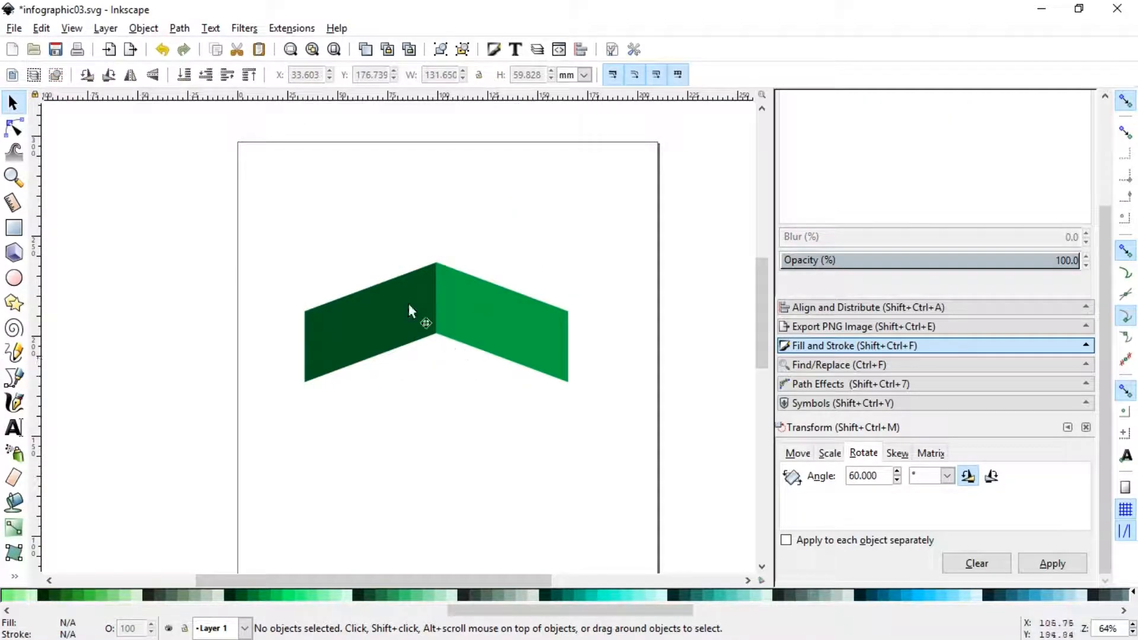
Widen both shapes together about their shared centre to about 141.6 mm.
left_click_drag(218, 193, 614, 409)
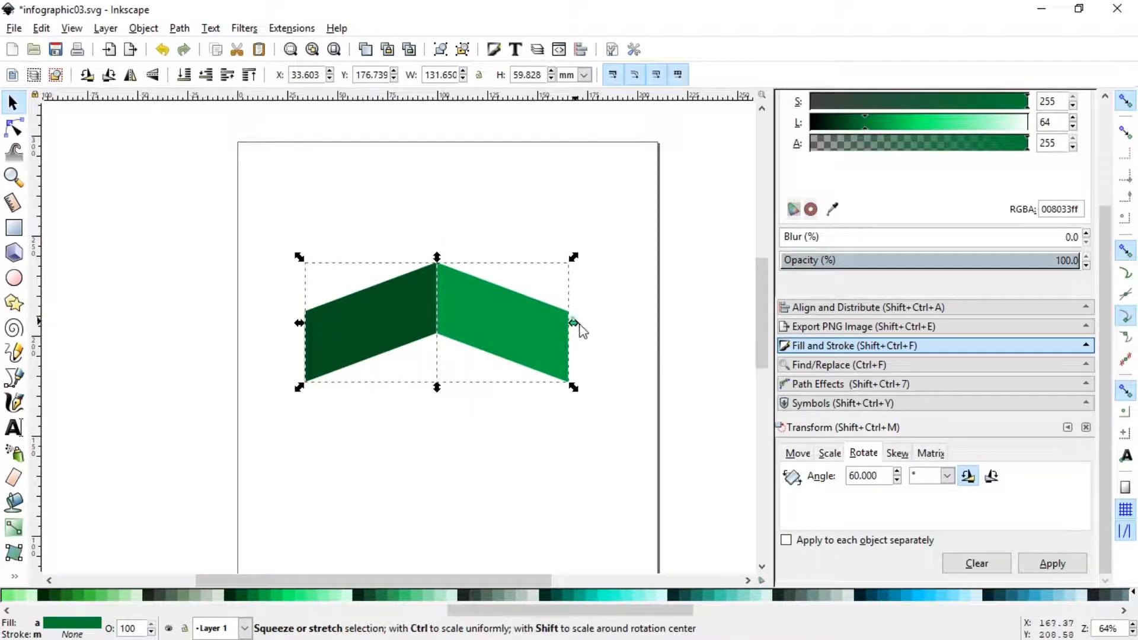
left_click_drag(573, 322, 582, 323)
left_click(532, 411)
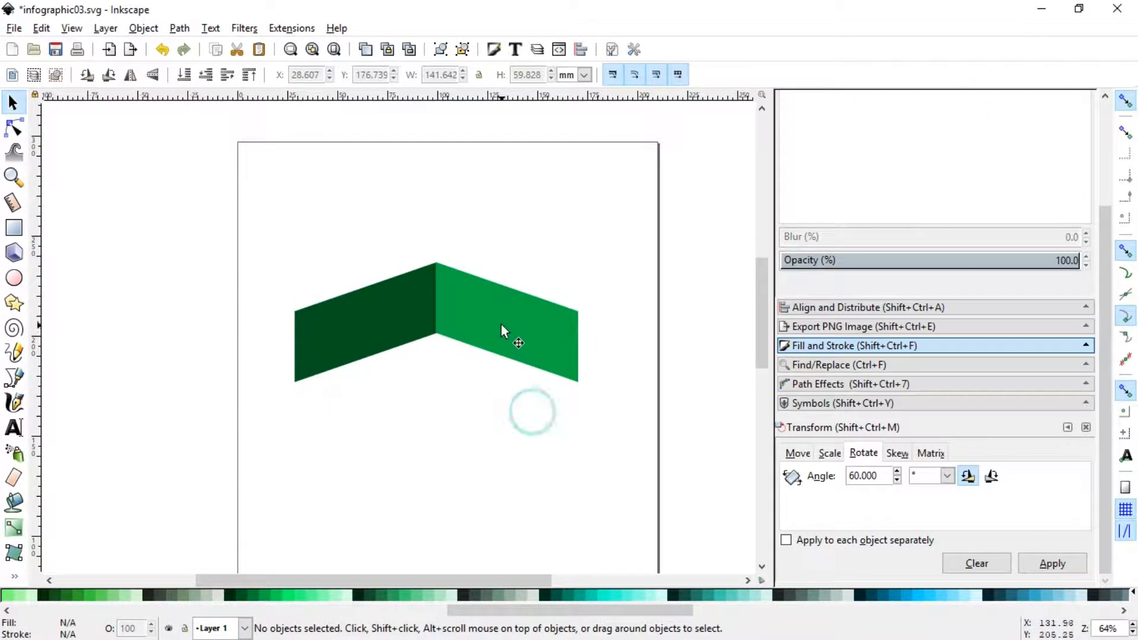
Convert both green rectangles from objects to paths.
left_click(15, 177)
left_click_drag(330, 219, 532, 393)
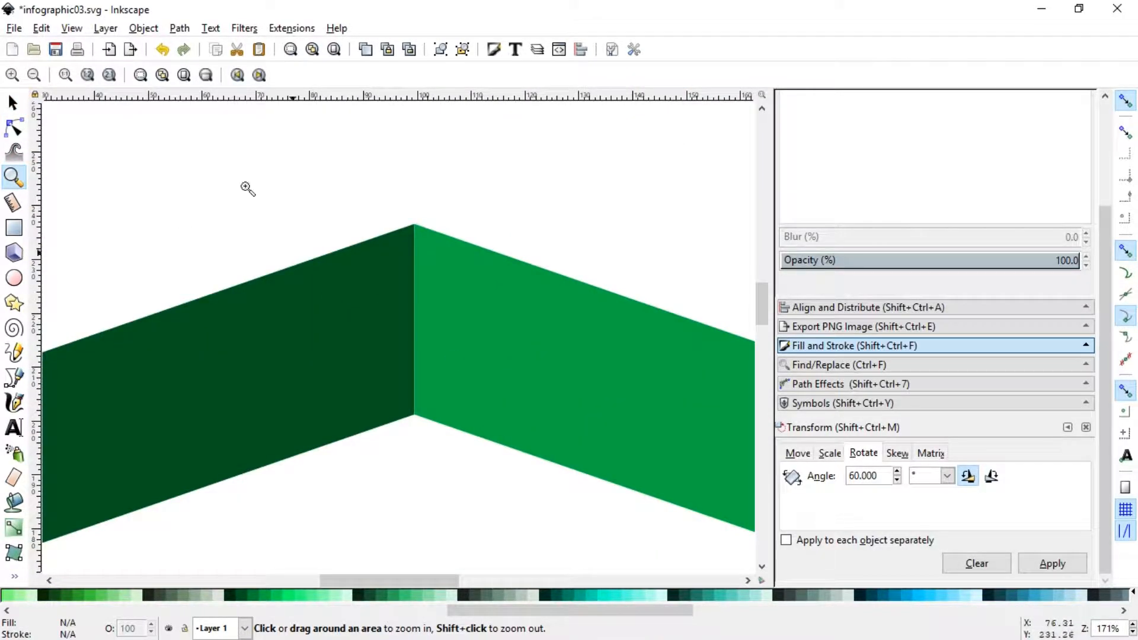
left_click(13, 129)
left_click(409, 339)
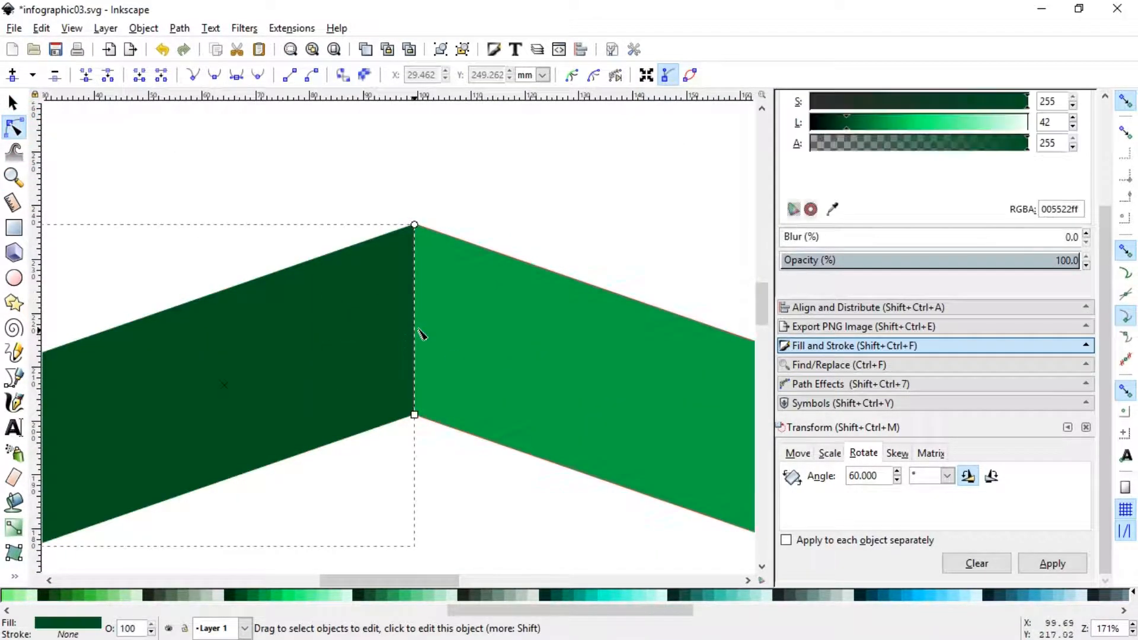
left_click(458, 325, "shift")
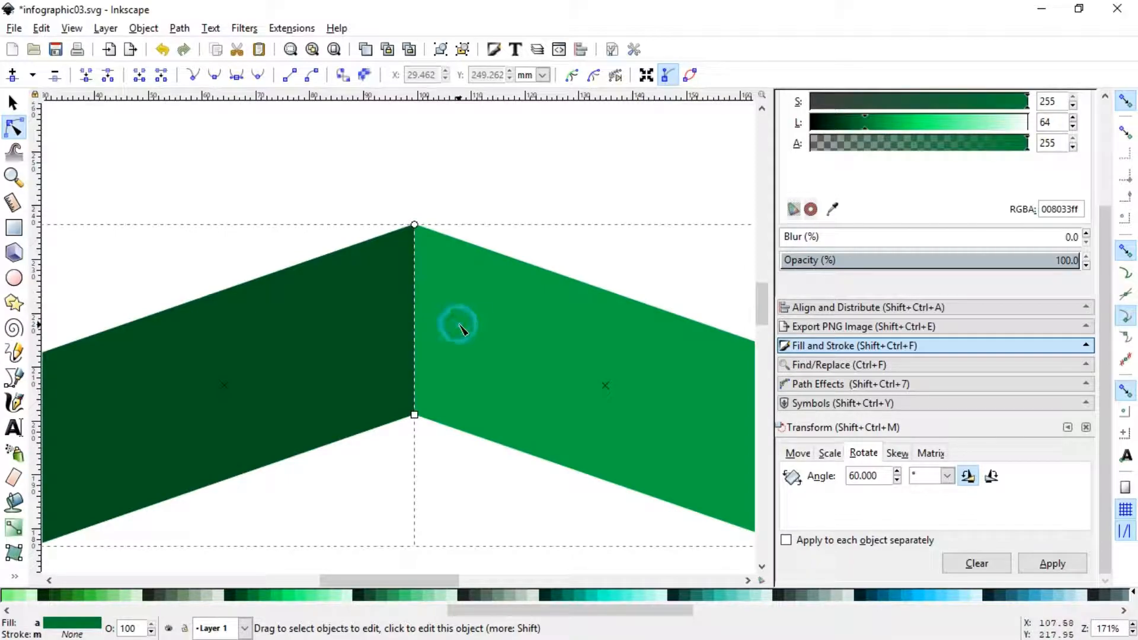
left_click(179, 29)
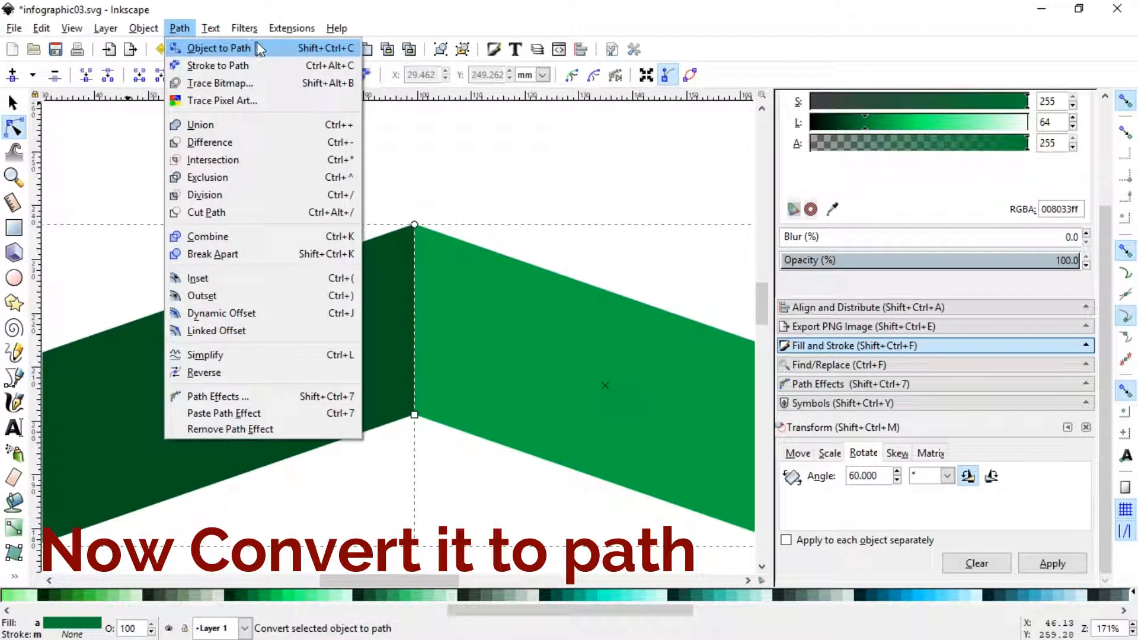
left_click(275, 47)
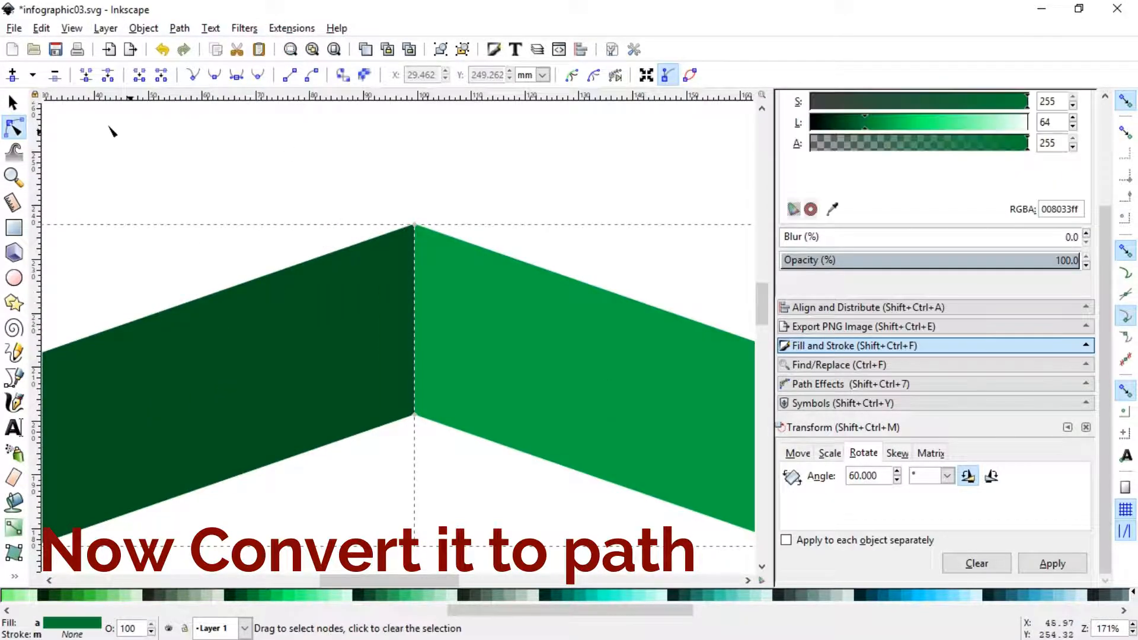
left_click(21, 105)
left_click(459, 229)
Select both green paths and duplicate them in place.
key("minus")
key("minus")
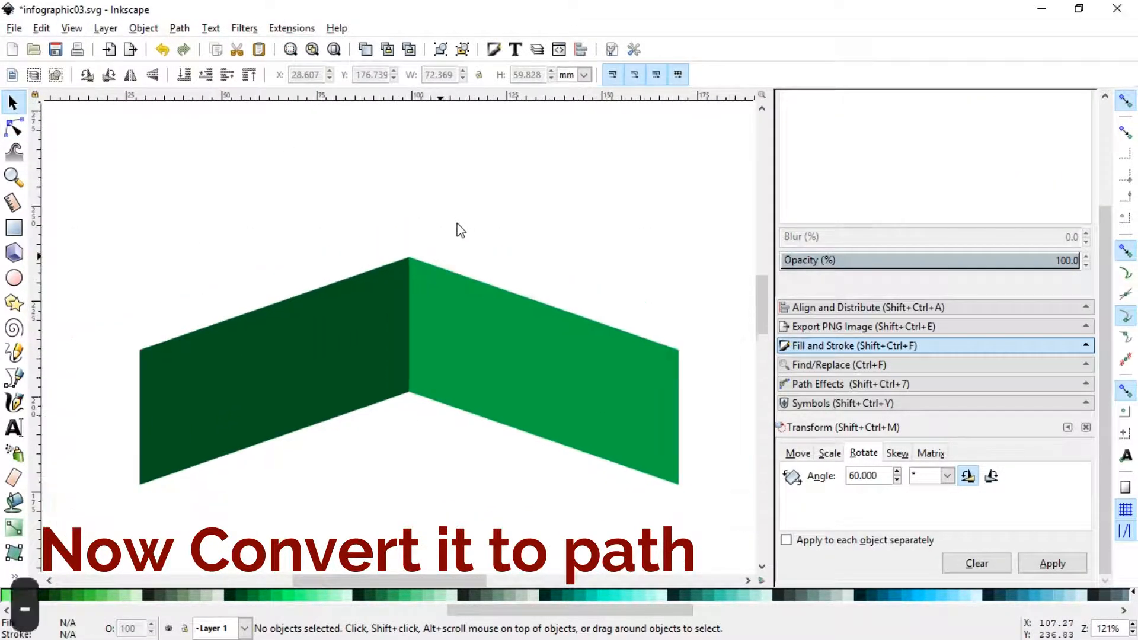
left_click_drag(759, 300, 761, 313)
mouse_move(130, 148)
left_mouse_down()
mouse_move(414, 306)
mouse_move(635, 406)
left_mouse_up()
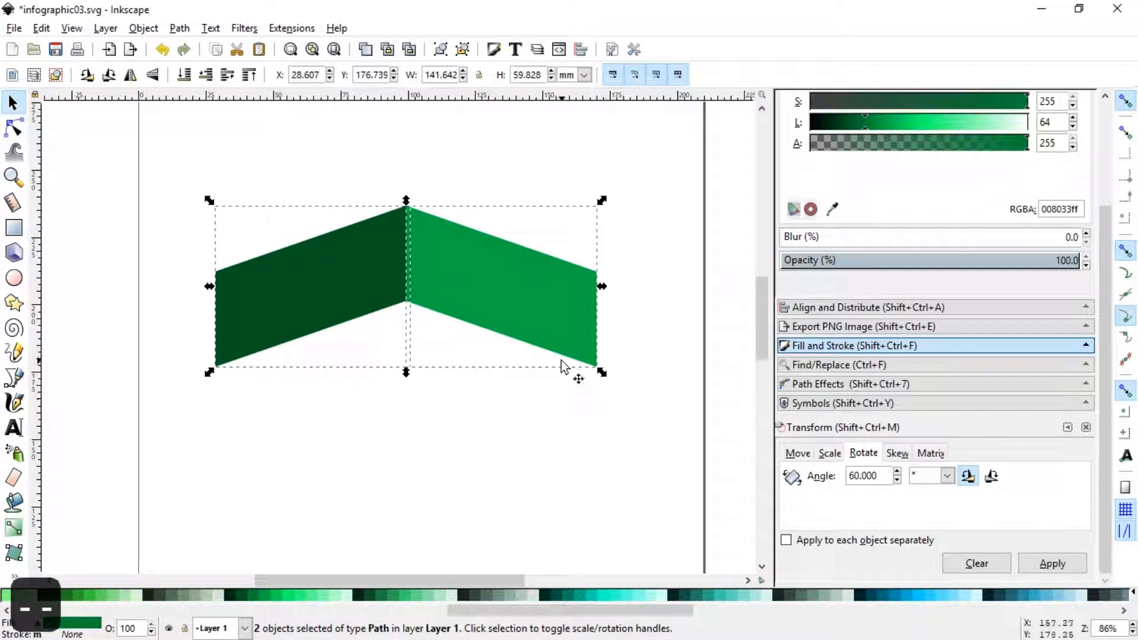
right_click(445, 265)
left_click(485, 375)
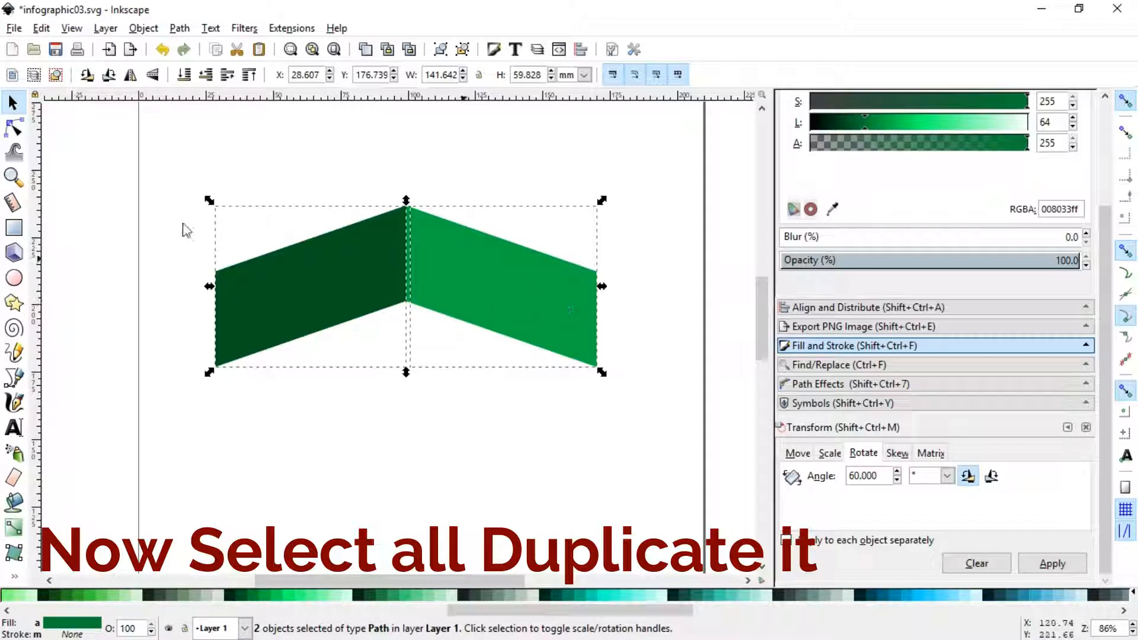
Fill the duplicated pair with dark green 16502d and move it straight down by about 1.4 mm.
left_click(12, 174)
left_click_drag(178, 152, 643, 425)
left_click(14, 103)
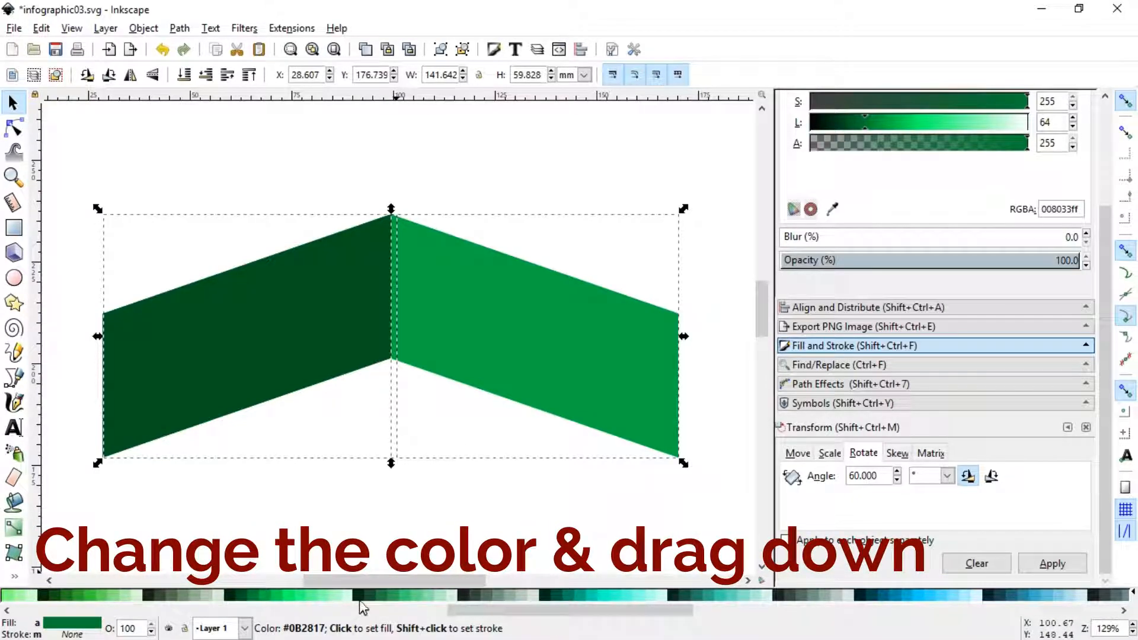
left_click(370, 596)
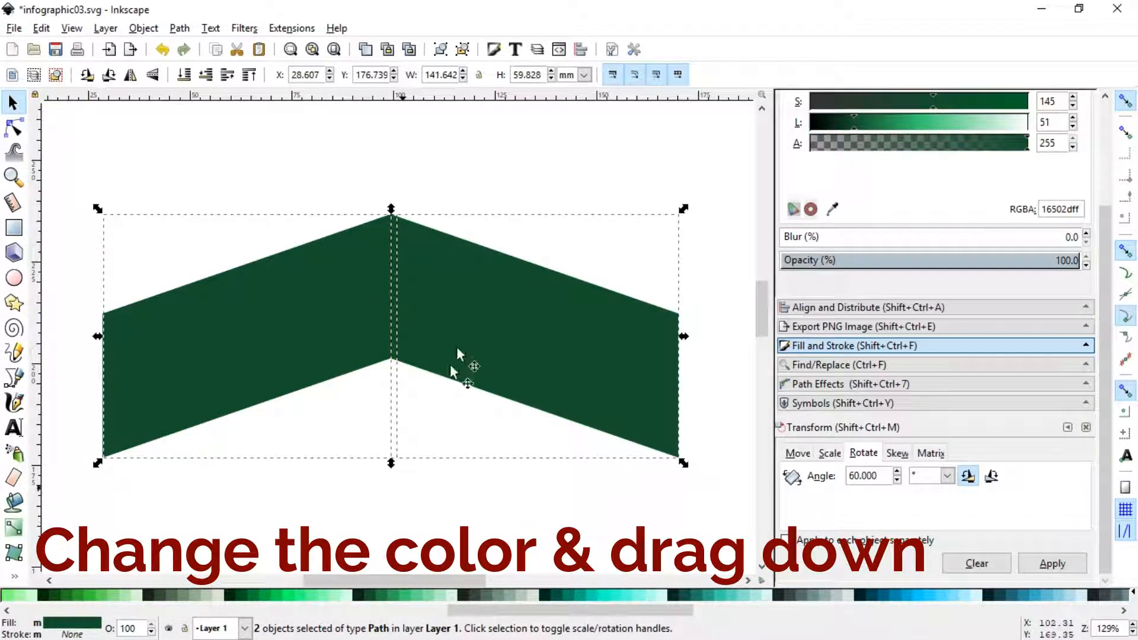
left_click_drag(486, 326, 525, 358)
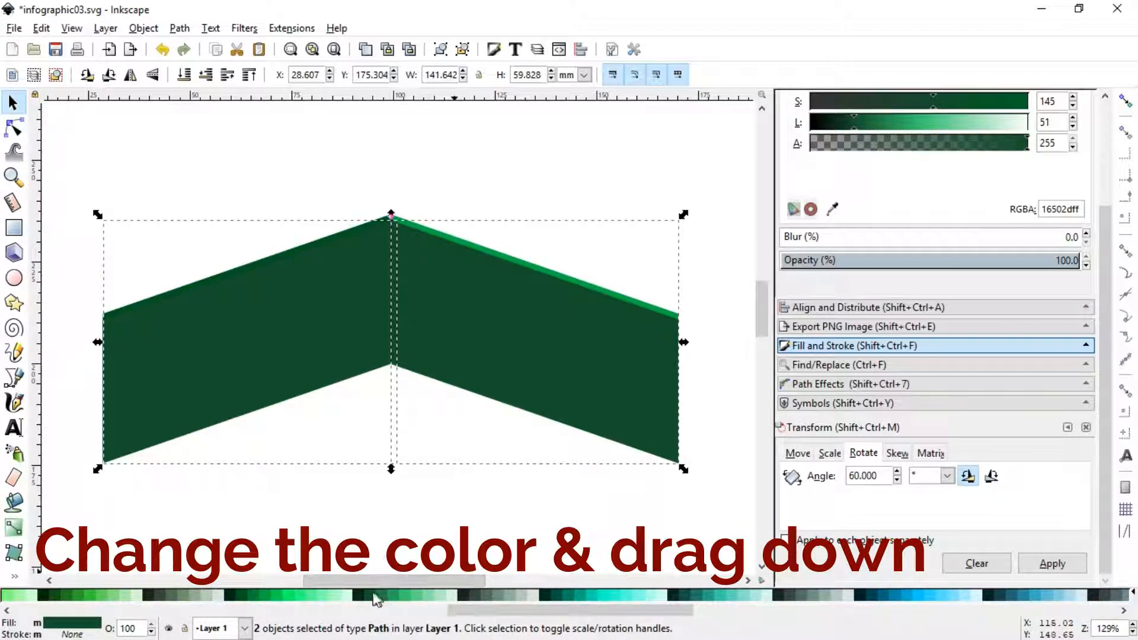
Change the duplicated pair's fill to green 008033 and lower it to the bottom, behind the original shapes.
left_click(254, 597)
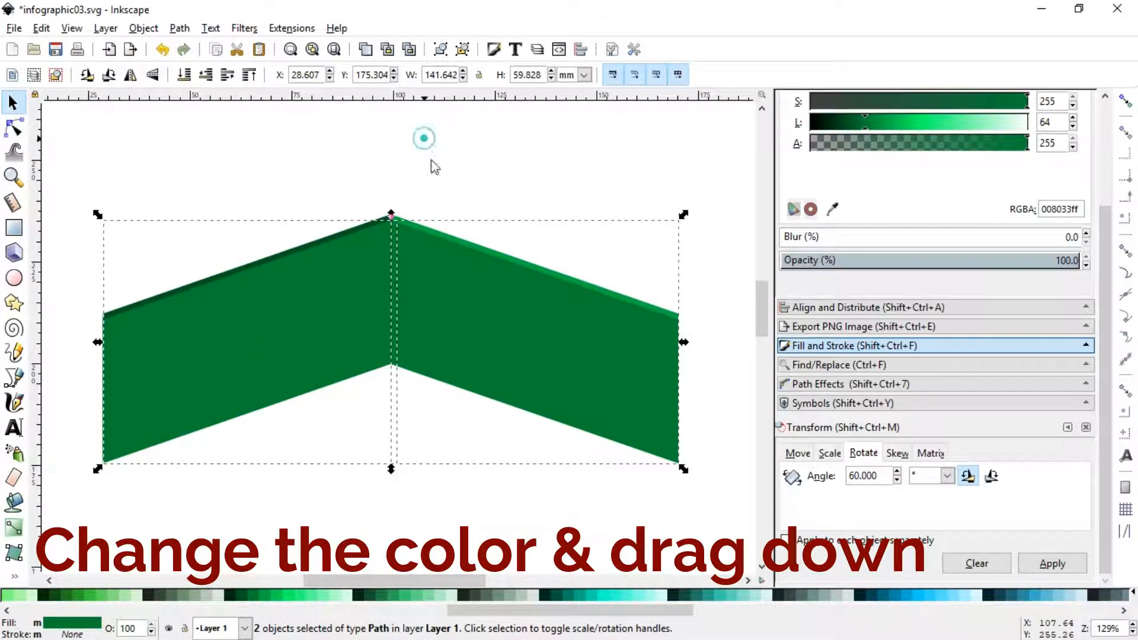
left_click(424, 138)
left_click(452, 293)
left_click(336, 301, "shift")
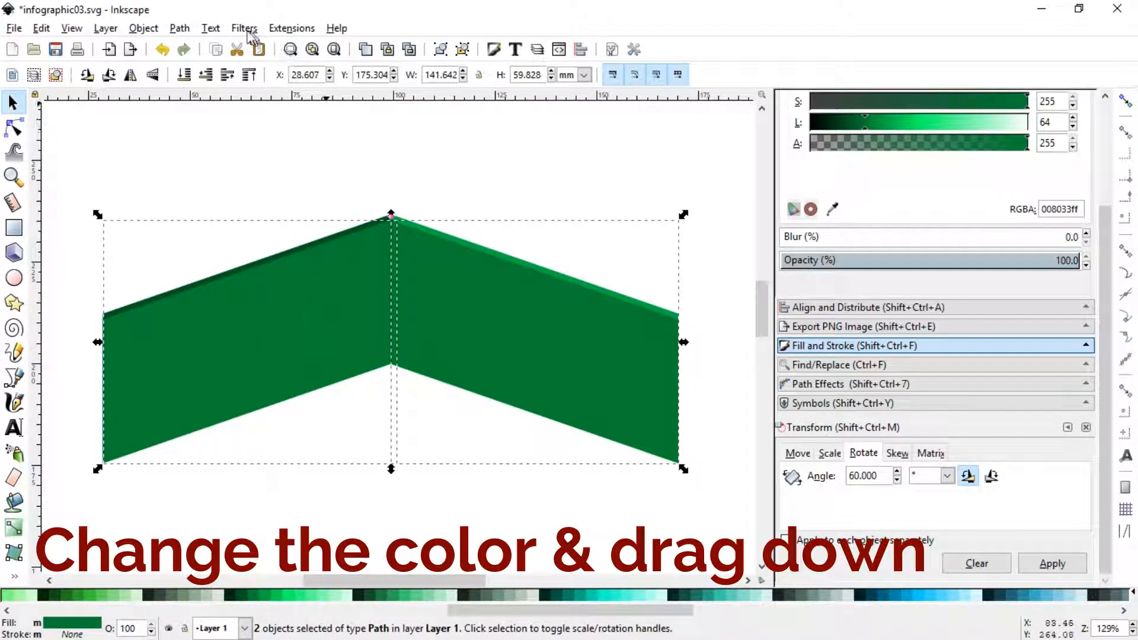
left_click(134, 30)
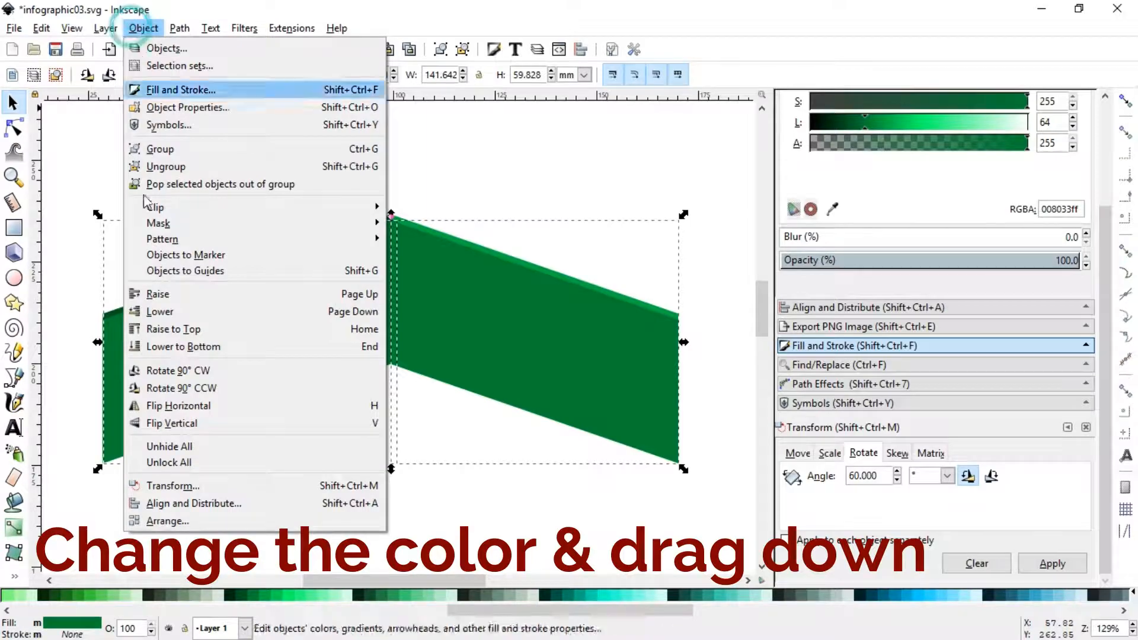
left_click(178, 342)
left_click(439, 135)
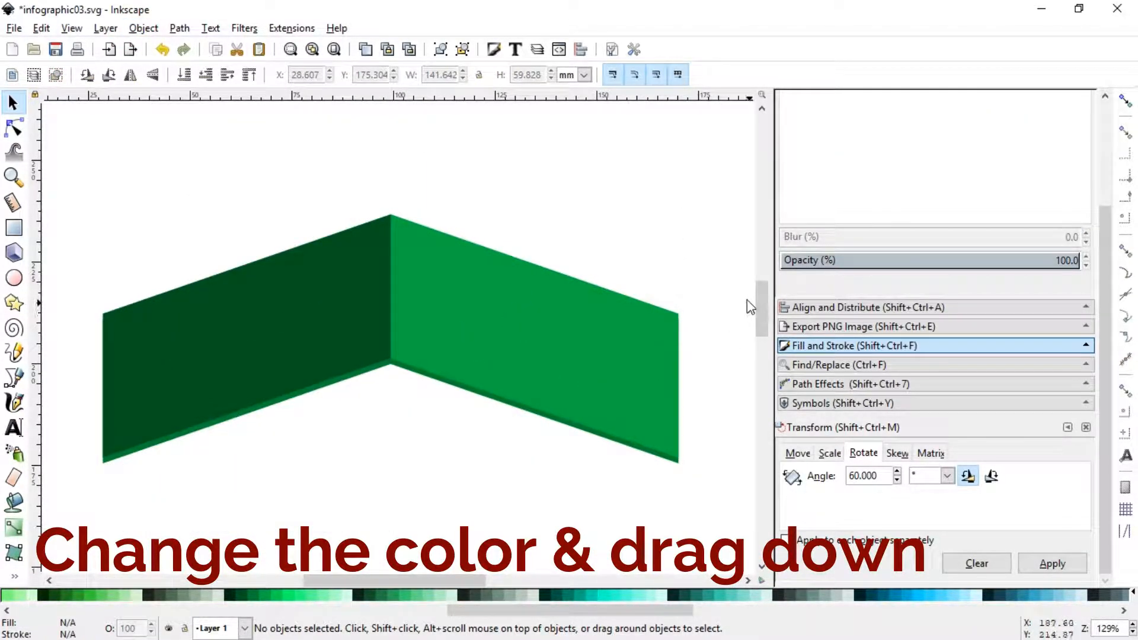
Move the 008033 green back pair about 1 mm further straight down to thicken the edge strip under the front shapes.
left_click_drag(762, 308, 766, 328)
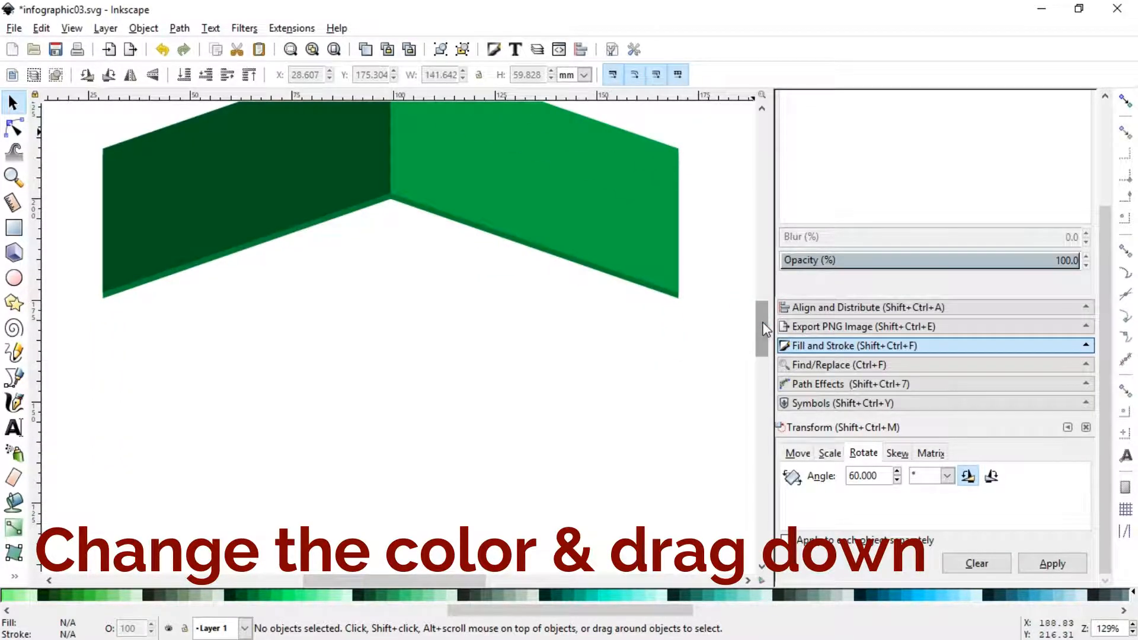
left_click(13, 176)
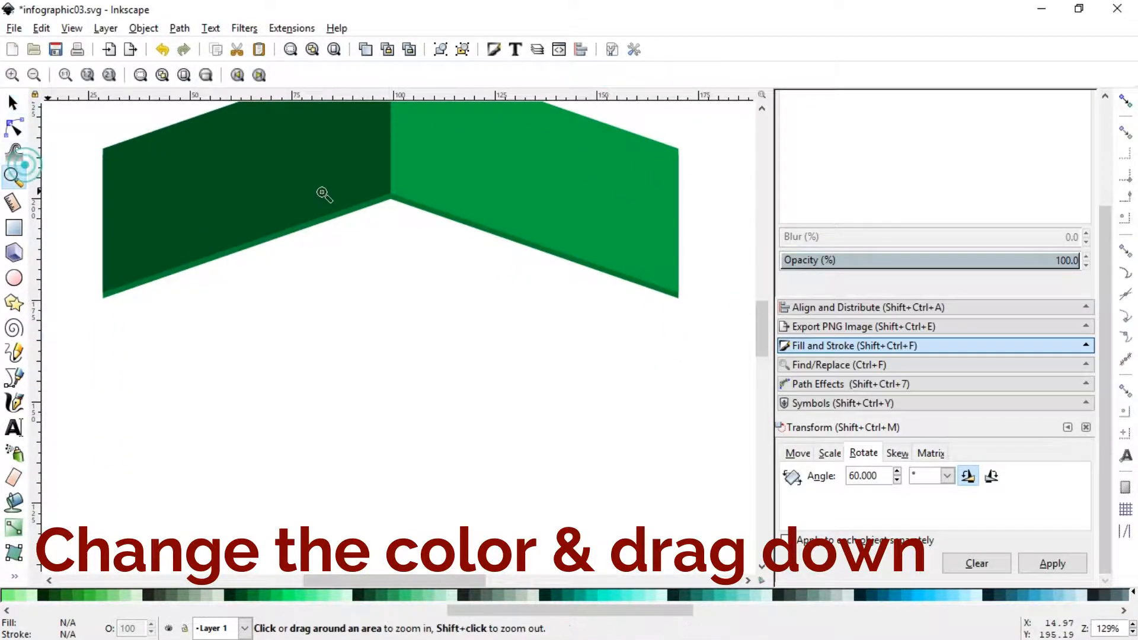
left_click_drag(323, 160, 436, 247)
left_click(11, 101)
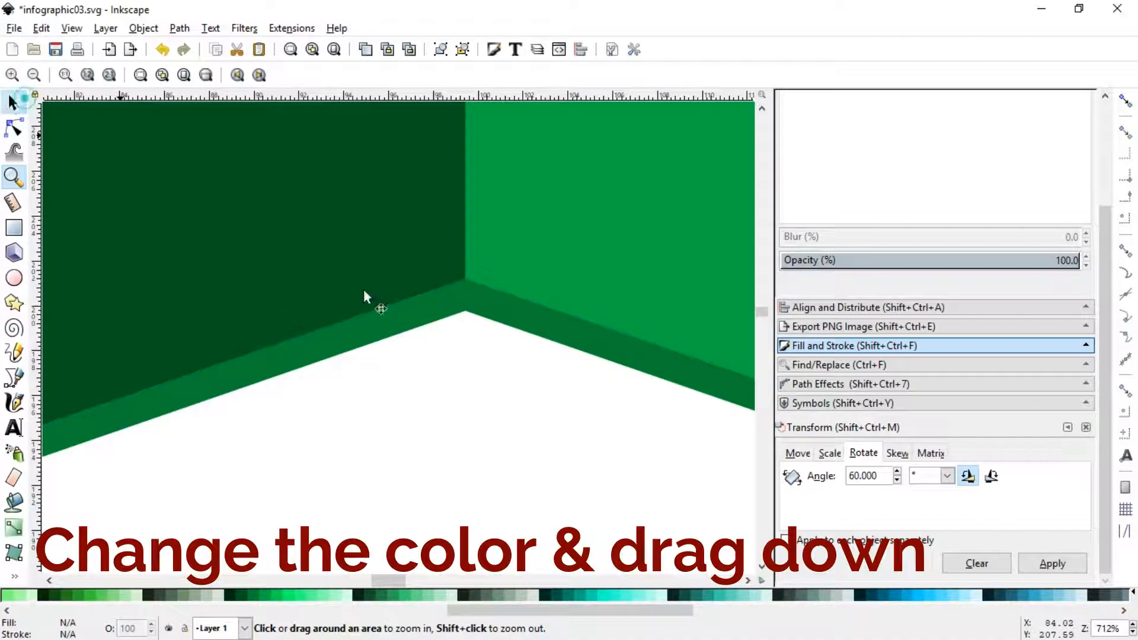
left_click(522, 319)
left_click(422, 324, "shift")
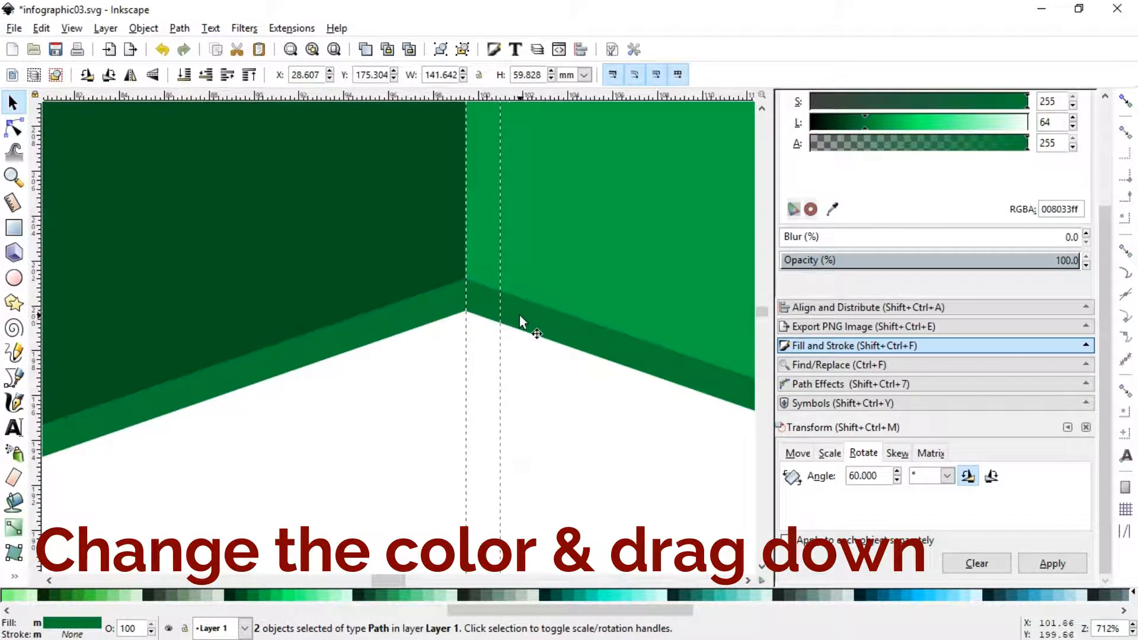
left_click_drag(519, 315, 519, 344)
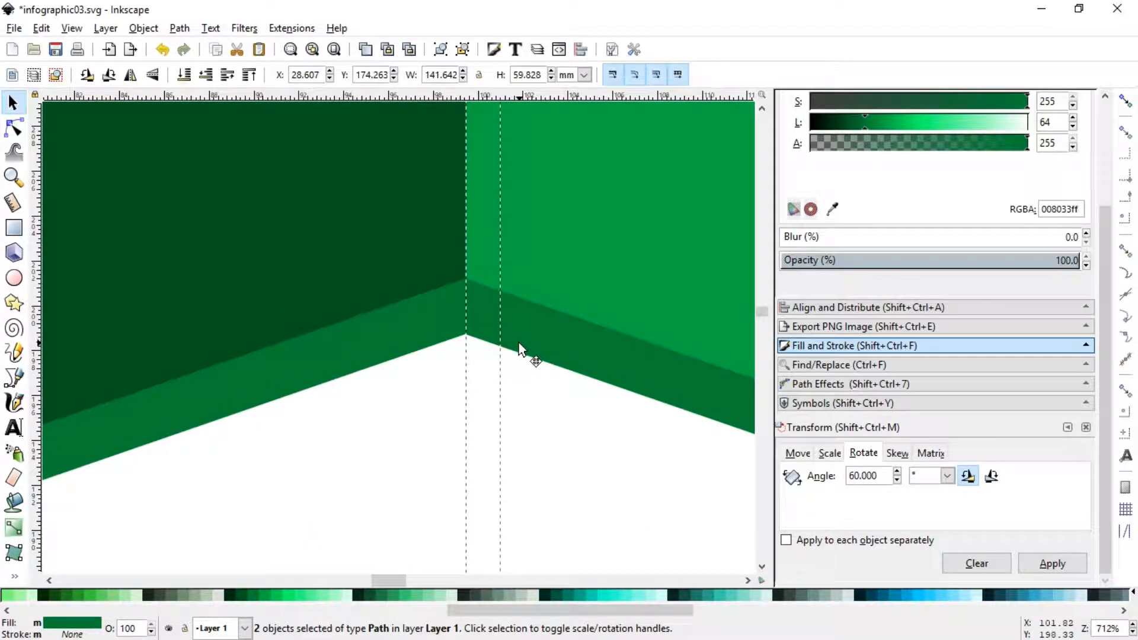
left_click(550, 459)
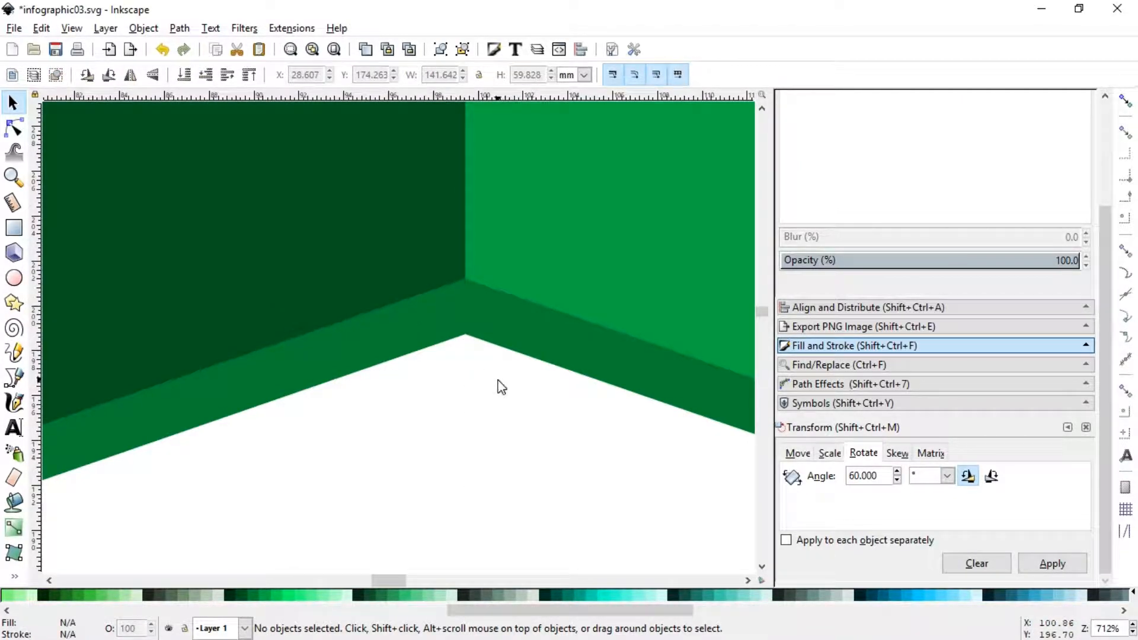
Duplicate the two front green faces in place and fill the copies with very dark green 002b11.
key("minus")
key("minus")
key("minus")
key("minus")
key("minus")
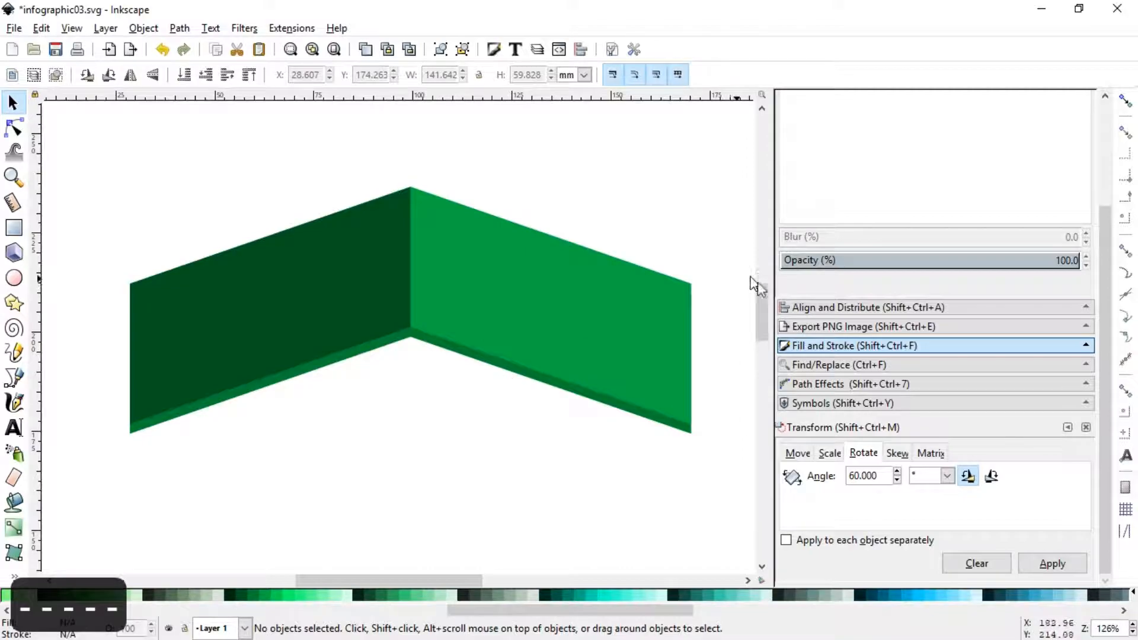
left_click_drag(766, 305, 766, 309)
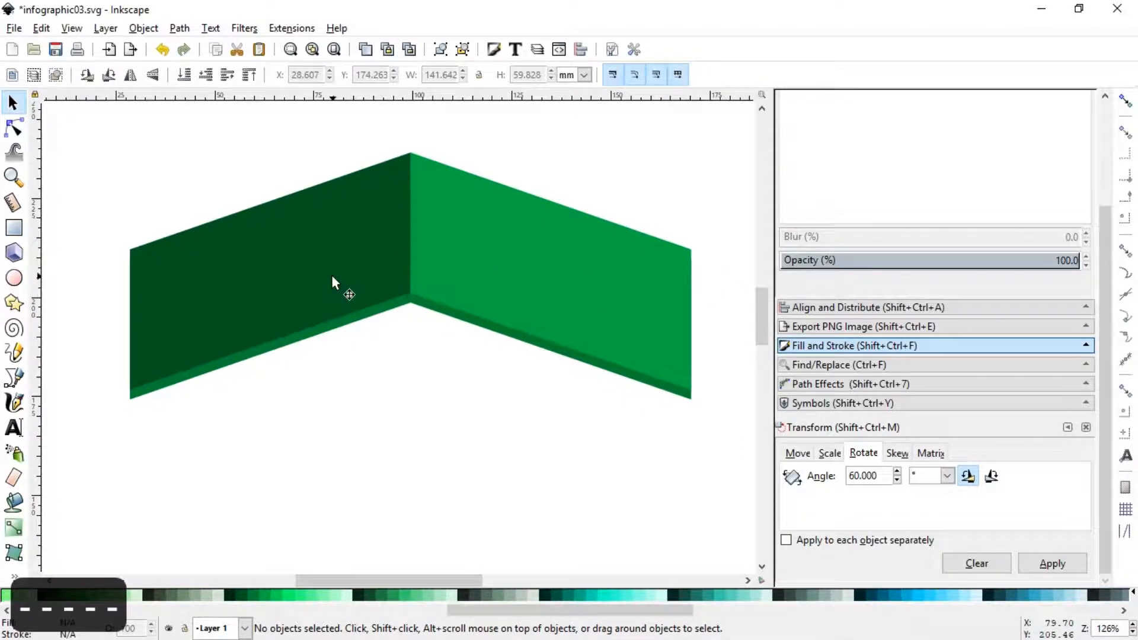
key("minus")
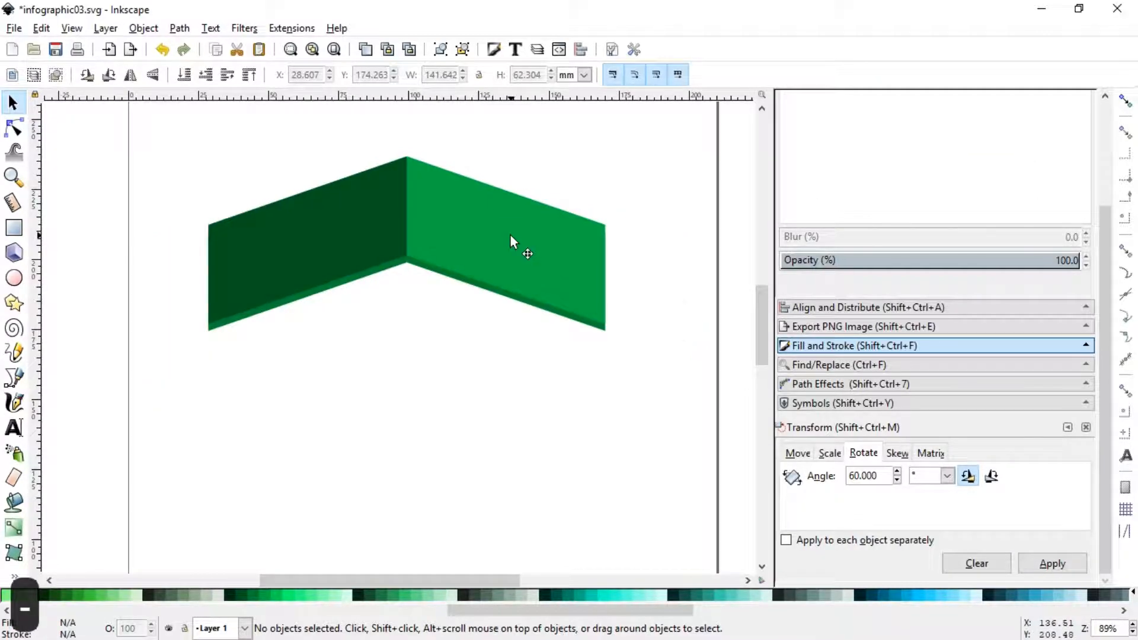
left_click(511, 237)
left_click(352, 230, "shift")
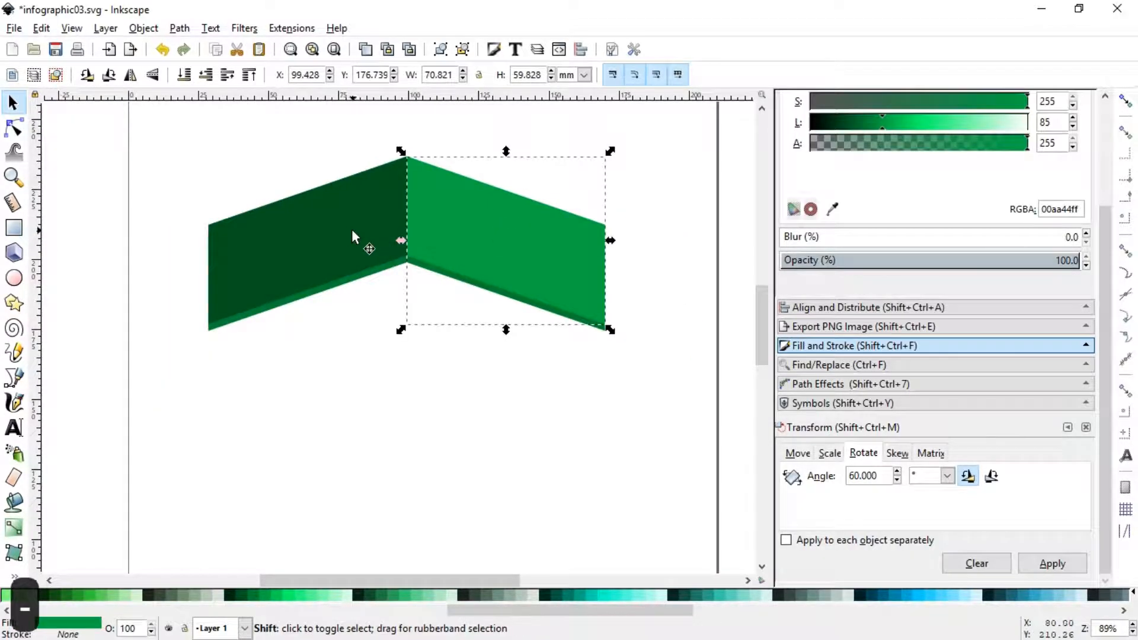
right_click(472, 230)
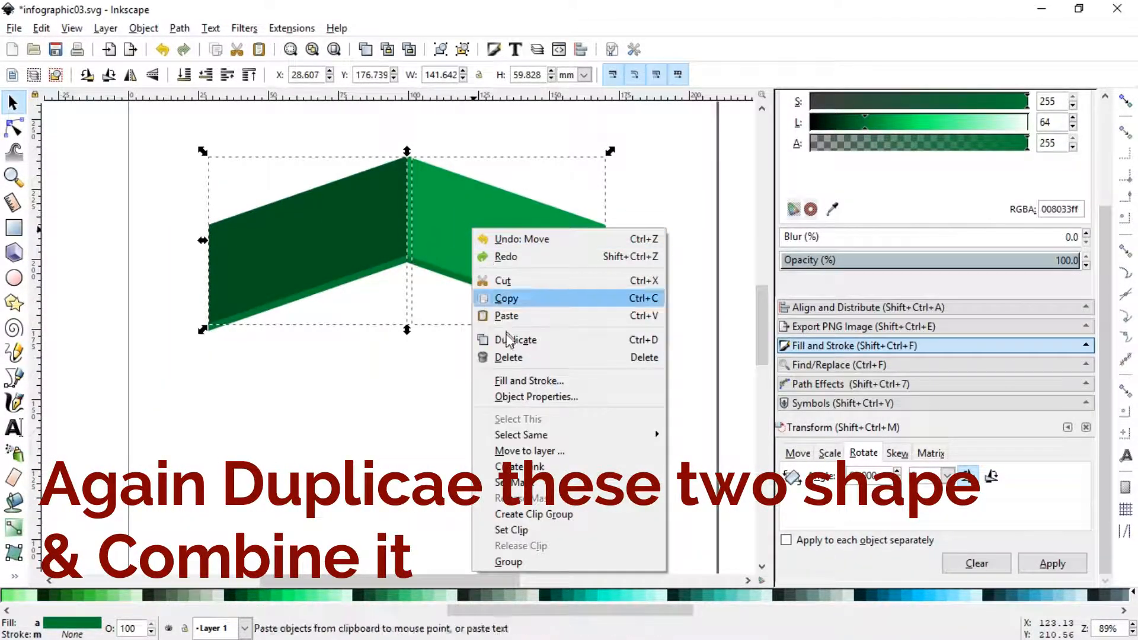
left_click(508, 340)
left_click(240, 595)
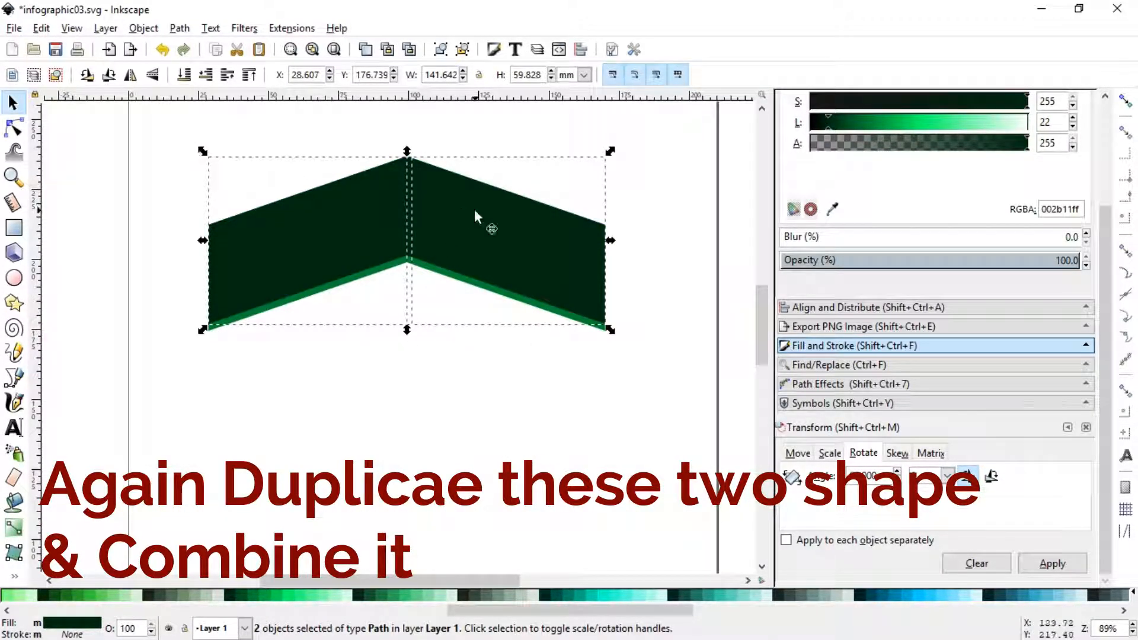
Union the two dark copies into a single path and move it straight down by about 8.6 mm.
left_click(177, 28)
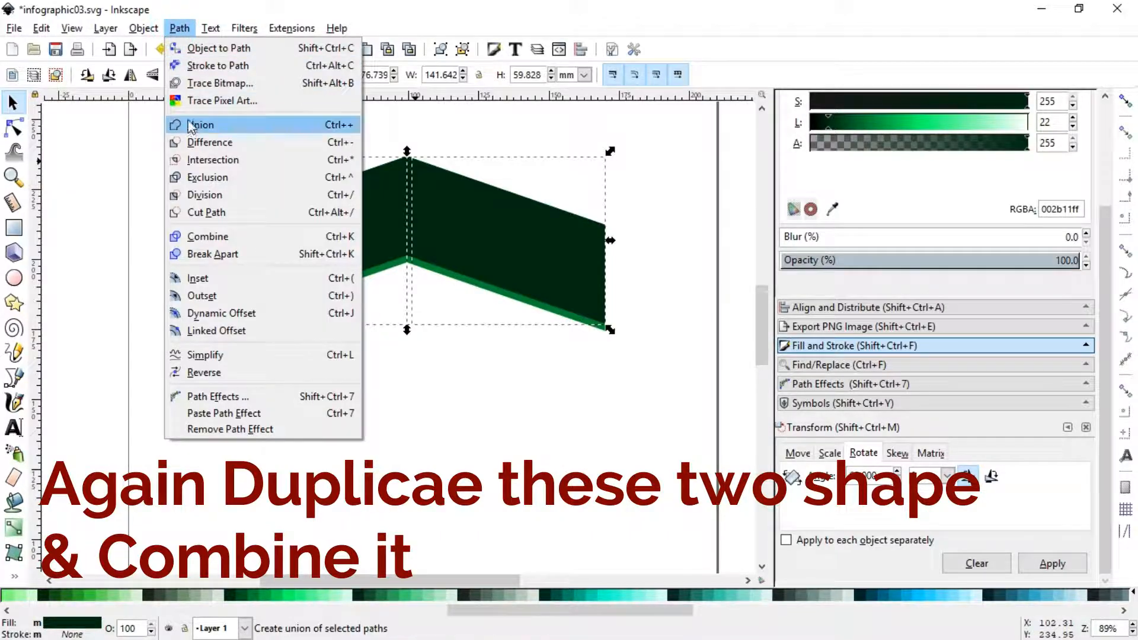
left_click(187, 120)
left_click_drag(461, 230, 458, 256)
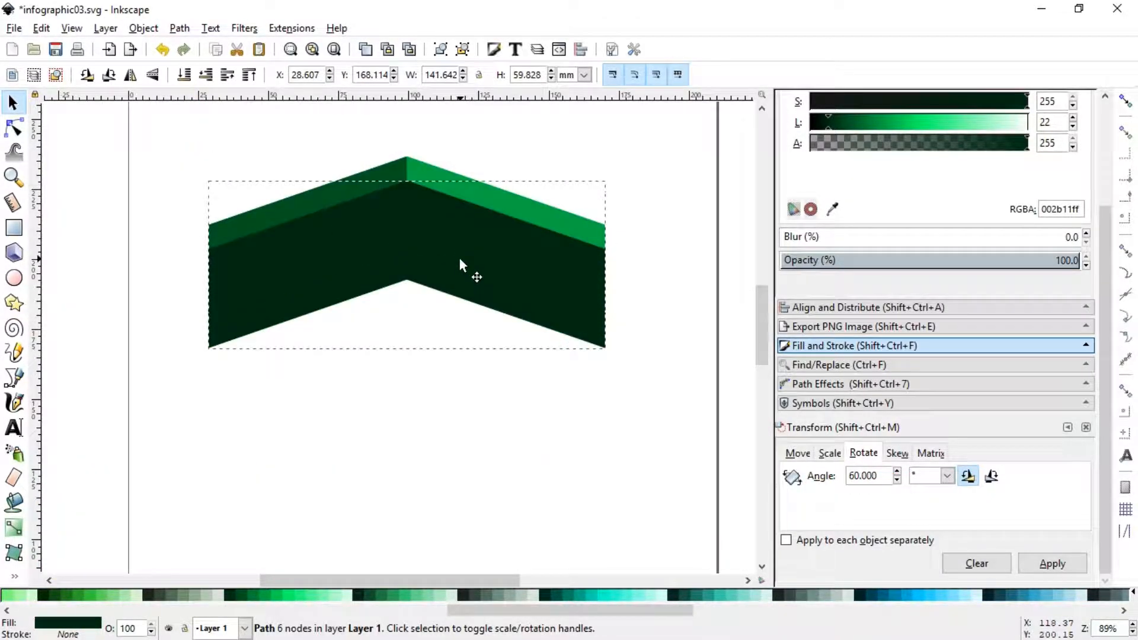
Lower the dark path to the bottom of the stack and move it about 3.6 mm further straight down.
left_click(144, 28)
left_click(172, 348)
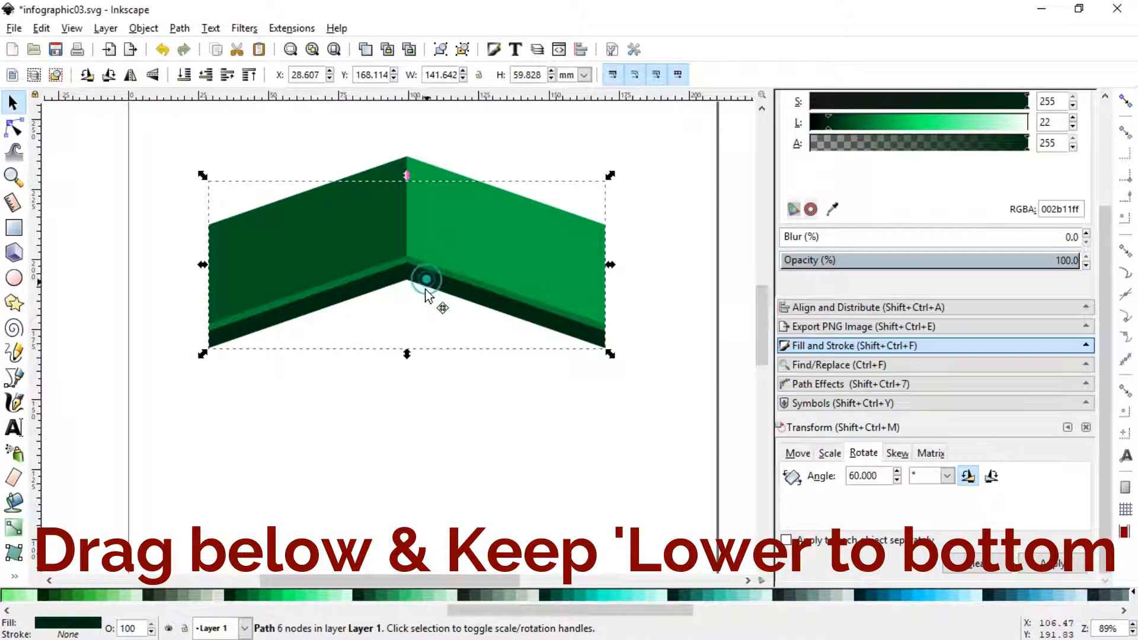
left_click_drag(425, 289, 425, 300)
left_click(546, 454)
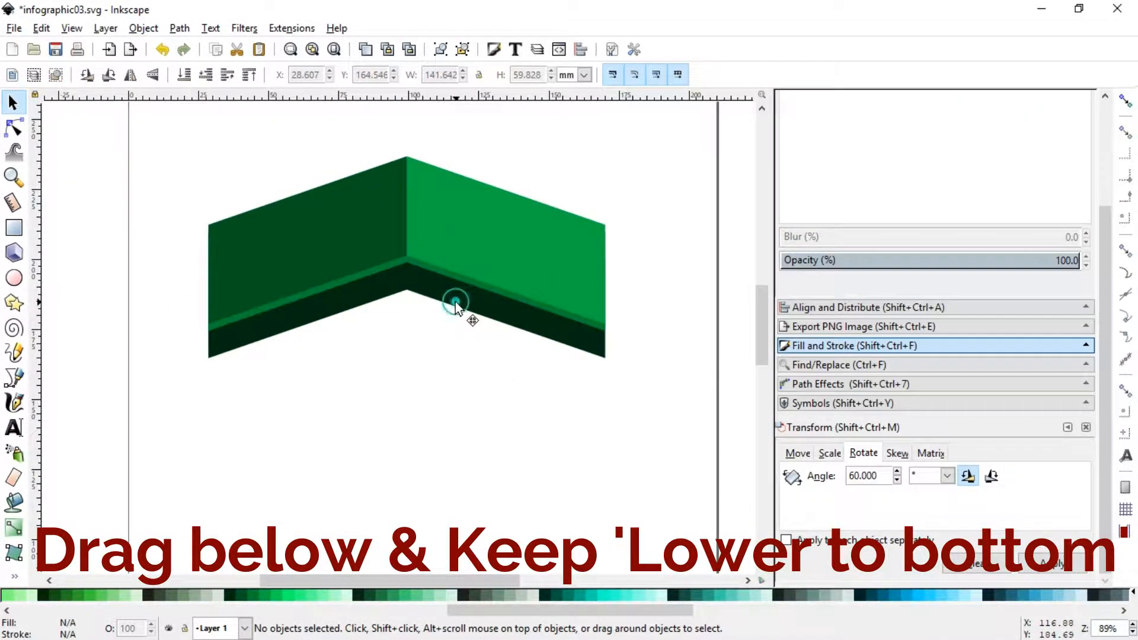
Move the dark path's lower centre node up to the green shape's inner corner so the shadow tapers toward the middle.
left_click(456, 301)
double_click(419, 299)
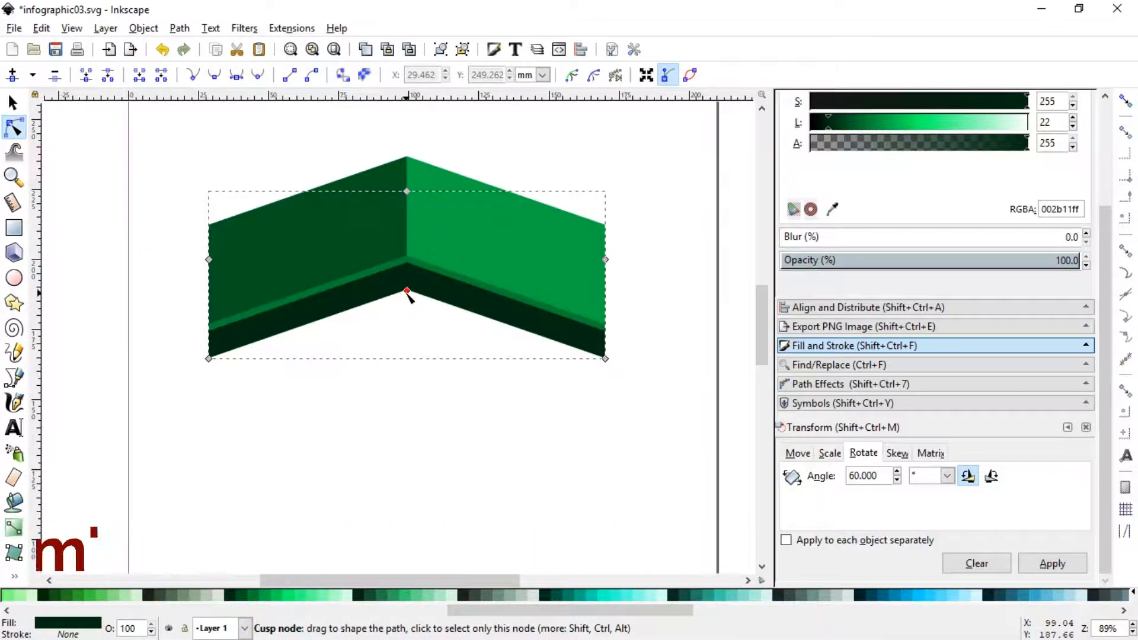
left_click_drag(406, 292, 409, 266)
left_click(12, 103)
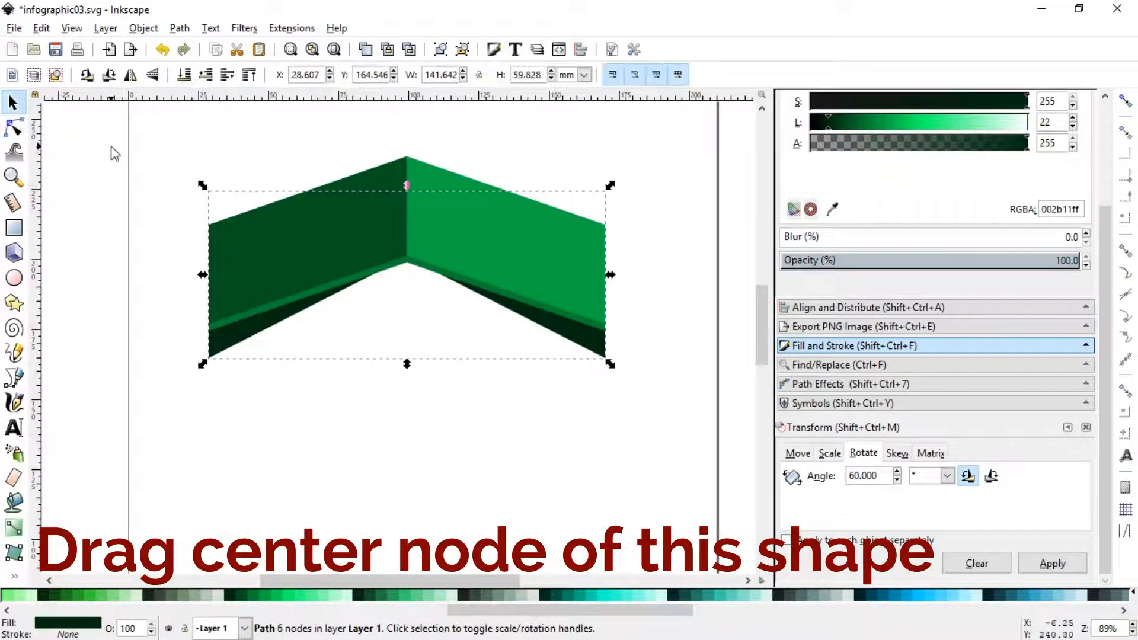
left_click(111, 147)
Duplicate all five paths of the chevron and move the copy straight down by about 60.6 mm.
key("minus")
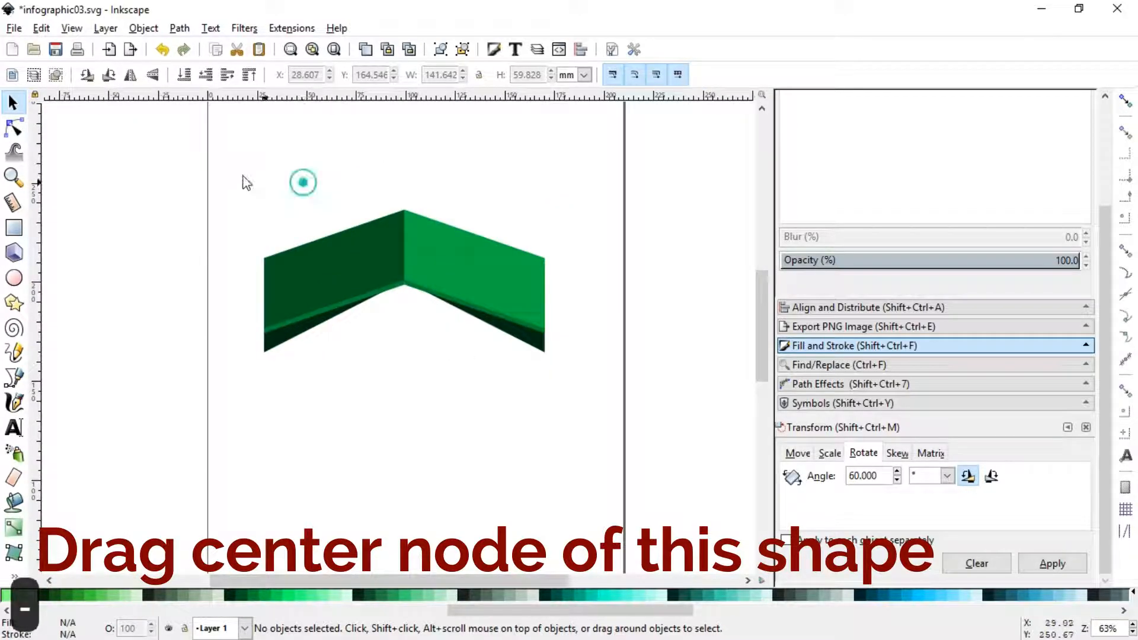
left_click_drag(211, 150, 634, 415)
left_click_drag(768, 323, 757, 323)
scroll(757, 322, "down", 2)
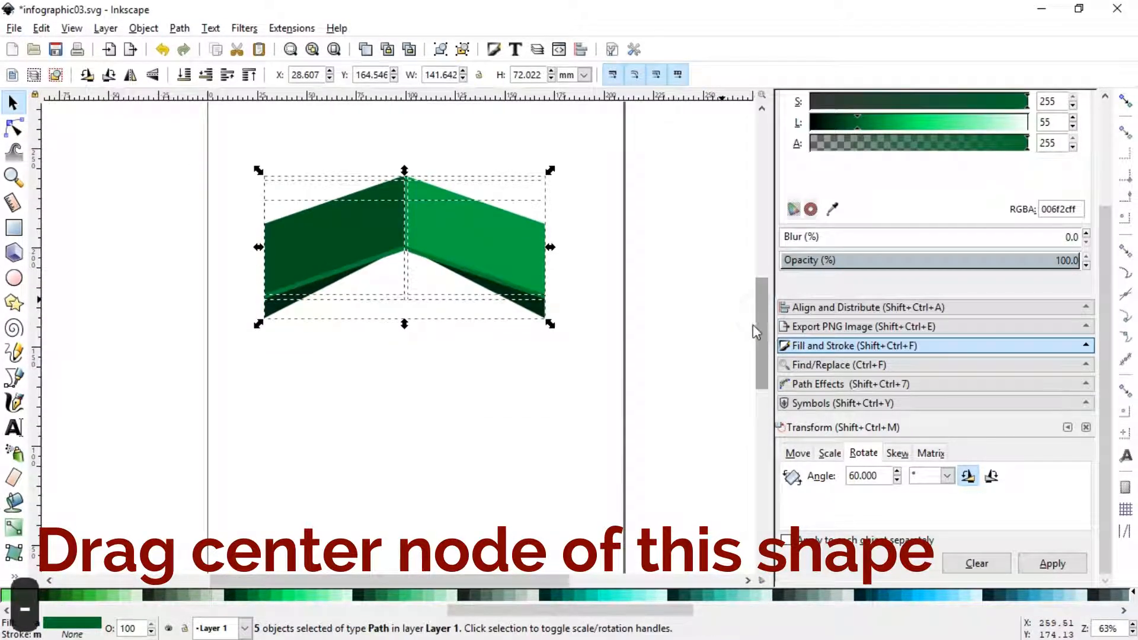
right_click(471, 237)
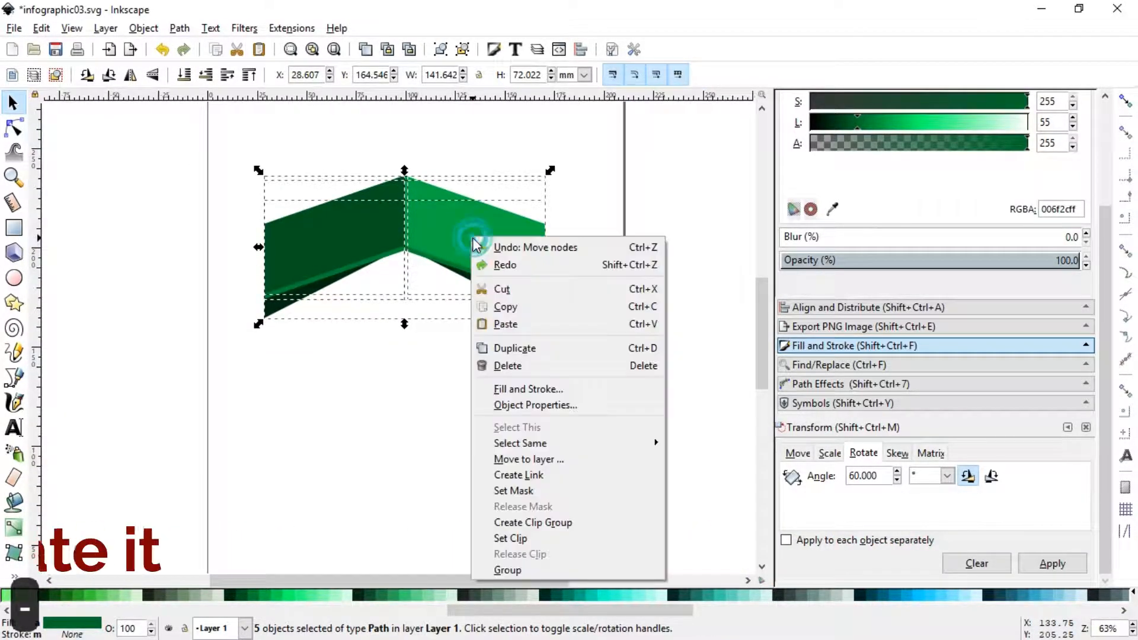
left_click(510, 348)
left_click_drag(456, 229, 461, 367)
left_click(611, 386)
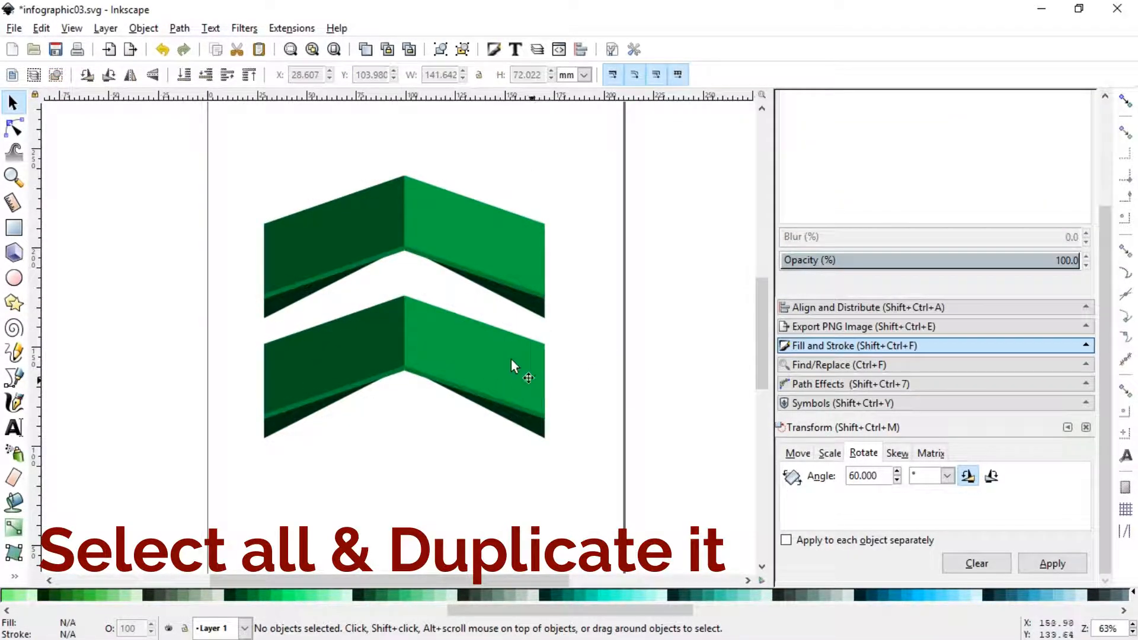
Fill both front faces of the lower chevron copy with teal 00d4aa.
left_click(504, 352)
left_click(325, 350, "shift")
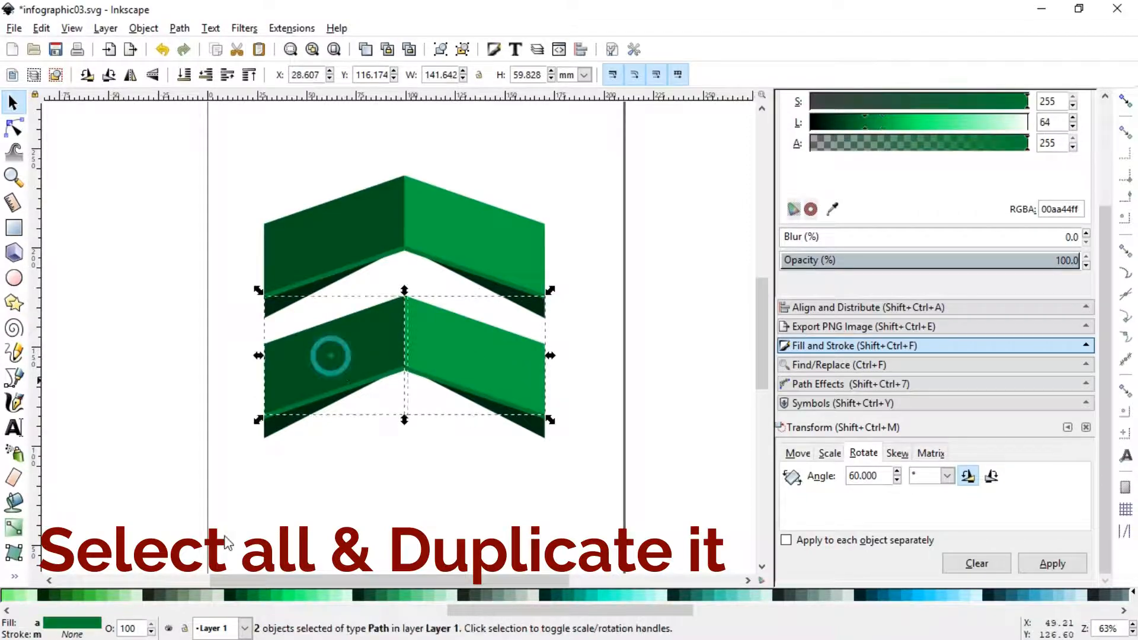
left_click(511, 609)
left_click(586, 591)
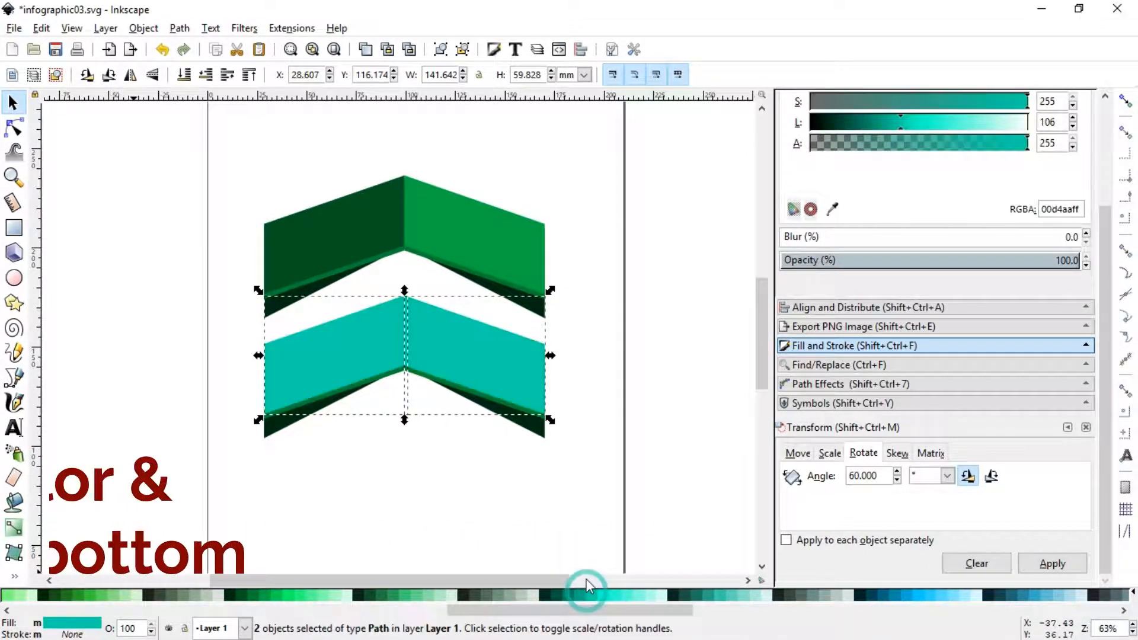
left_click(552, 478)
Move the whole teal chevron up by about 25.7 mm against the green one and lower it to the bottom.
mouse_move(606, 480)
left_mouse_down()
mouse_move(257, 292)
mouse_move(236, 293)
left_mouse_up()
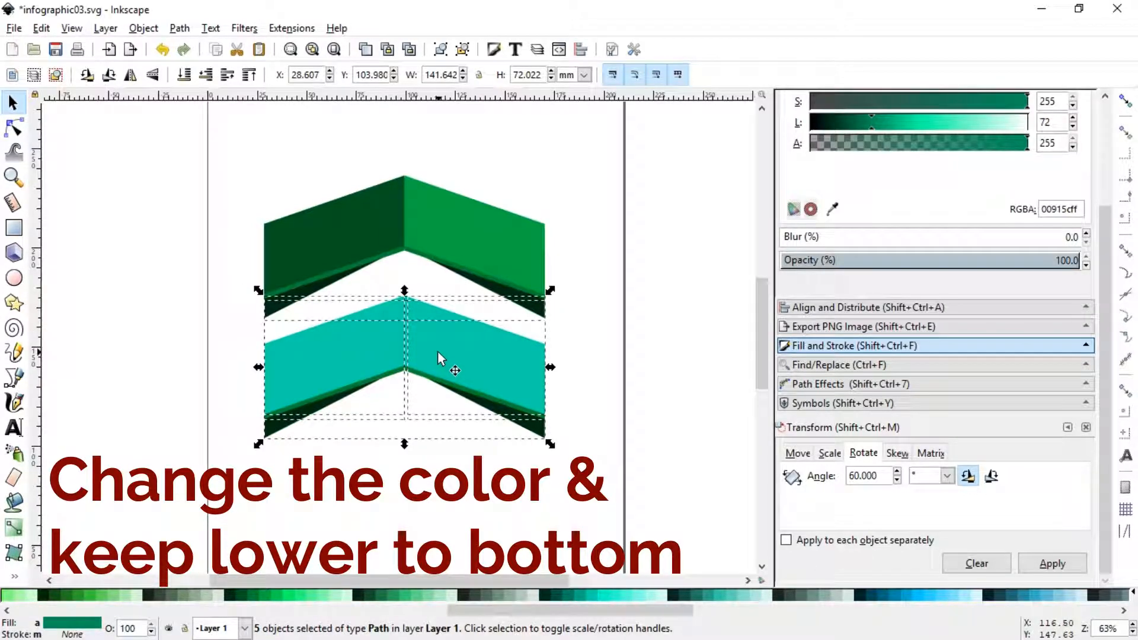
left_click_drag(437, 351, 435, 312)
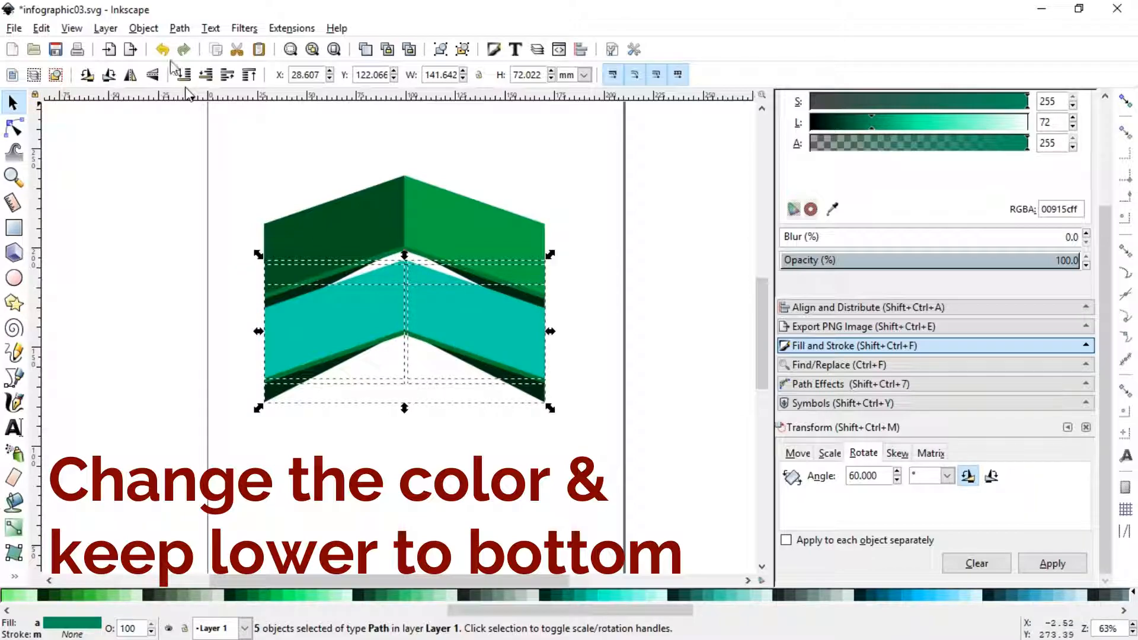
left_click(144, 29)
left_click(215, 347)
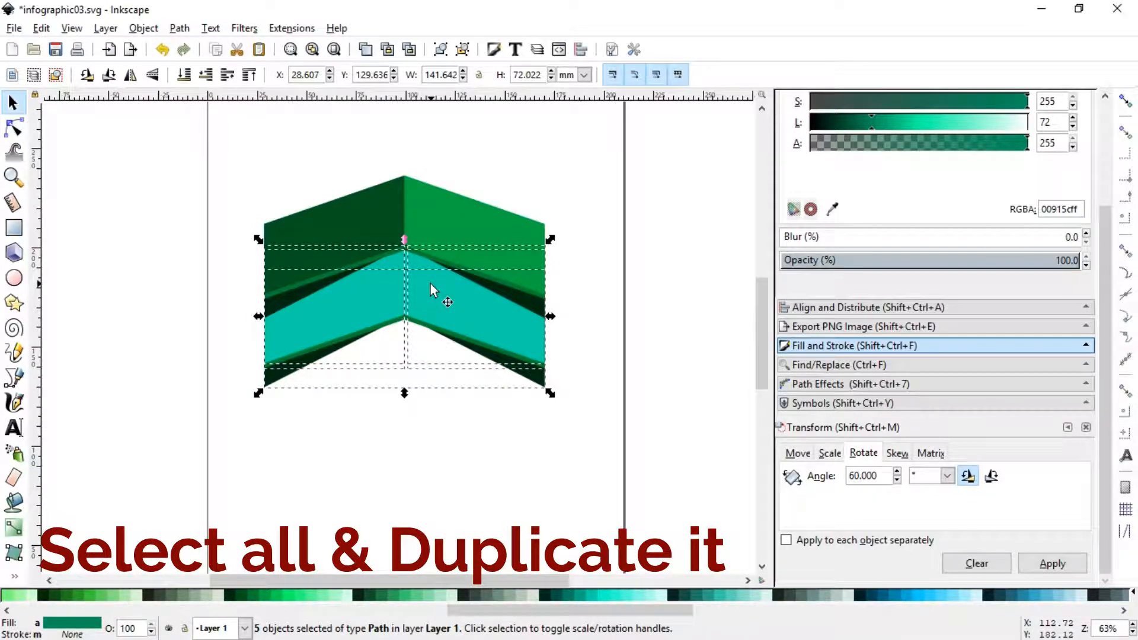
Duplicate the whole teal chevron and move the copy straight down by about 54.3 mm.
right_click(431, 284)
left_click(450, 391)
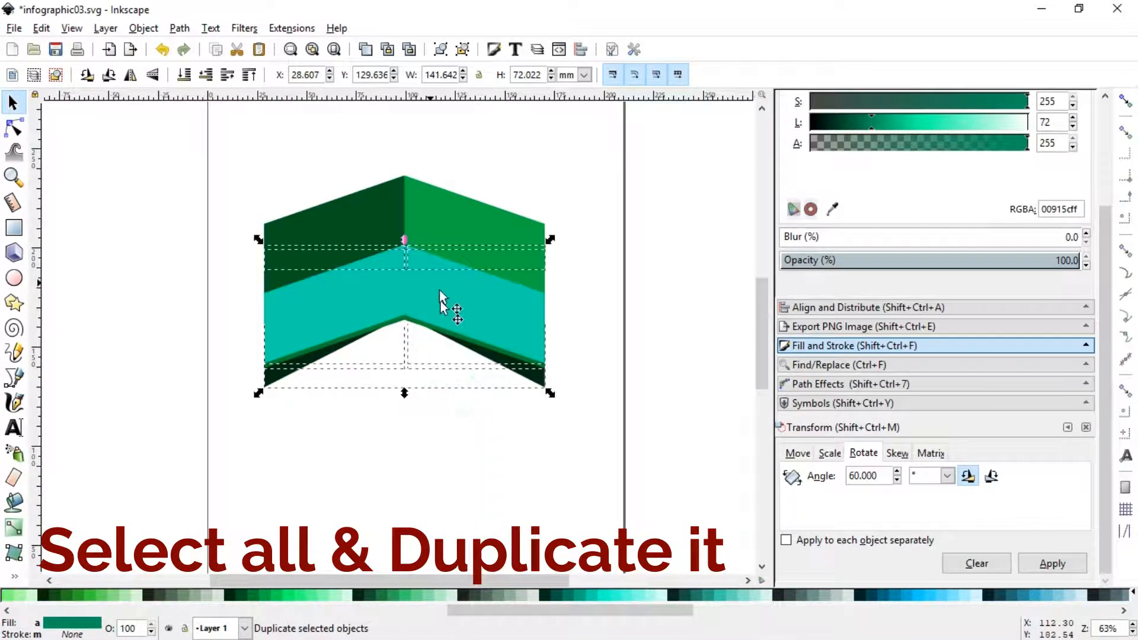
left_click_drag(440, 290, 441, 403)
left_click(617, 393)
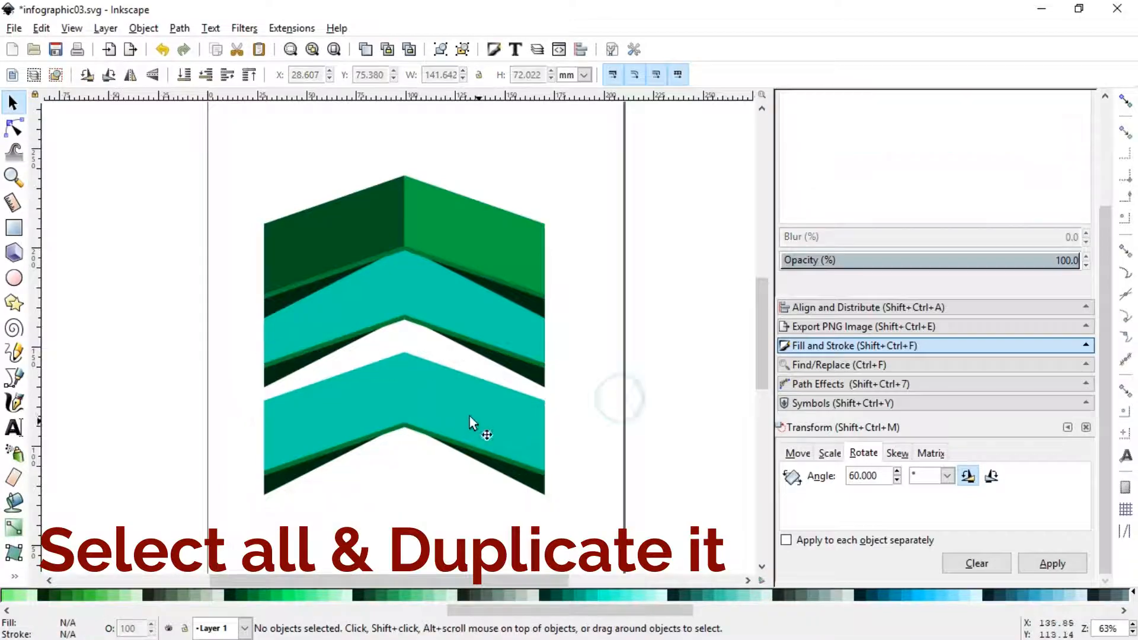
Fill both front faces of the lower teal copy with lime green 55d400.
left_click(352, 410, "shift")
left_click_drag(470, 609, 380, 616)
left_click(61, 596)
left_click(679, 403)
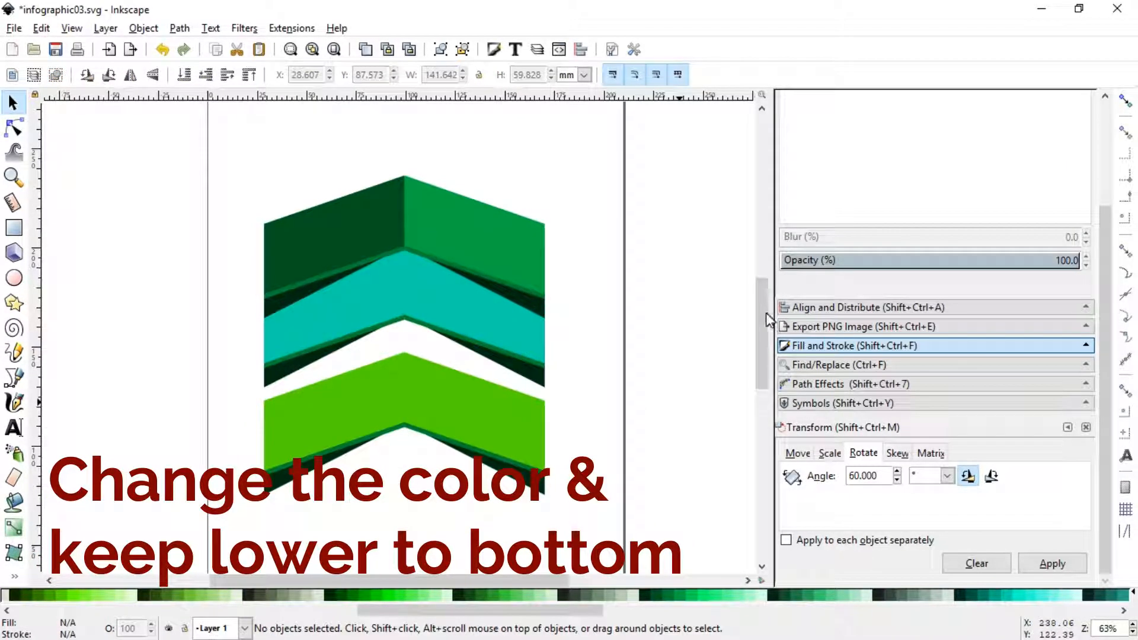
Move the whole lime chevron up by about 18.9 mm against the teal one and lower it to the bottom.
left_click_drag(765, 312, 765, 332)
left_click_drag(640, 460, 214, 262)
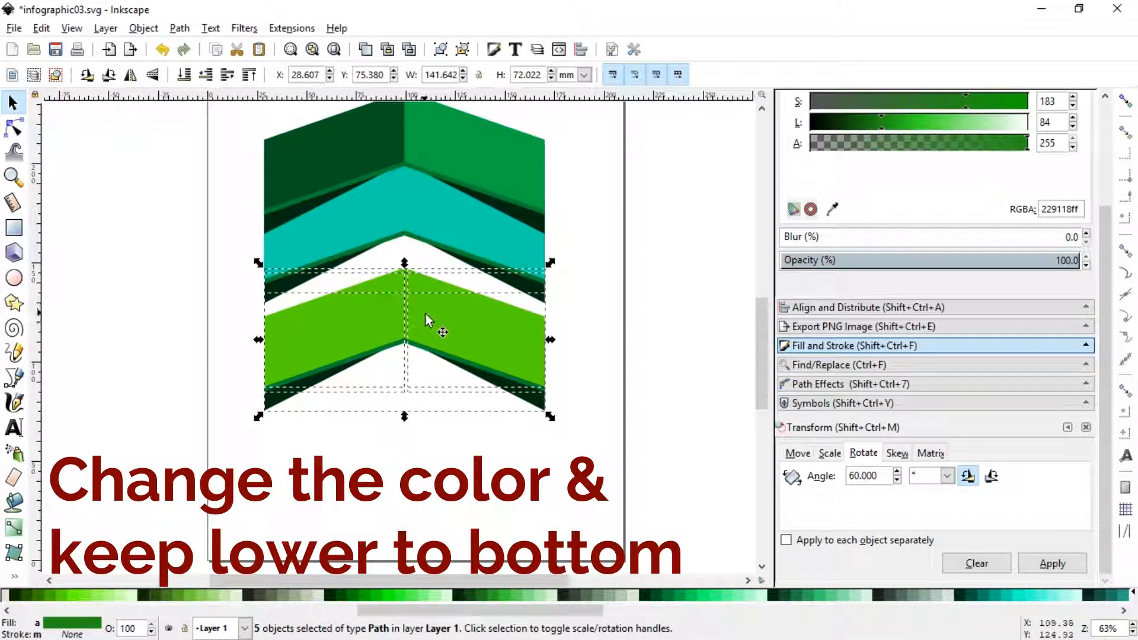
left_click_drag(427, 320, 426, 277)
left_click(145, 29)
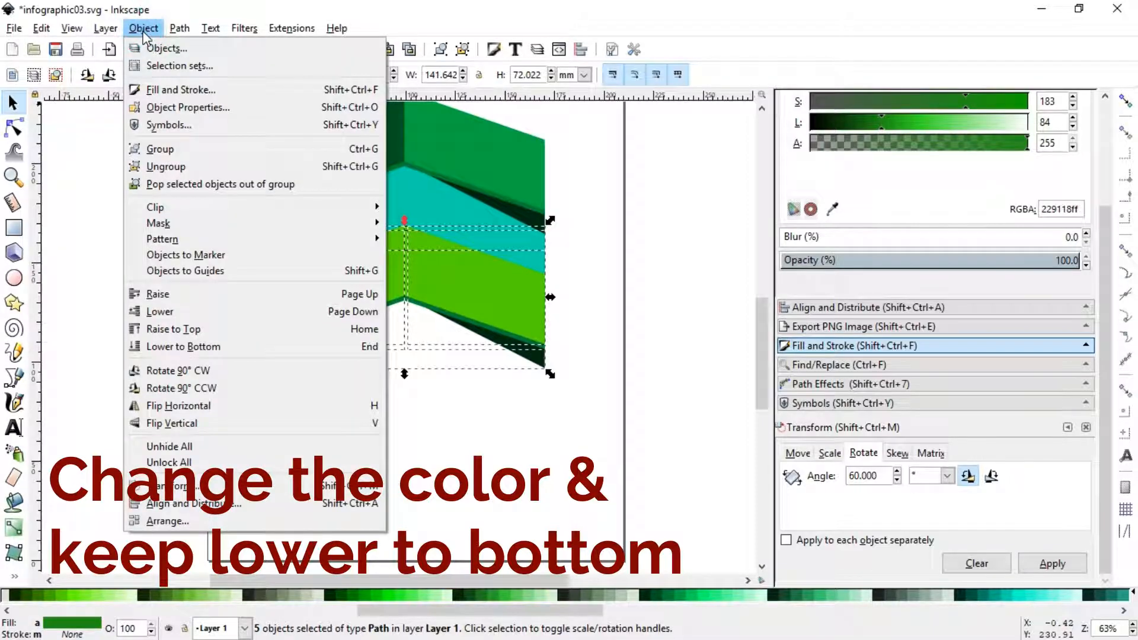
left_click(211, 341)
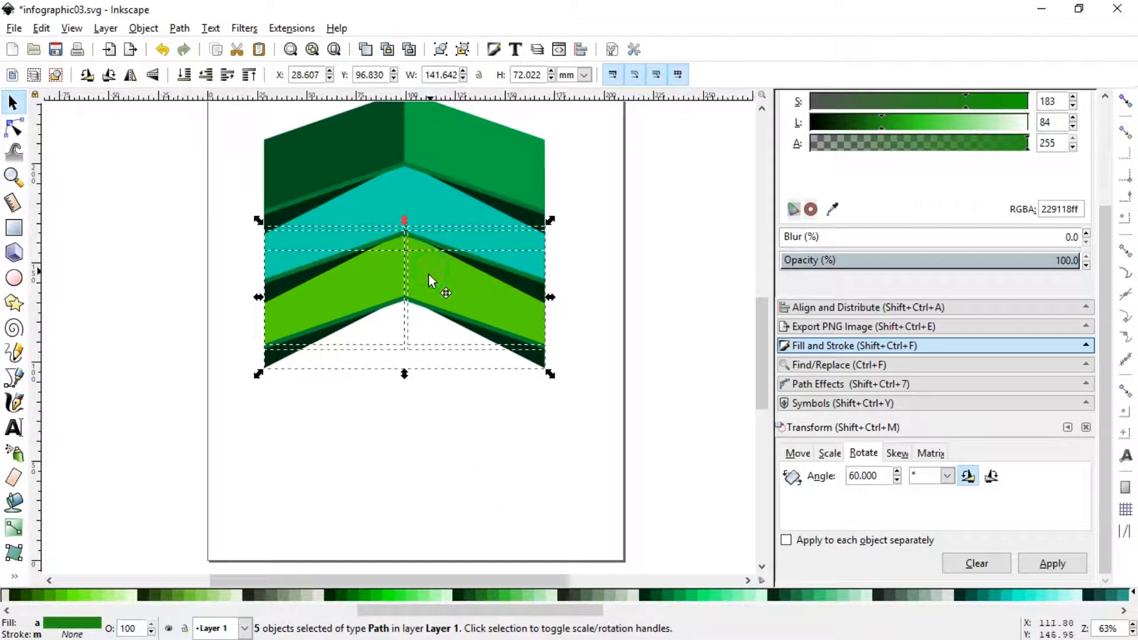
left_click_drag(428, 275, 428, 276)
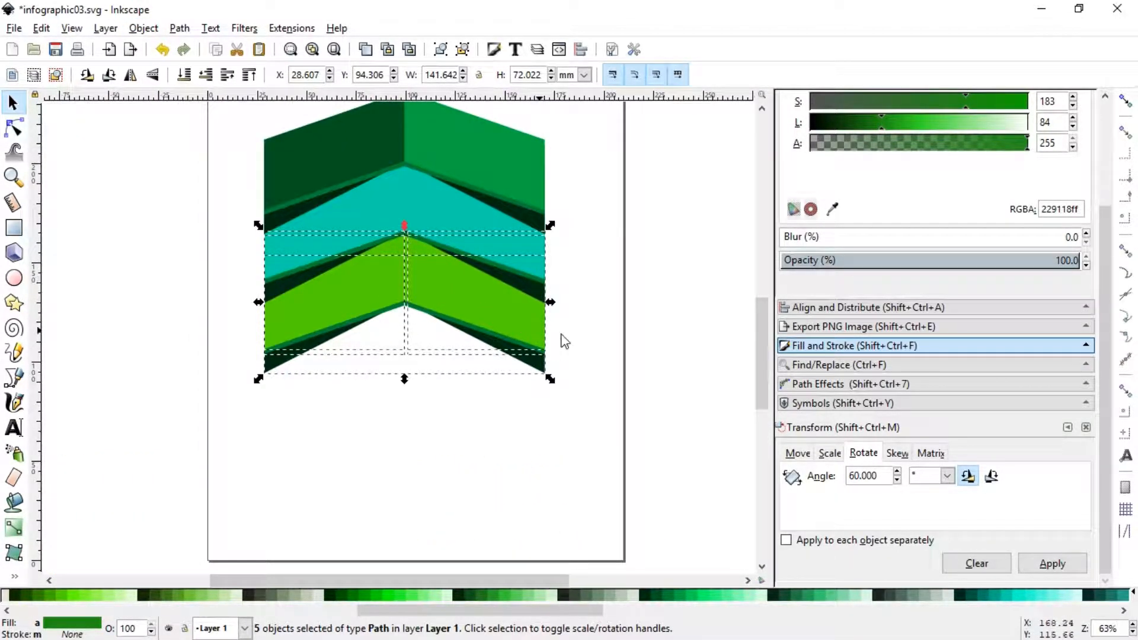
Duplicate the whole lime chevron and move the copy straight down by about 50 mm.
right_click(435, 288)
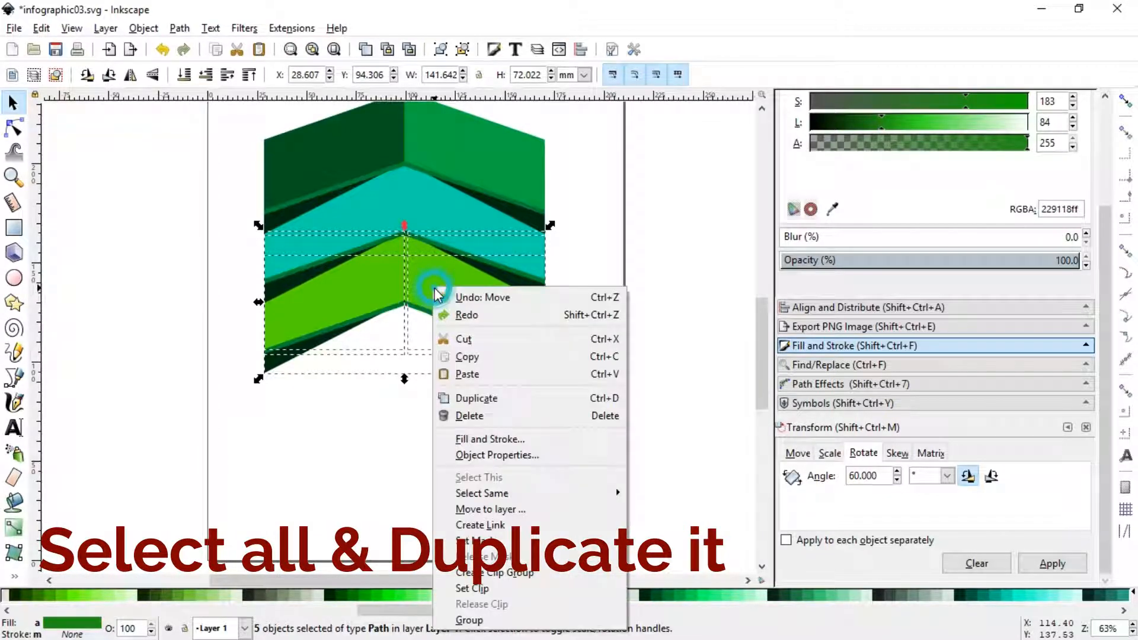
left_click(454, 396)
left_click_drag(452, 287, 458, 389)
left_click(632, 386)
Fill both front faces of the lower lime copy with orange-brown aa4400.
left_click(450, 393)
left_click(340, 380, "shift")
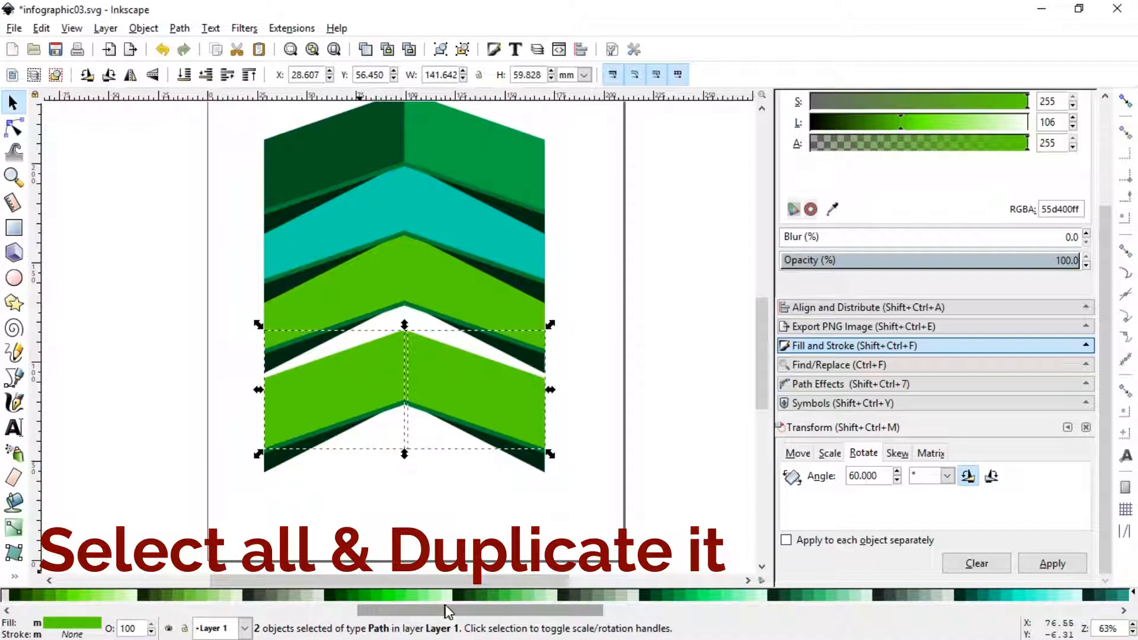
left_click_drag(445, 610, 222, 610)
left_click(122, 594)
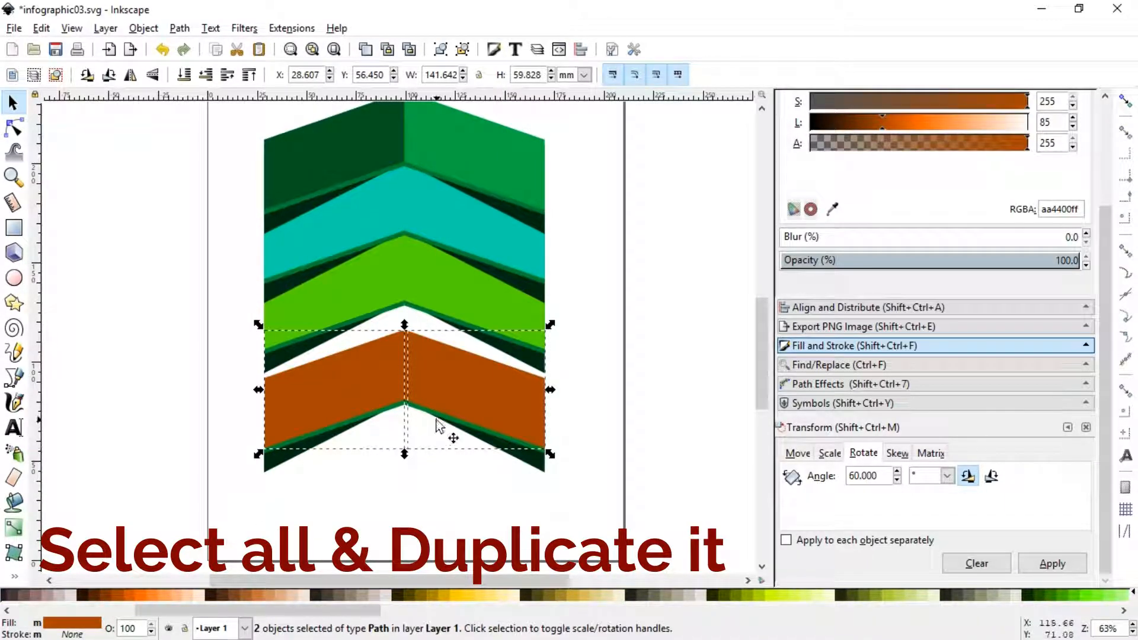
Place the whole orange-brown chevron behind the lime one and move it straight up by about 14.3 mm.
left_click_drag(584, 521, 237, 325)
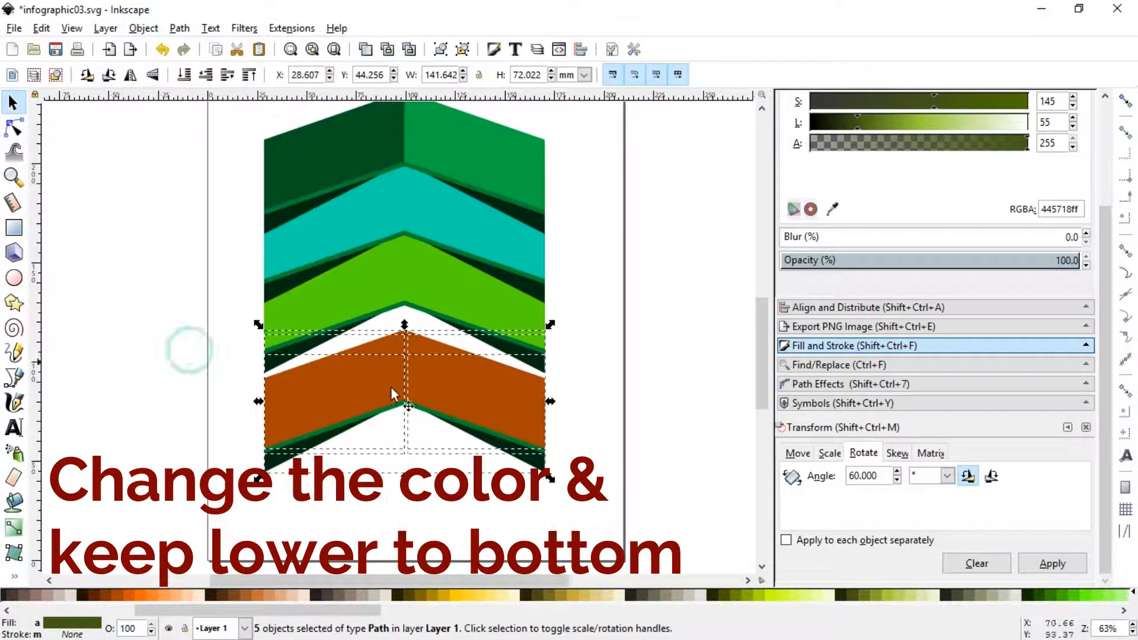
left_click_drag(437, 387, 439, 354)
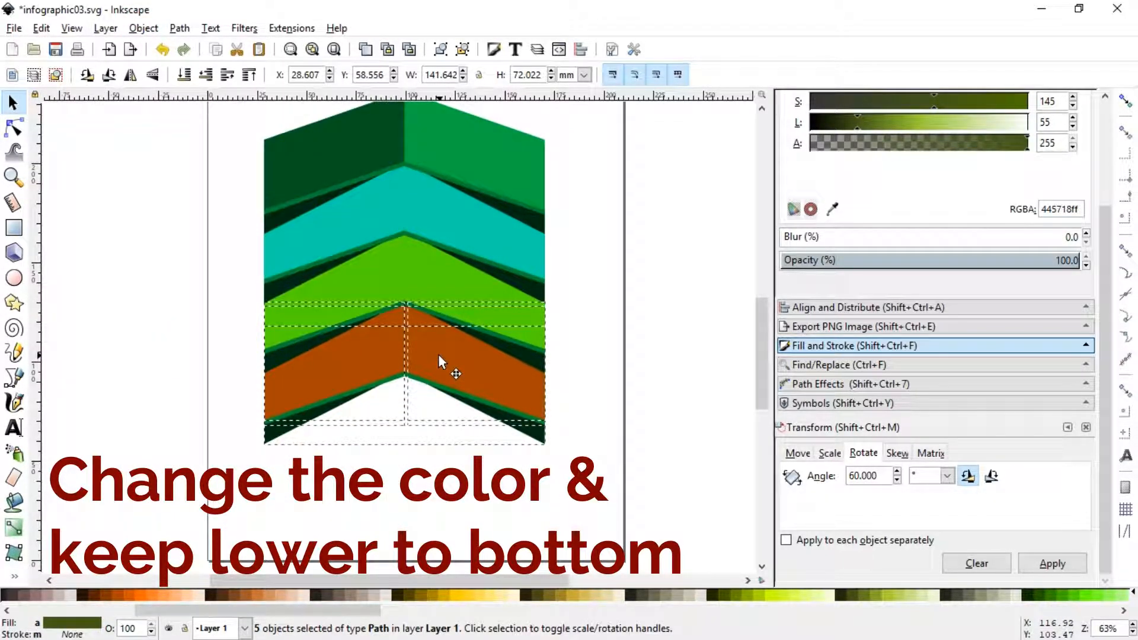
left_click(439, 497)
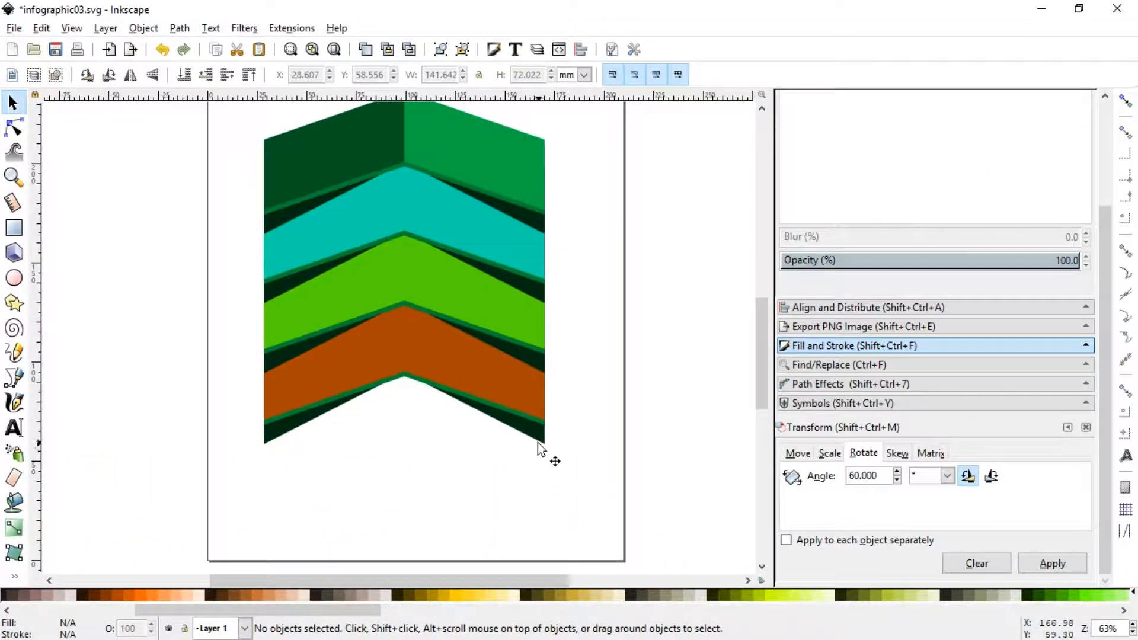
Delete the dark shadow shape beneath the orange-brown chevron.
left_click(538, 443)
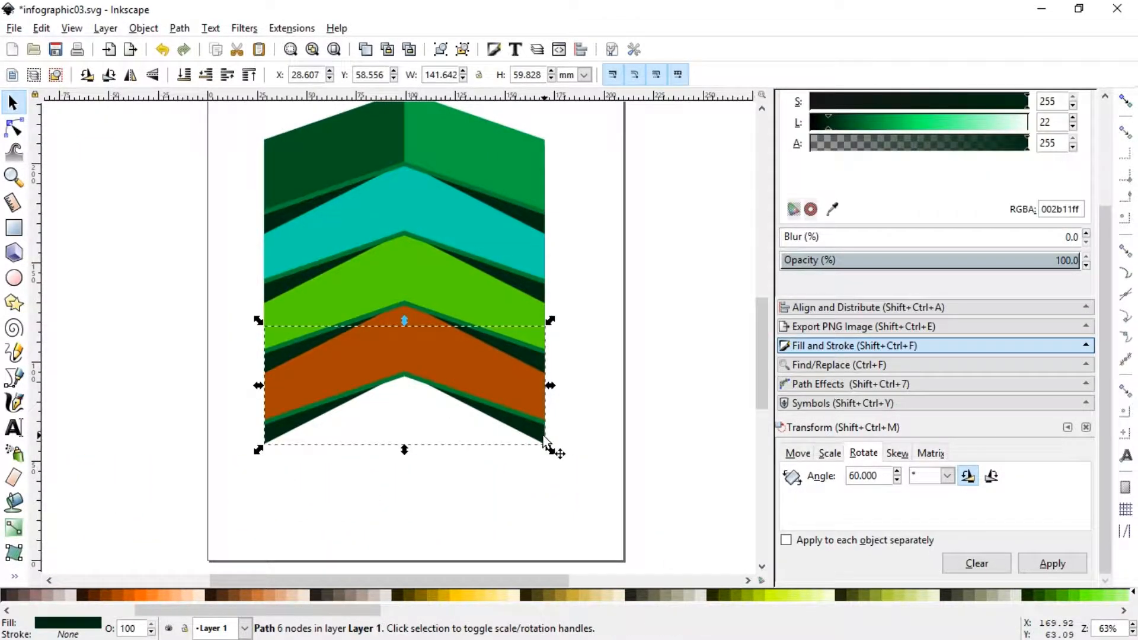
left_click_drag(544, 438, 387, 516)
key("Delete")
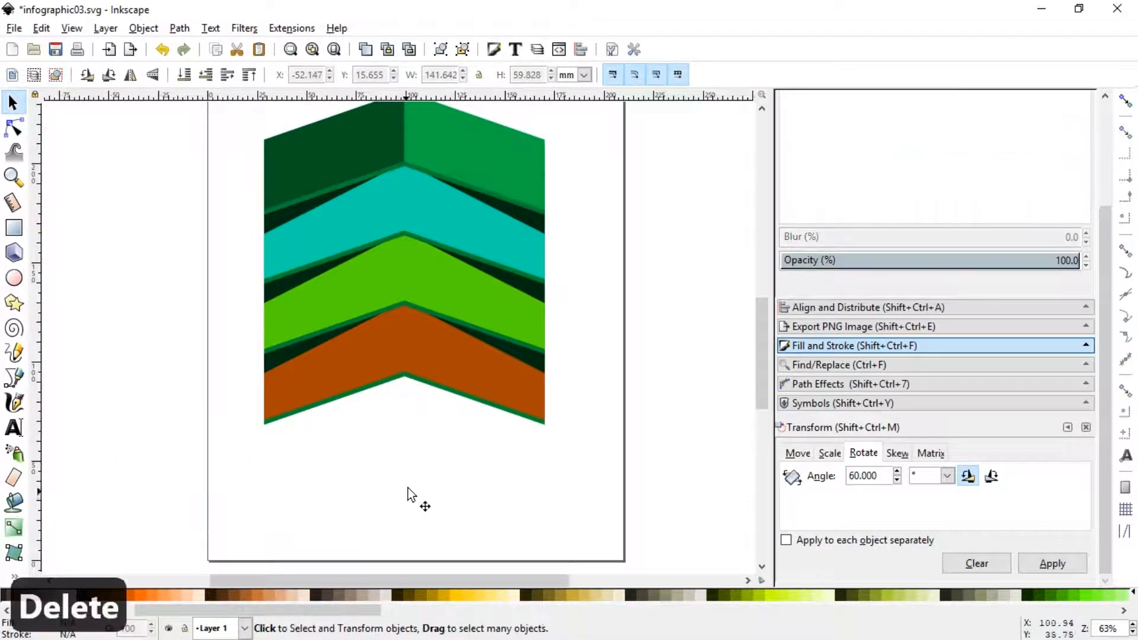
left_click_drag(762, 370, 761, 359)
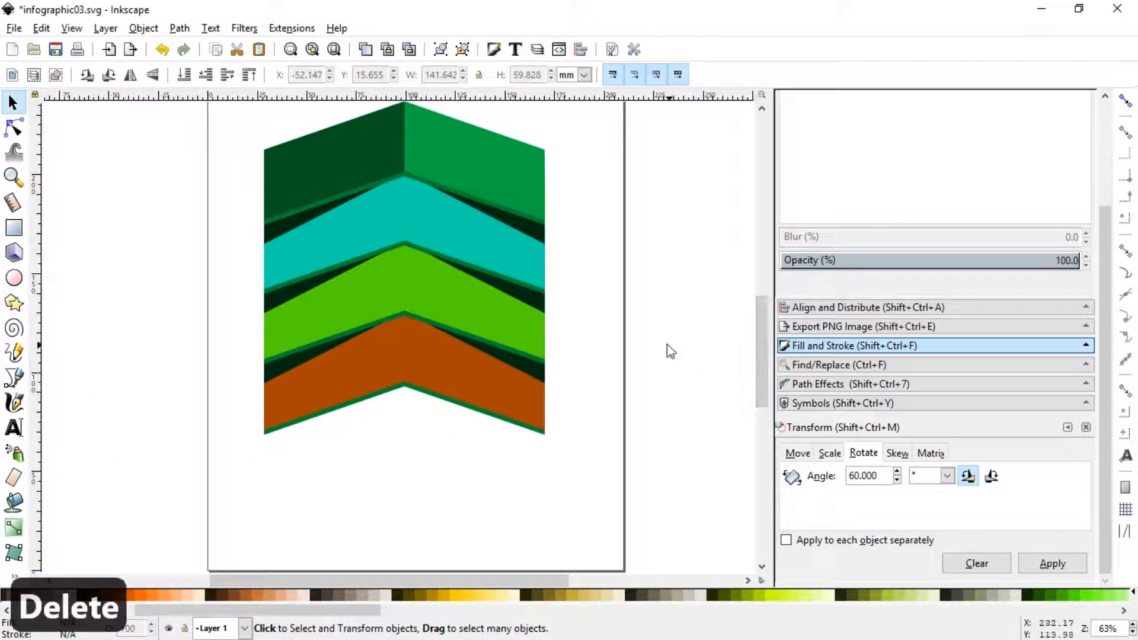
Draw a rectangle about 119 mm wide and 167 mm high over the stacked chevrons and convert it to a path.
left_click(16, 229)
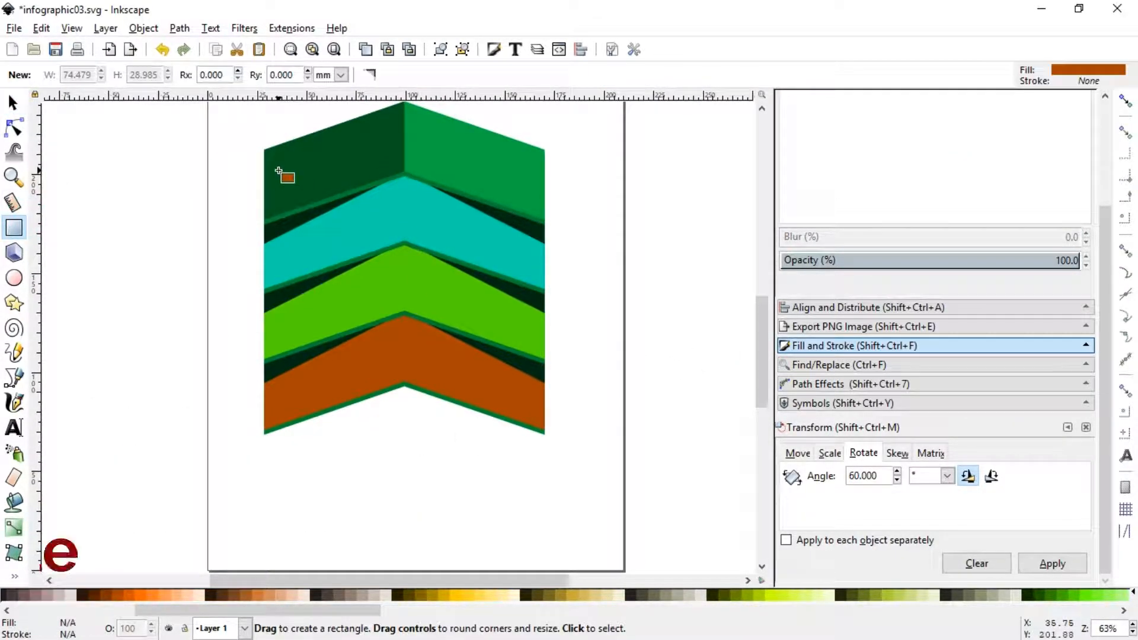
left_click_drag(279, 156, 515, 487)
left_click(13, 105)
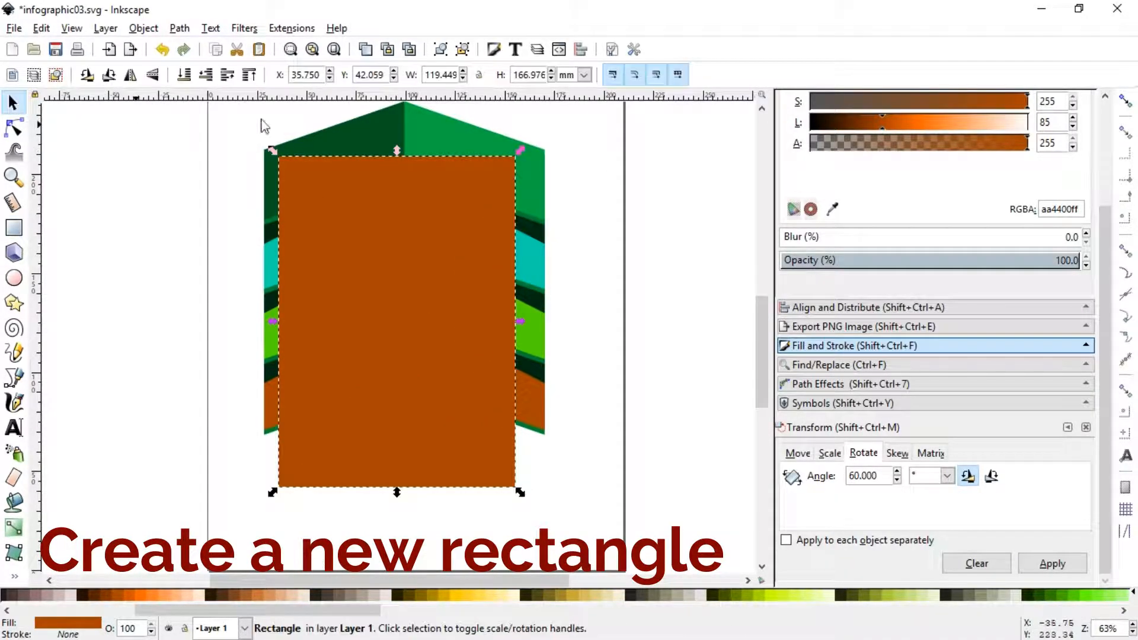
left_click(173, 28)
left_click(183, 45)
Widen the rectangle symmetrically to about 126 mm and center it horizontally on the dark shadow under the green chevron.
left_click_drag(520, 321, 529, 322)
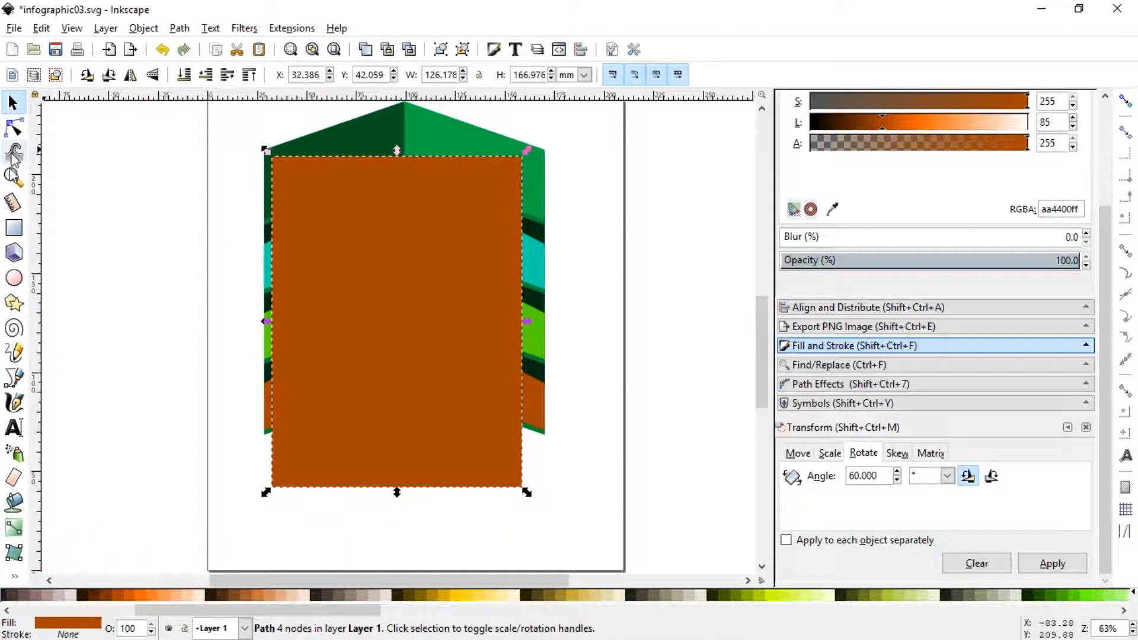
left_click(13, 176)
mouse_move(158, 127)
left_mouse_down()
mouse_move(559, 313)
mouse_move(640, 388)
left_mouse_up()
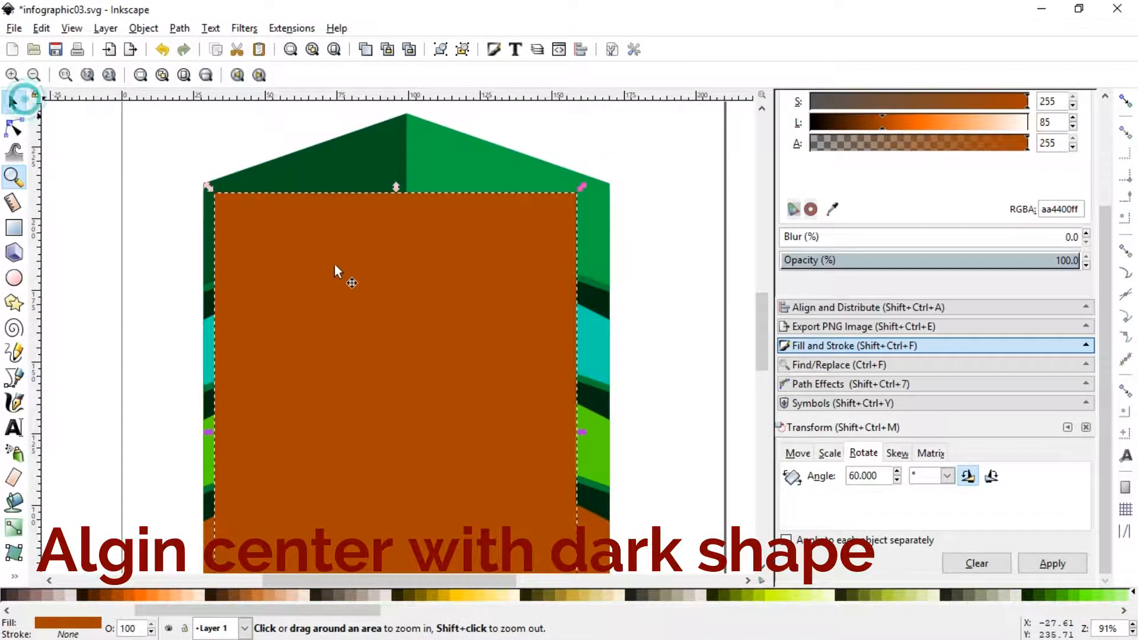
key("s")
left_click_drag(411, 288, 415, 288)
left_click(601, 304, "shift")
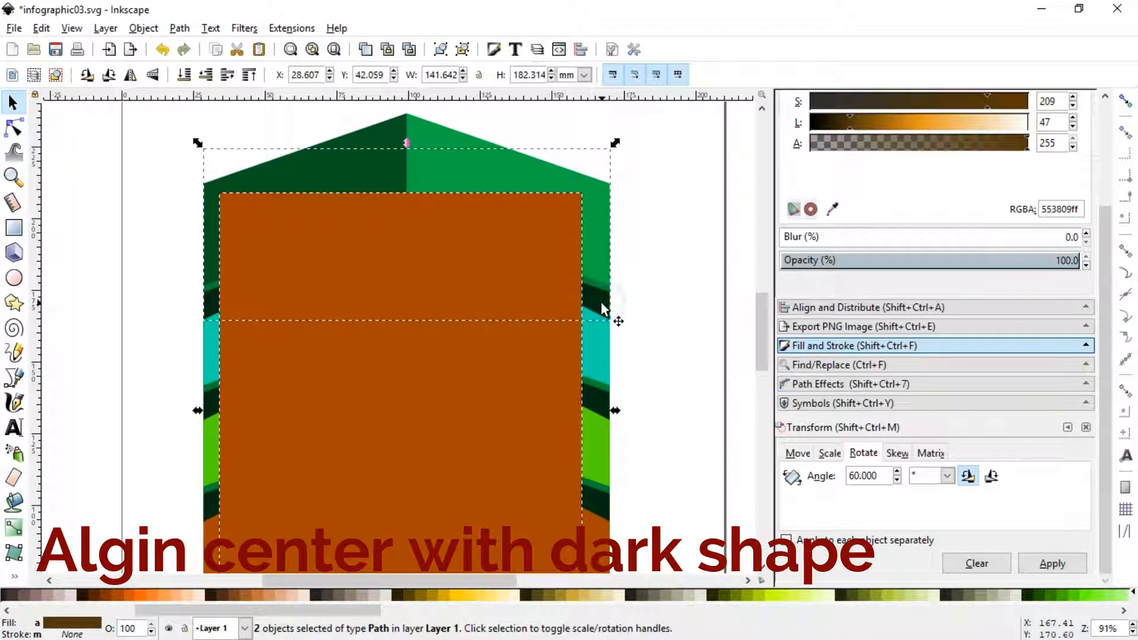
left_click(967, 308)
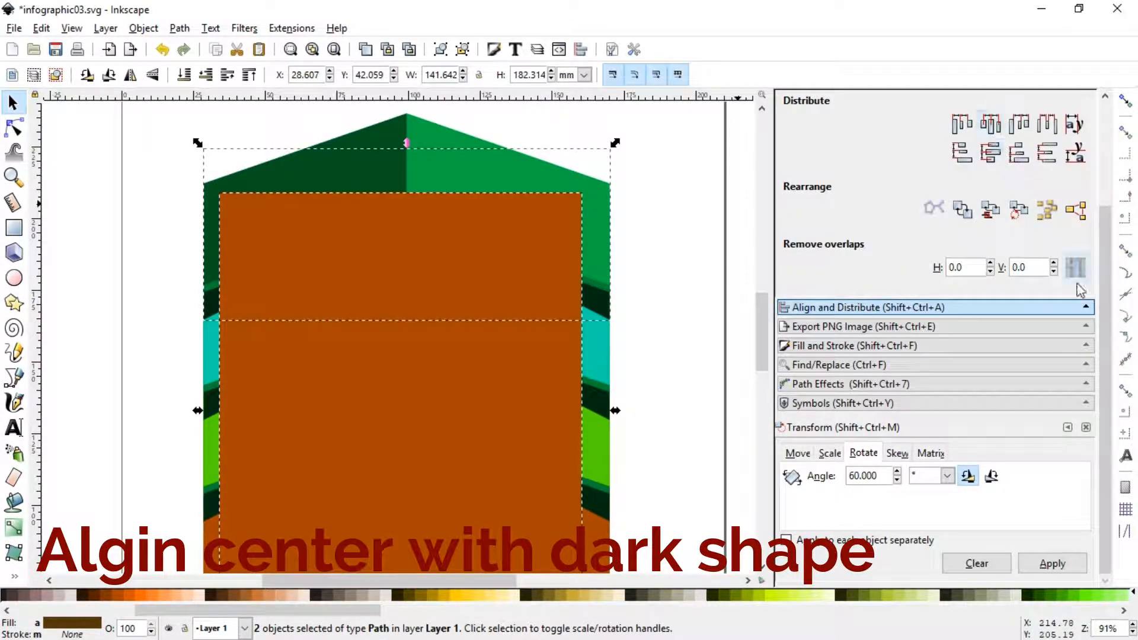
left_click_drag(1106, 285, 1104, 178)
left_click(988, 183)
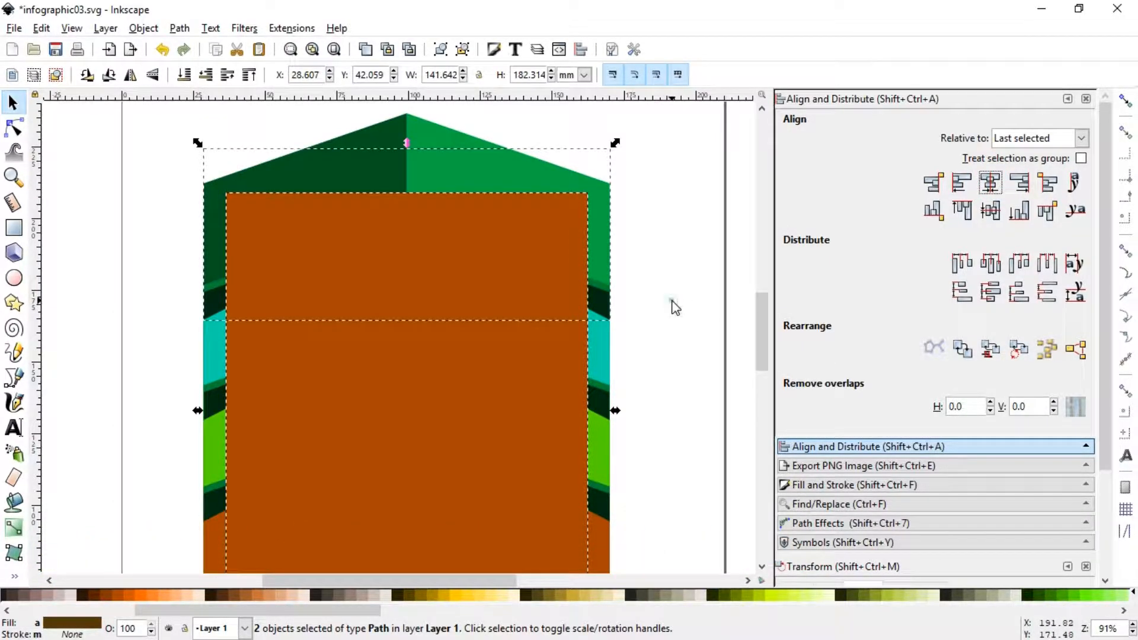
Narrow the orange-brown rectangle symmetrically about its center to about 124 mm wide.
left_click(673, 305)
left_click(521, 393)
left_click_drag(586, 433, 585, 431)
left_click_drag(762, 322, 766, 333)
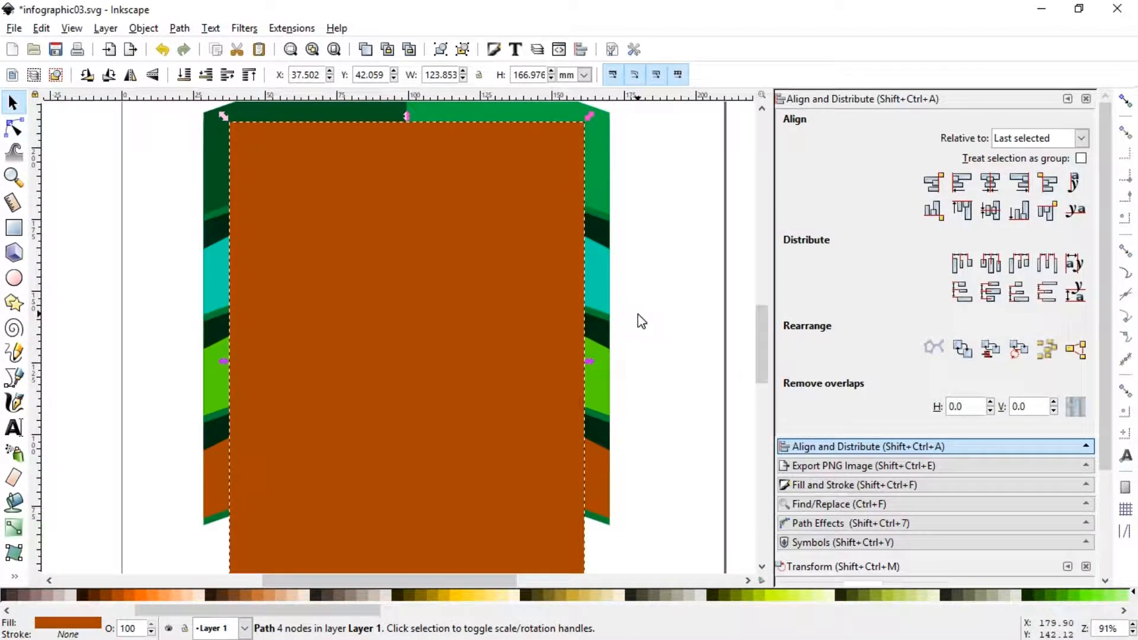
Duplicate the rectangle and intersect the copy with the teal chevron's right front face.
right_click(539, 270)
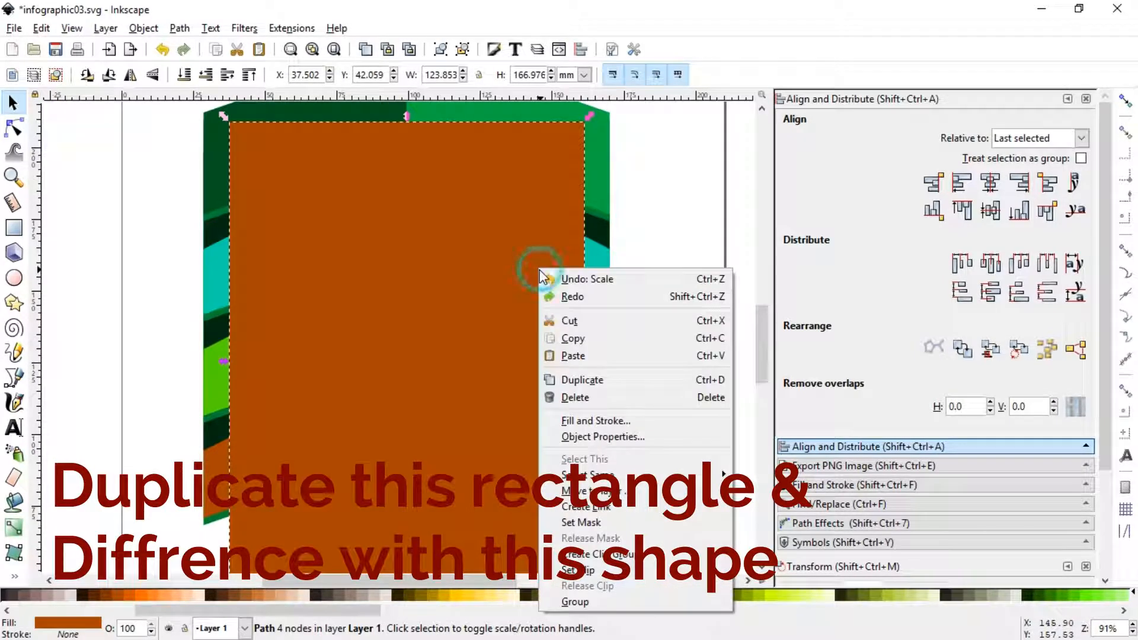
left_click(571, 380)
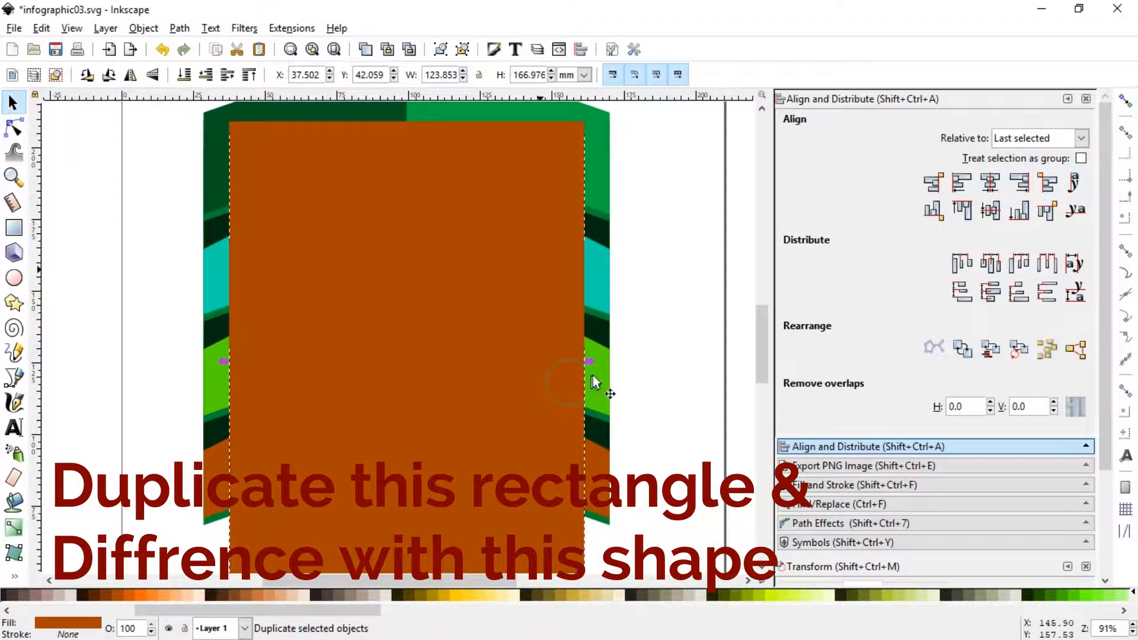
left_click(602, 269, "shift")
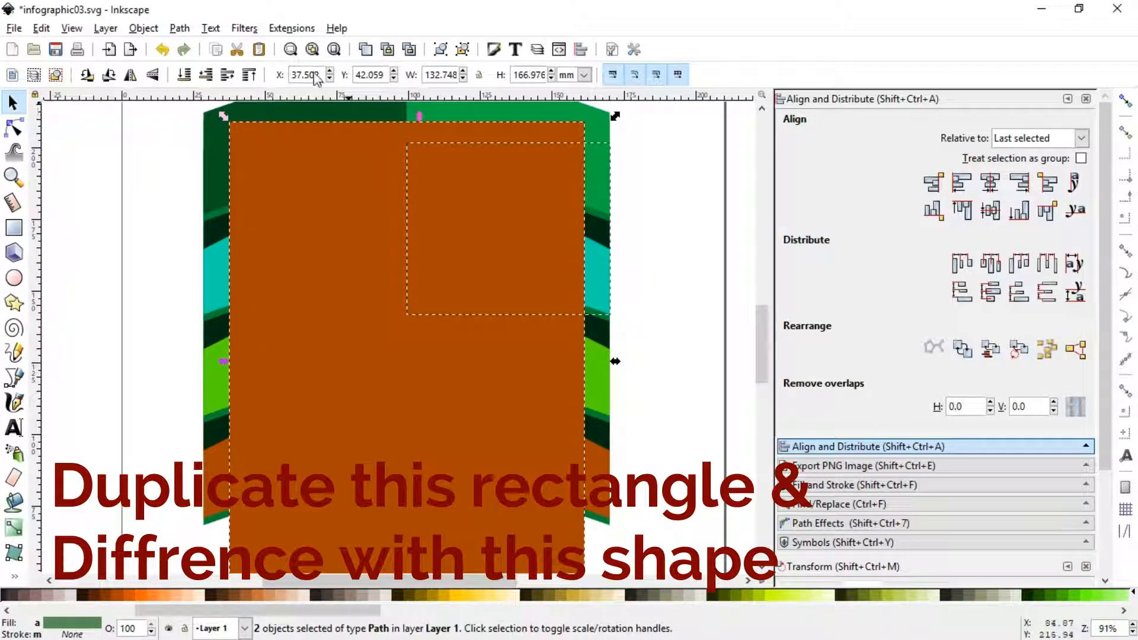
left_click(180, 28)
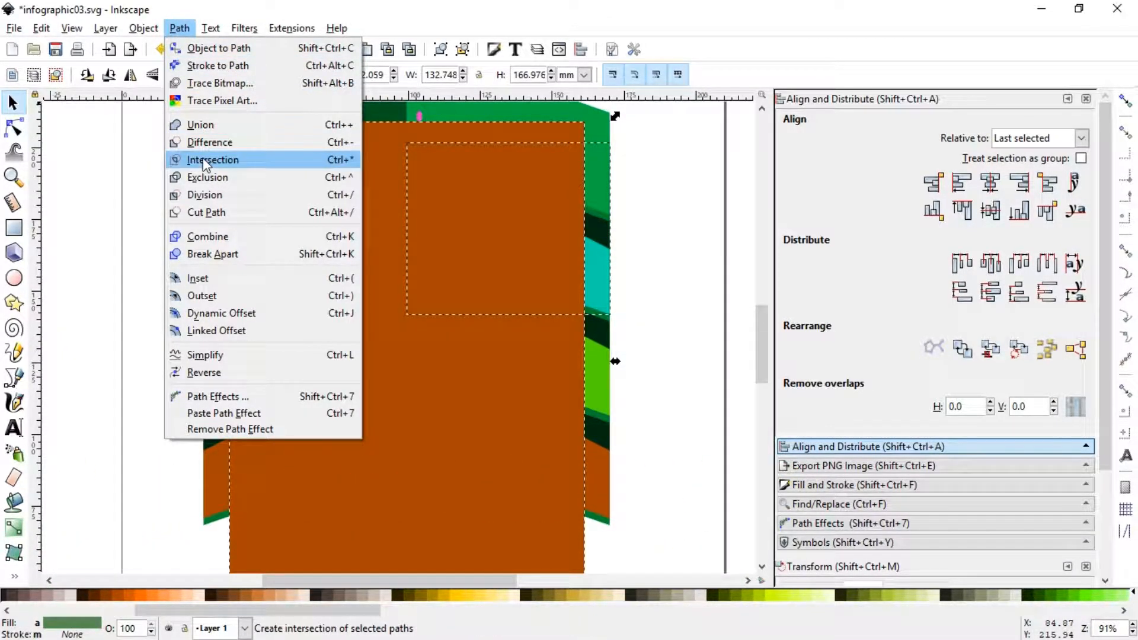
left_click(203, 159)
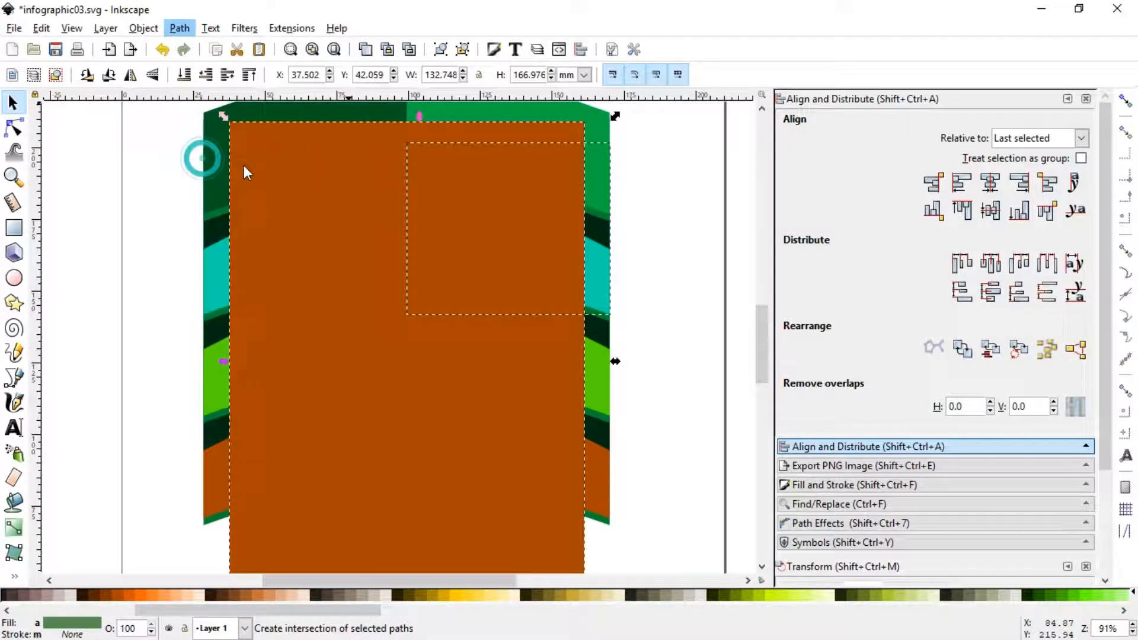
left_click(680, 322)
Duplicate the rectangle and intersect the copy with the green edge strip on the teal chevron's right half.
left_click(541, 330)
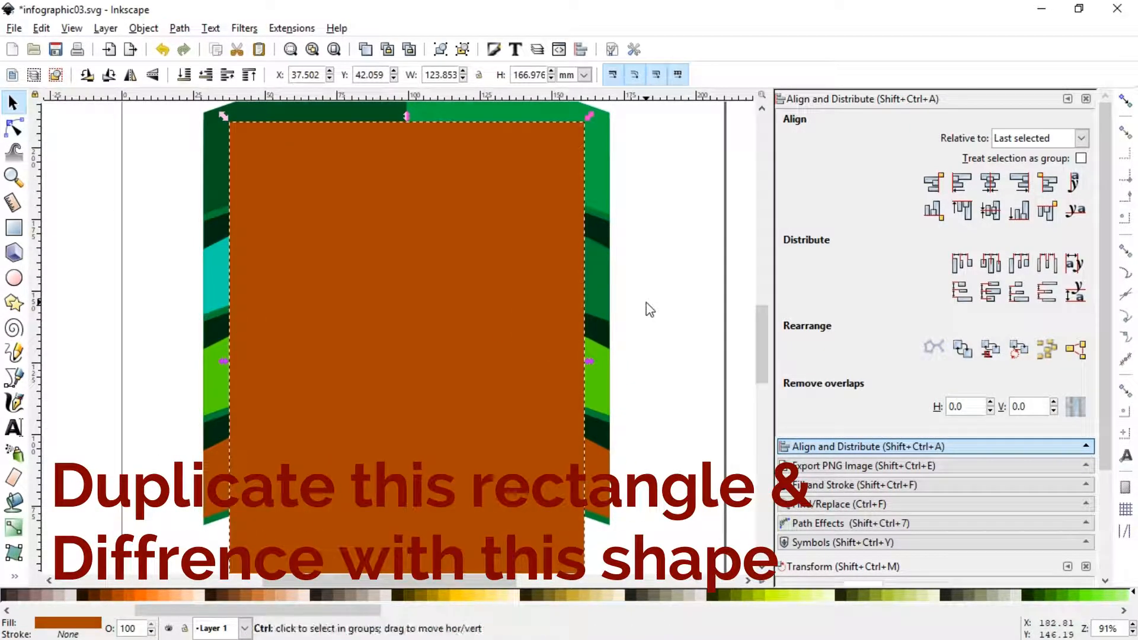
key("ctrl+d")
left_click(607, 283, "shift")
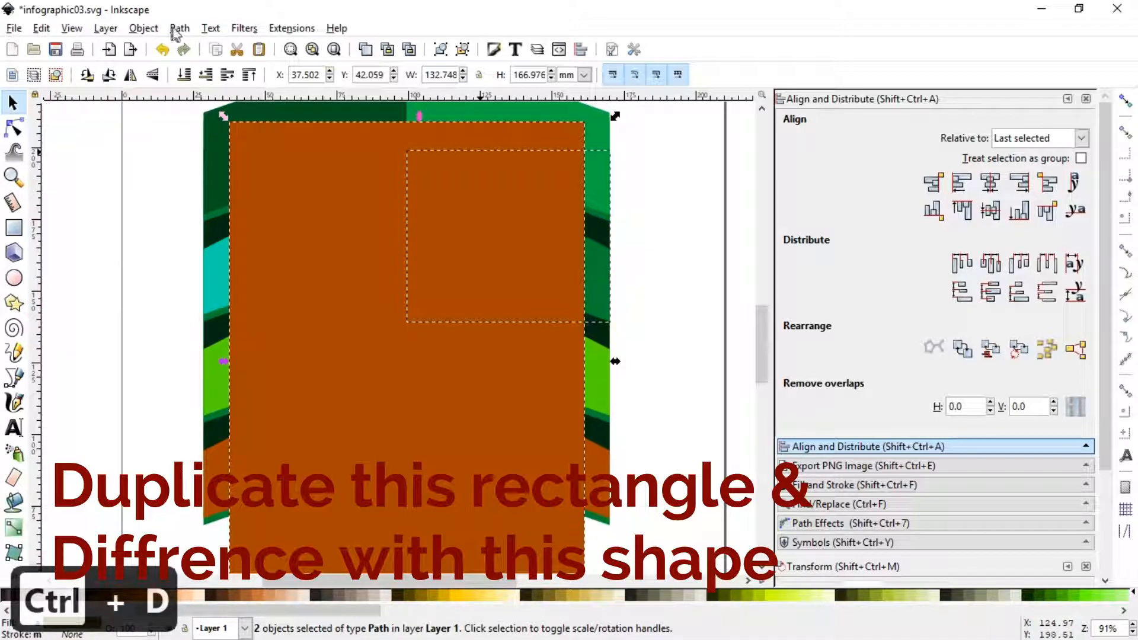
left_click(173, 29)
left_click(195, 157)
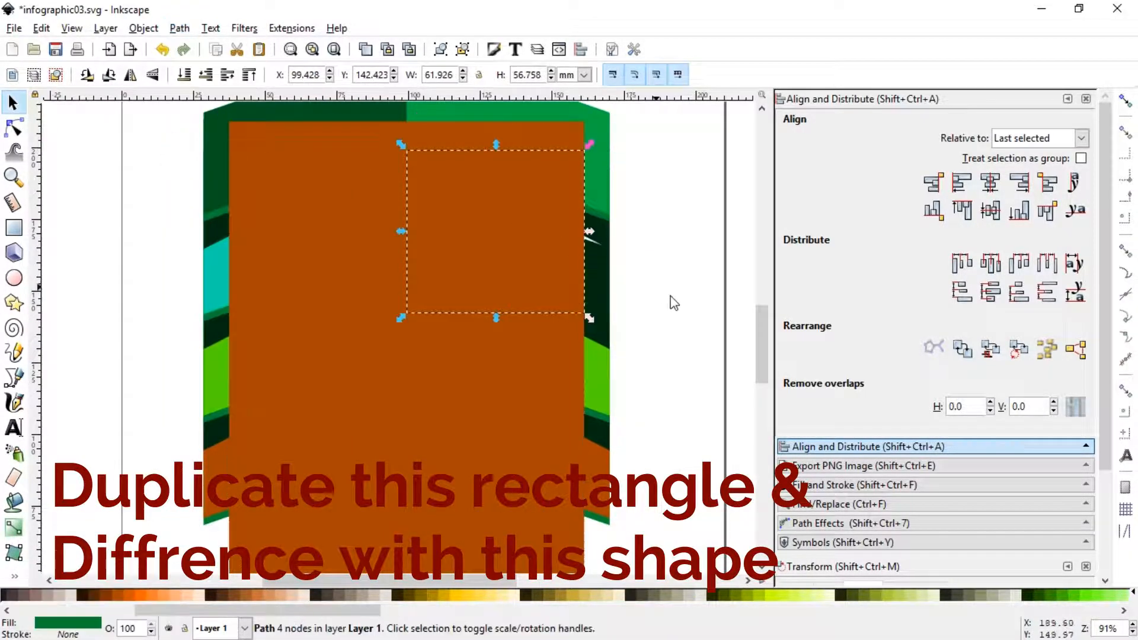
left_click(674, 302)
Duplicate the rectangle and intersect the copy with the teal chevron's left front face.
left_click(546, 289)
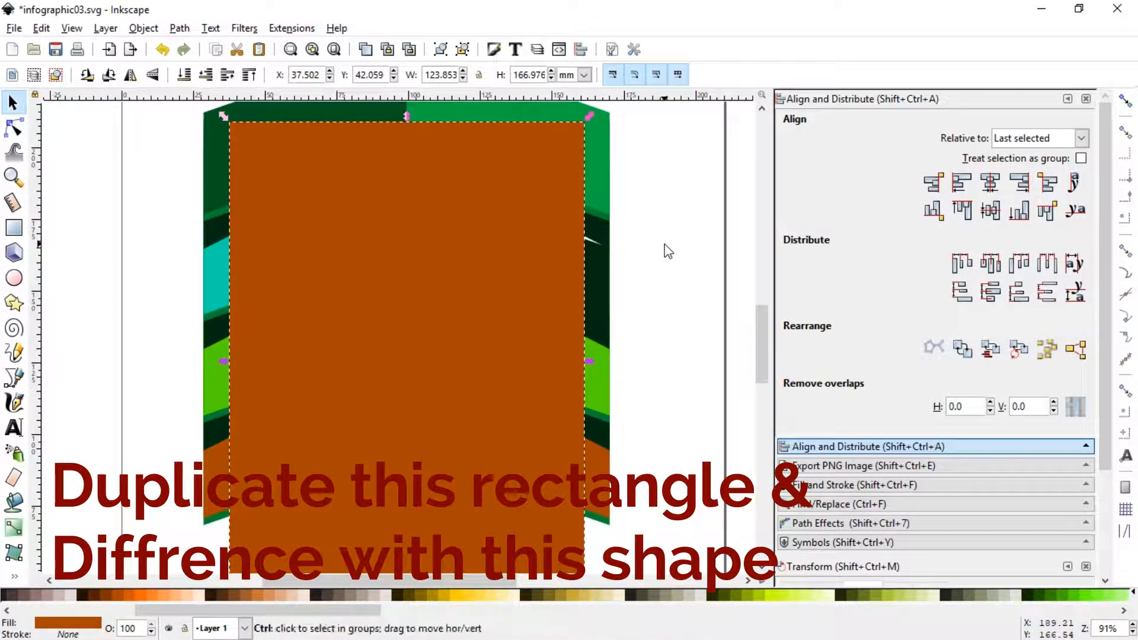
key("ctrl+d")
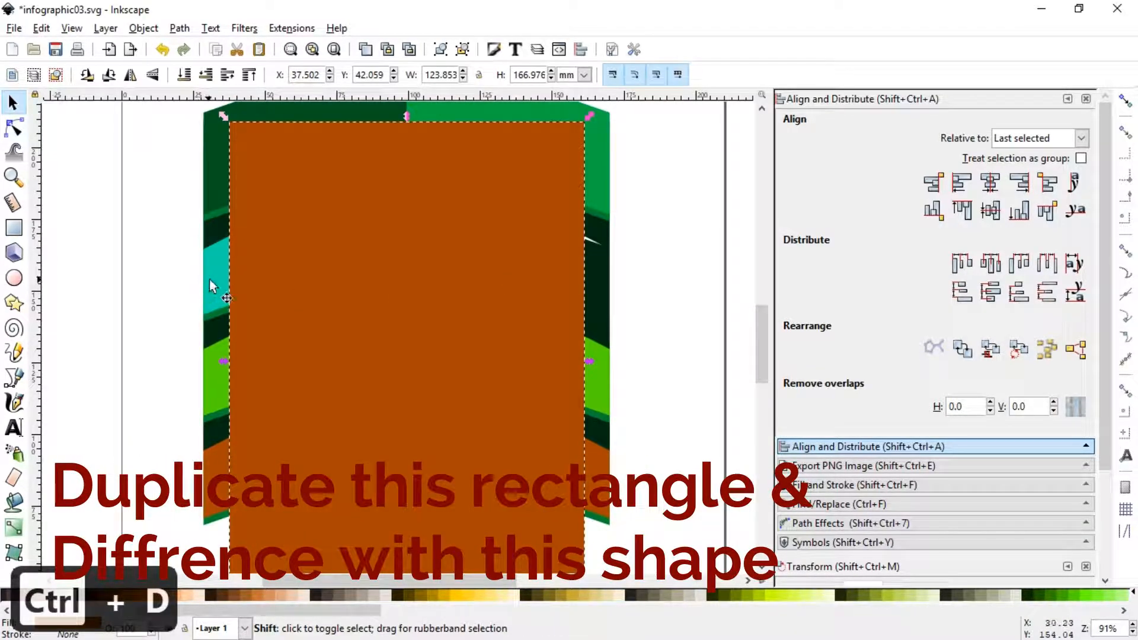
left_click(214, 278, "shift")
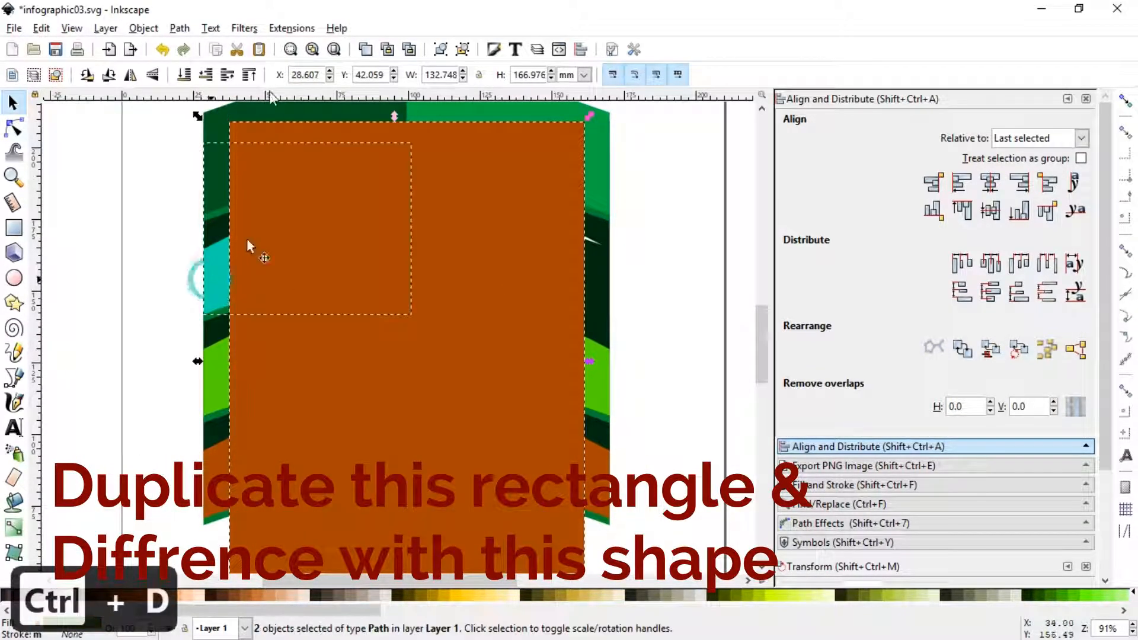
left_click(181, 31)
left_click(203, 157)
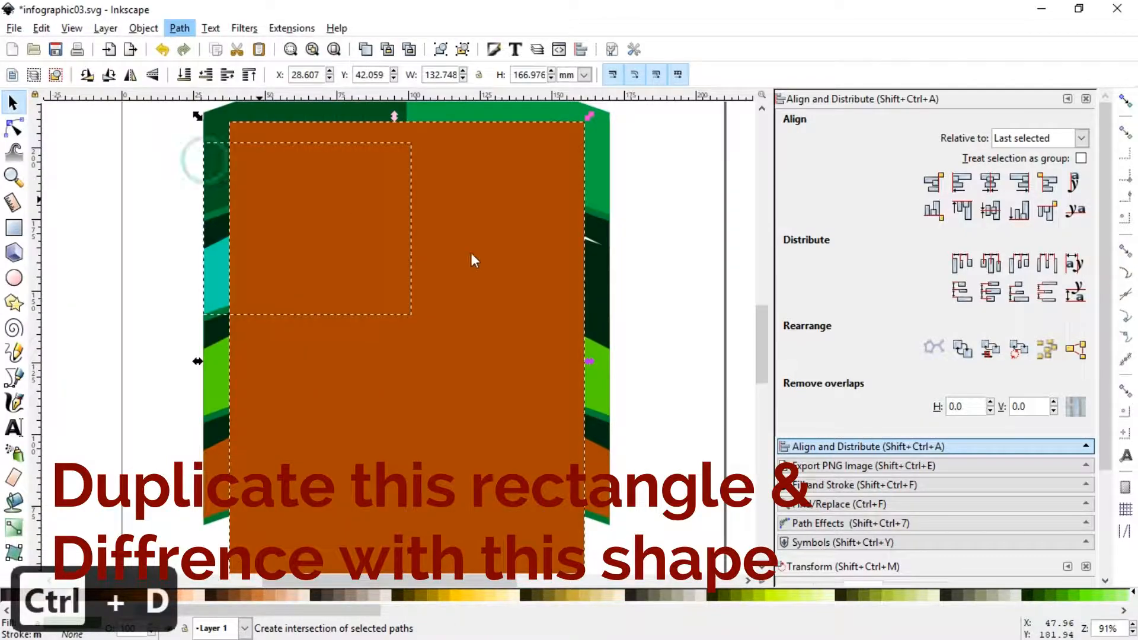
left_click(656, 325)
Duplicate the rectangle and intersect the copy with the green edge strip on the teal chevron's left half.
left_click(460, 272)
key("ctrl+d")
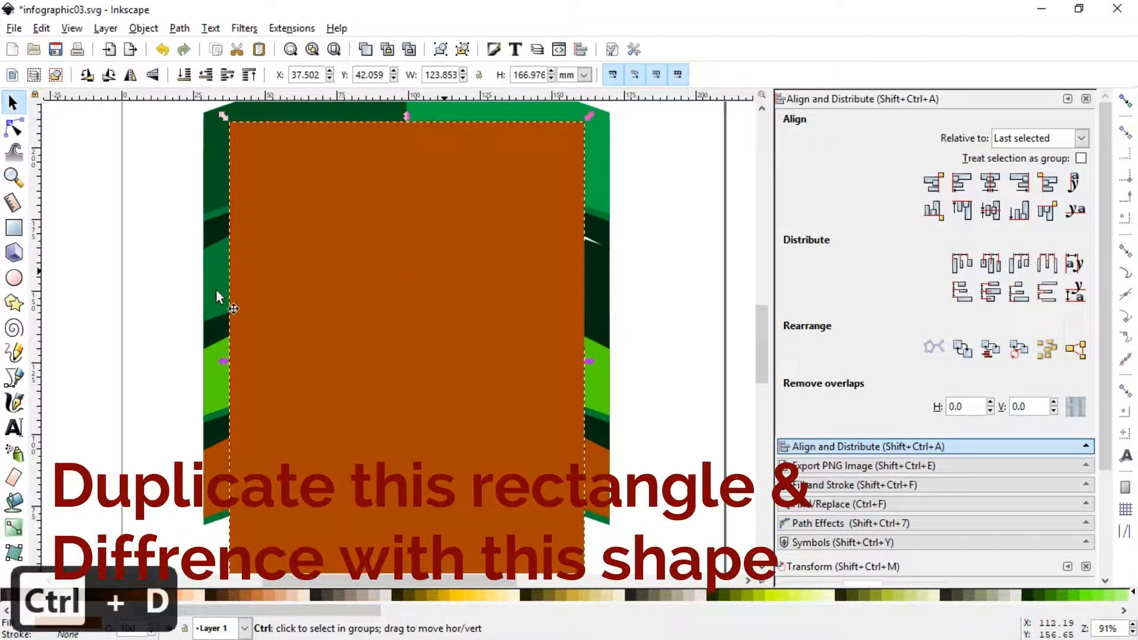
left_click(212, 277, "shift")
left_click(179, 28)
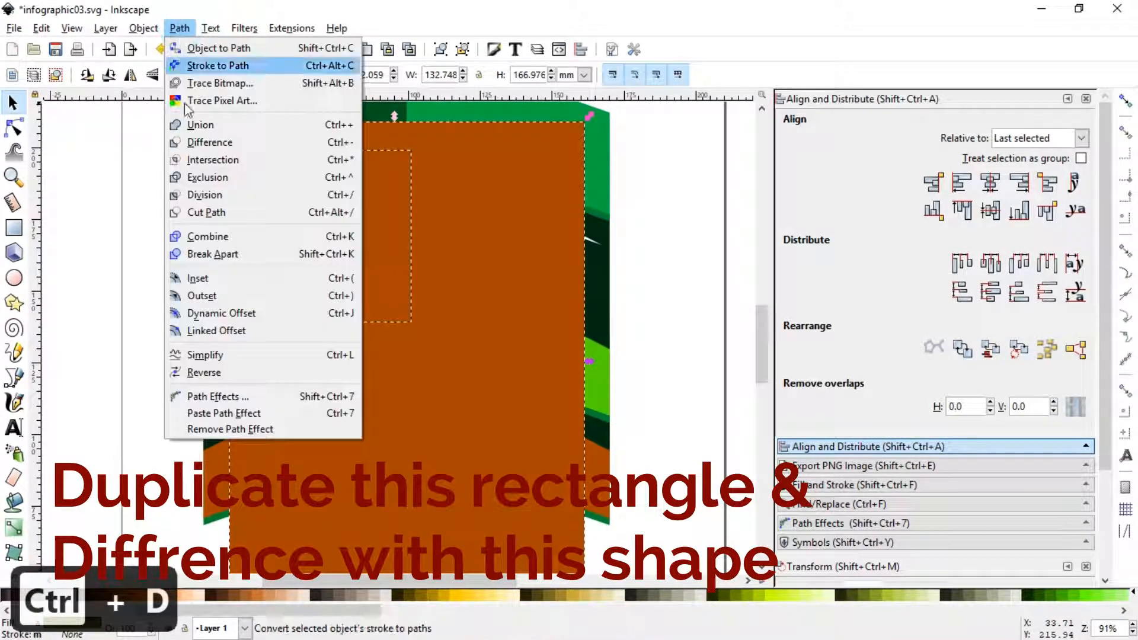
left_click(199, 158)
left_click(641, 360)
Narrow the orange-brown rectangle symmetrically about its center to about 107.6 mm wide.
scroll(762, 338, "down", 2)
left_click(523, 383)
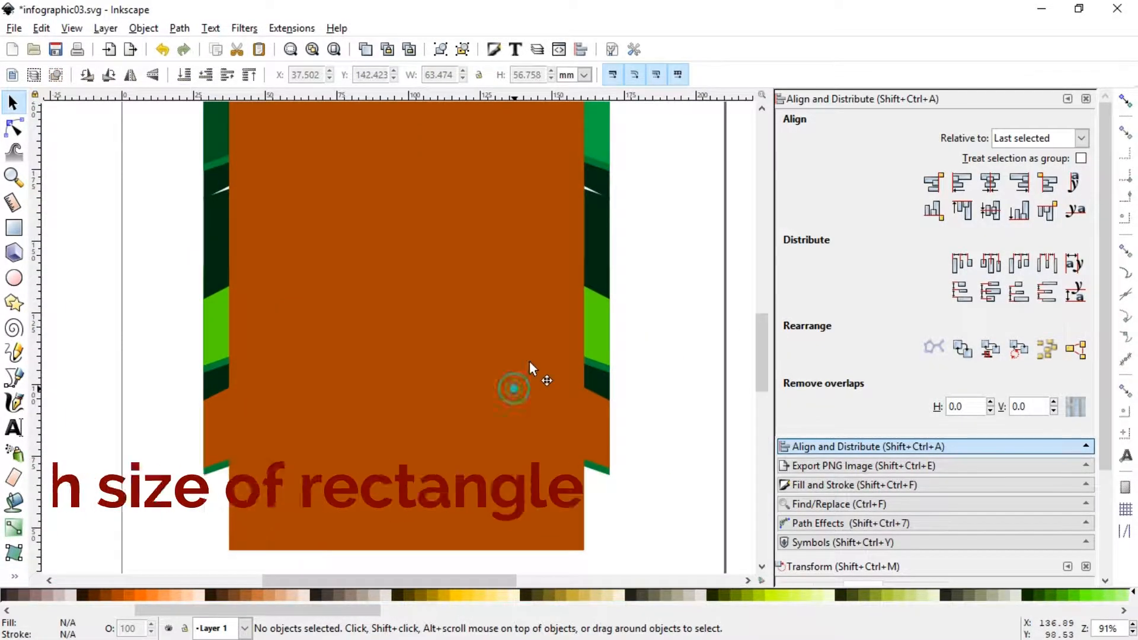
left_click_drag(585, 314, 563, 305)
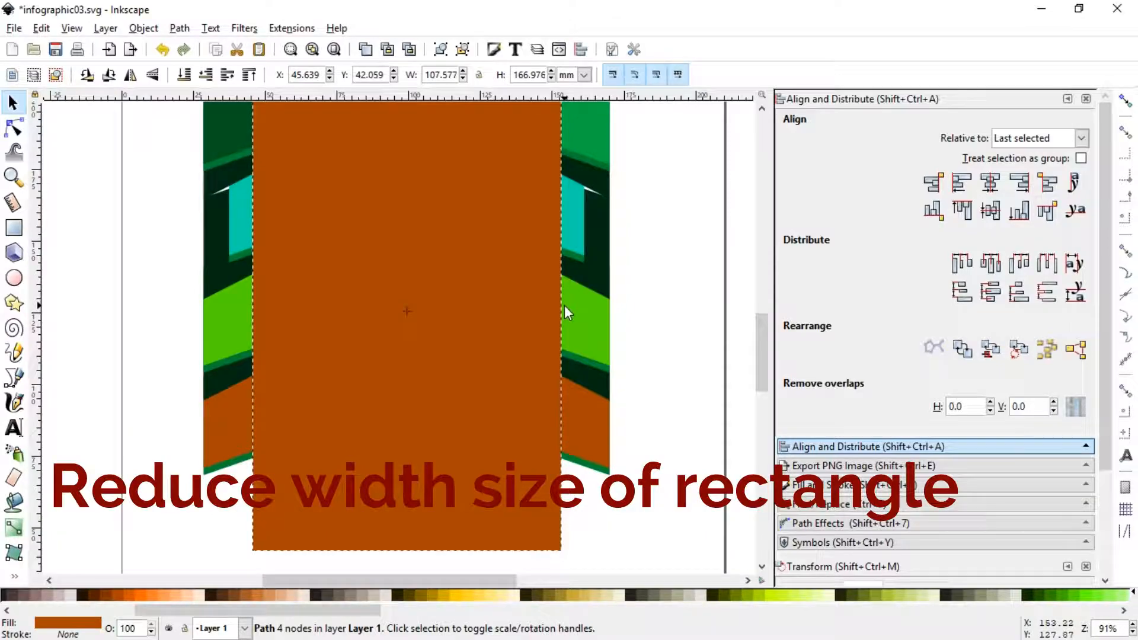
Duplicate the narrowed rectangle and intersect the copy with the lime chevron's right front face.
key("ctrl+d")
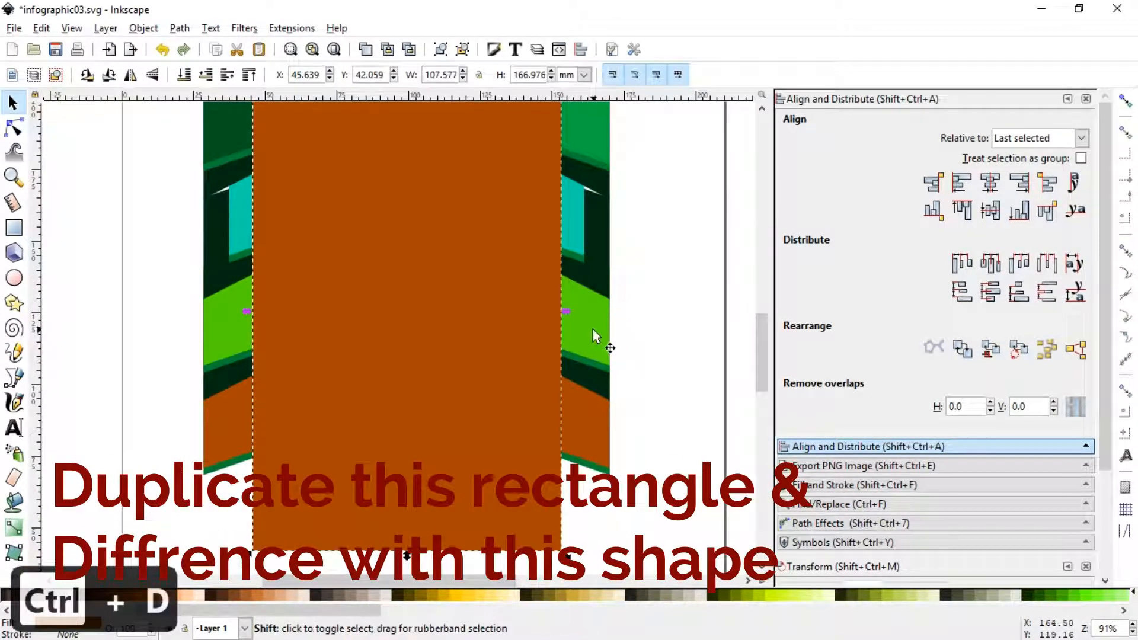
left_click(593, 328, "shift")
left_click(180, 28)
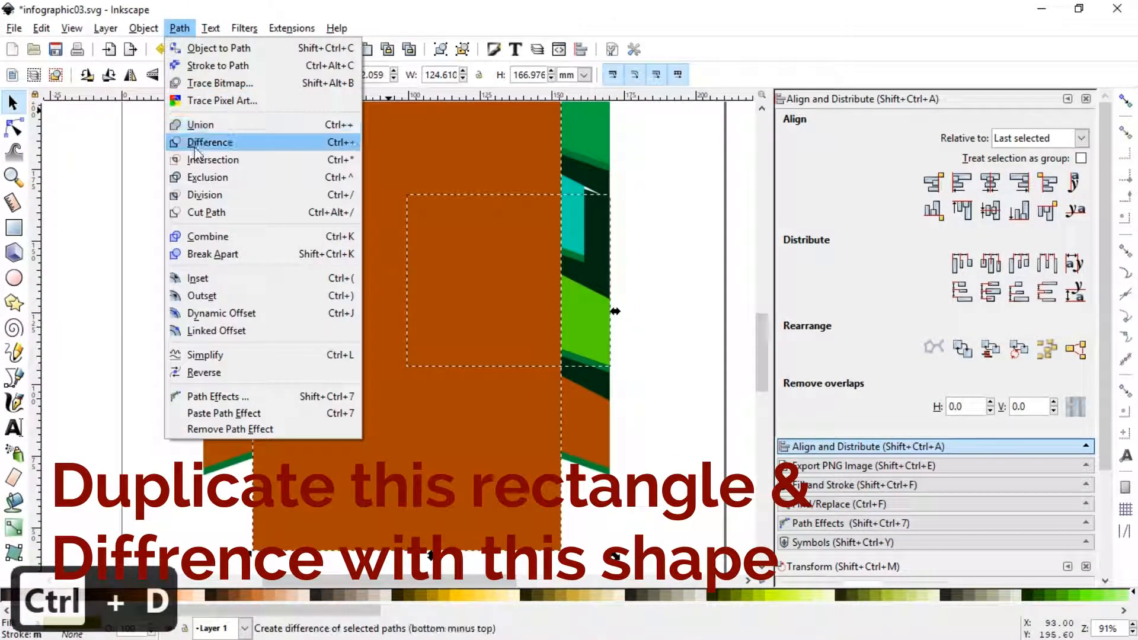
left_click(213, 142)
Duplicate the rectangle and intersect the copy with the green edge strip on the lime chevron's right half.
left_click(534, 353)
left_click(596, 330, "shift")
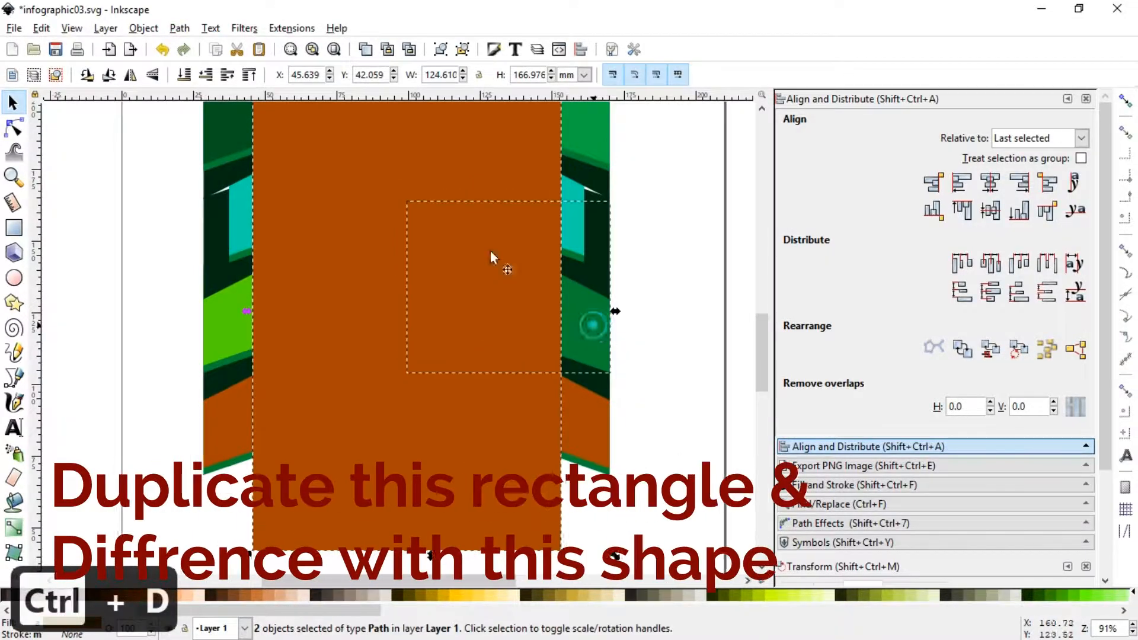
left_click(180, 28)
left_click(214, 141)
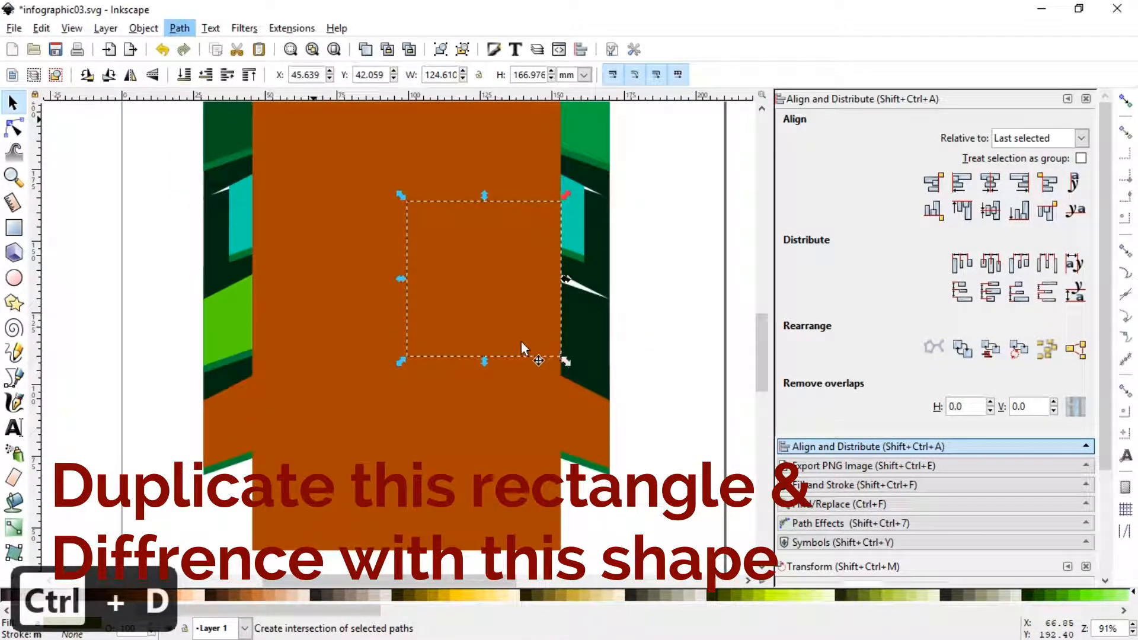
Intersect a copy of the rectangle with the lime chevron's left front face.
left_click(389, 348, "shift")
left_click(179, 28)
left_click(209, 160)
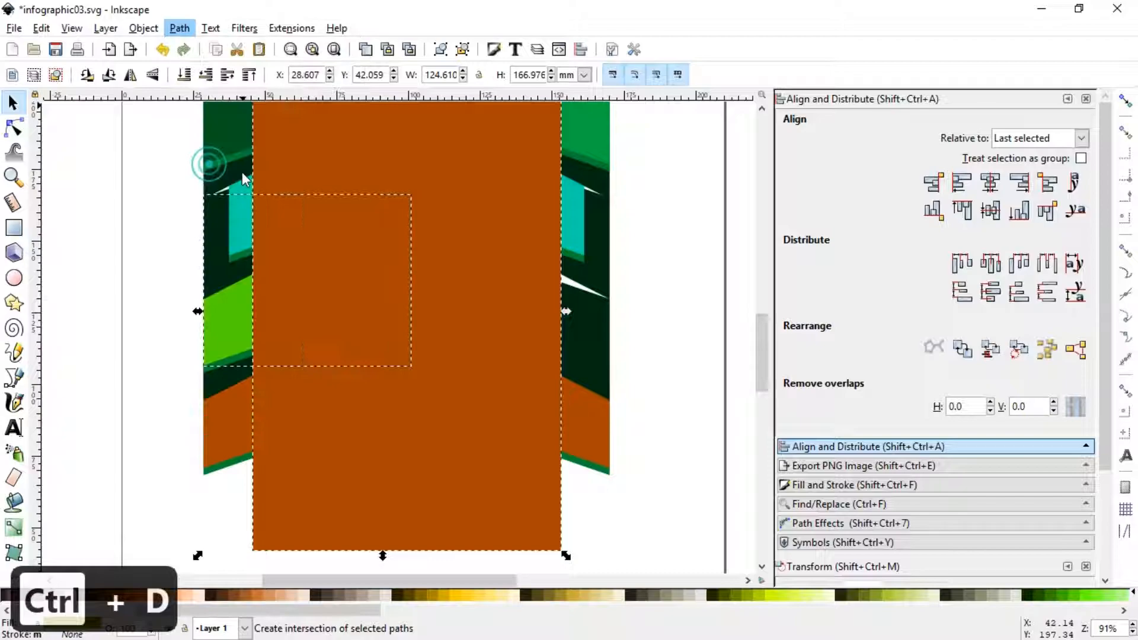
Duplicate the rectangle and intersect the copy with the green edge strip on the lime chevron's left half.
key("ctrl+d")
left_click(222, 336, "shift")
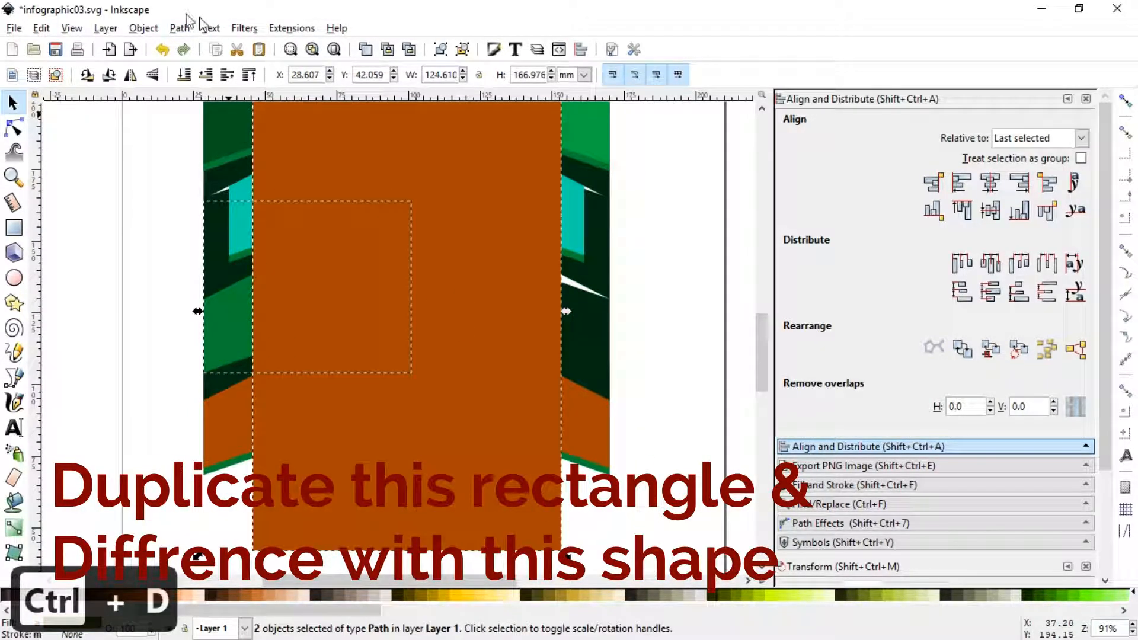
left_click(179, 28)
left_click(193, 160)
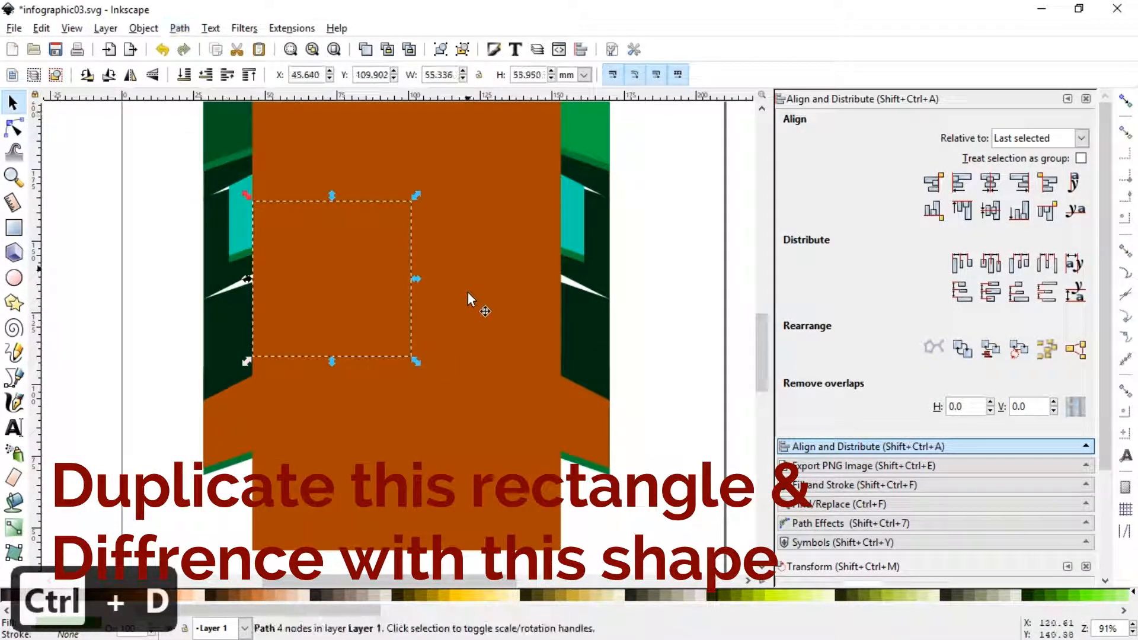
left_click(528, 347)
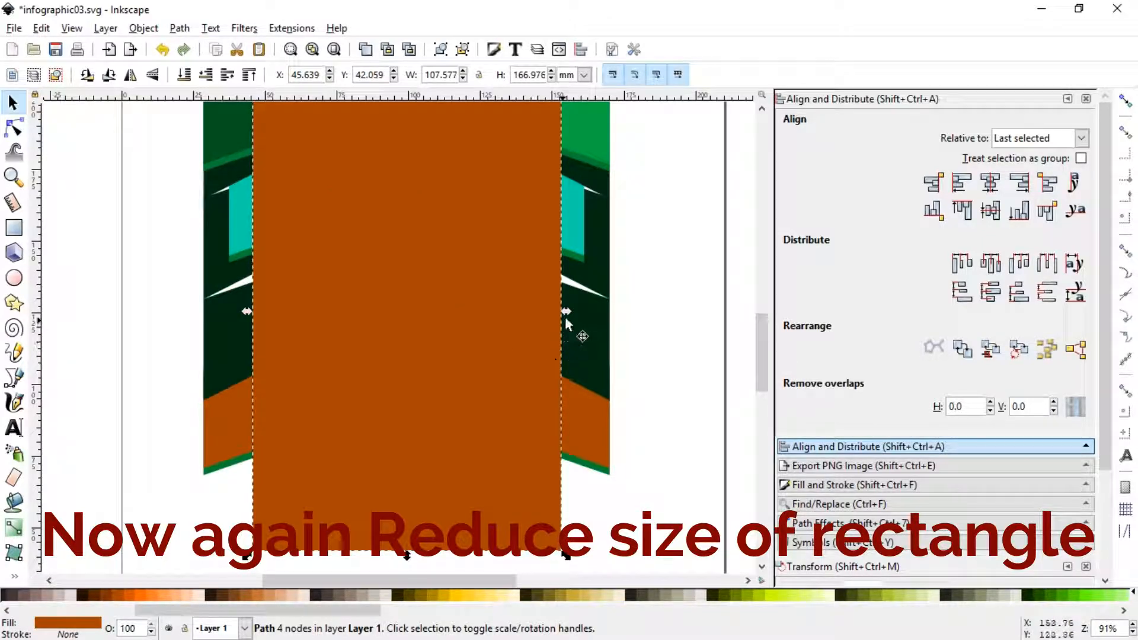
Narrow the centered rectangle to about 89 mm wide and intersect a duplicate with the orange-brown chevron's right front face.
left_click_drag(564, 312, 535, 306)
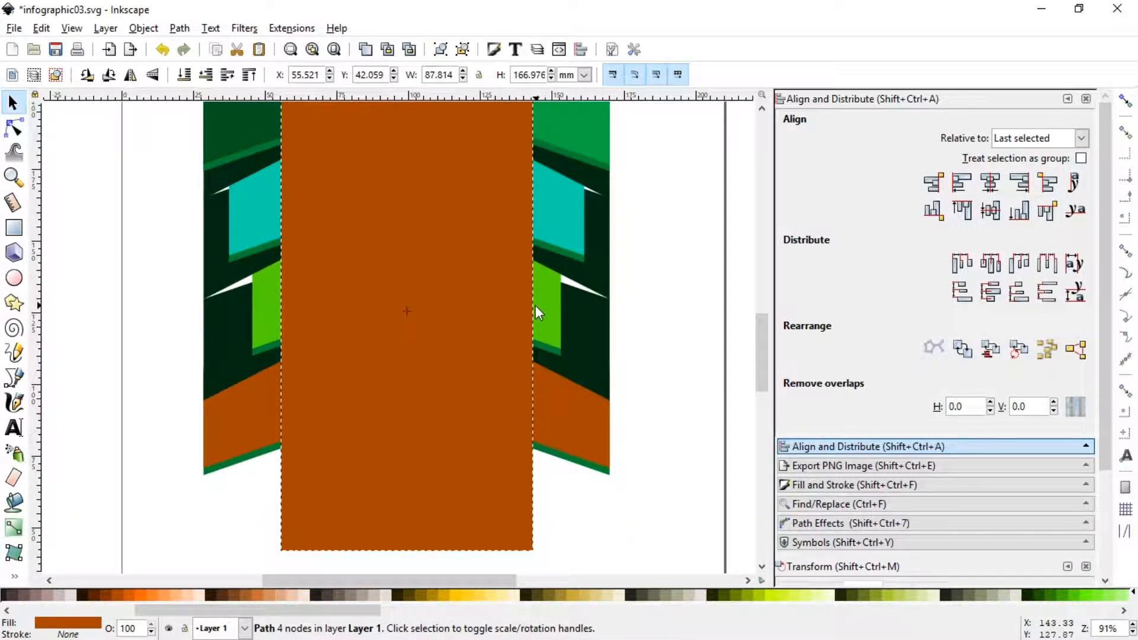
key("ctrl+z")
key("ctrl+d")
left_click(568, 421, "shift")
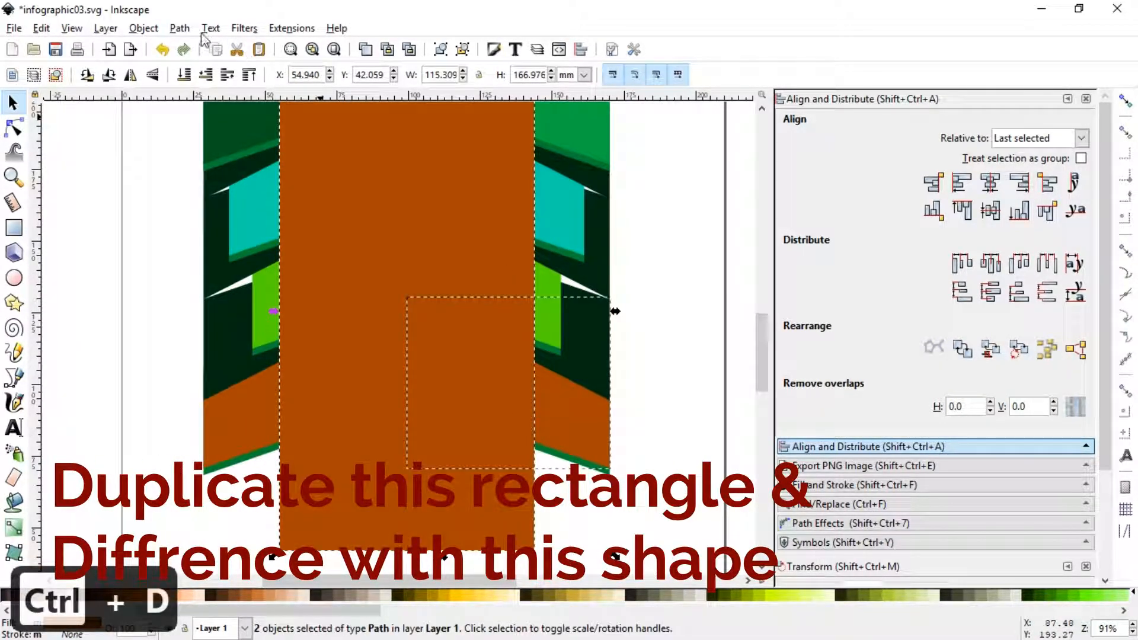
left_click(180, 28)
left_click(203, 158)
Duplicate the rectangle and intersect the copy with the green edge strip on the orange-brown chevron's right half.
left_click(498, 414)
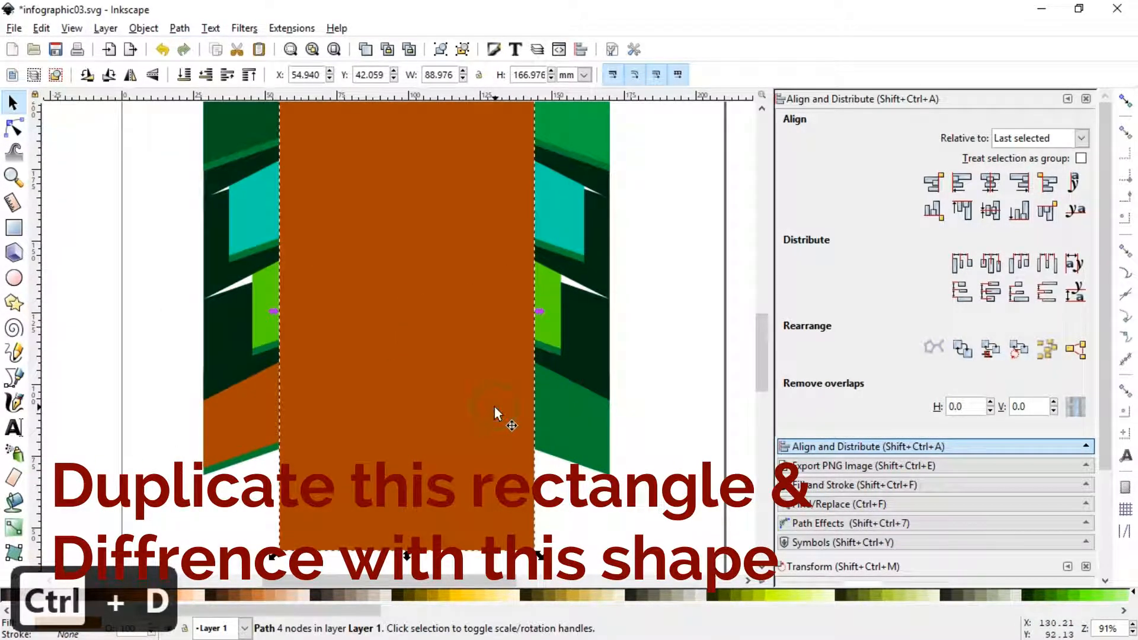
key("ctrl+d")
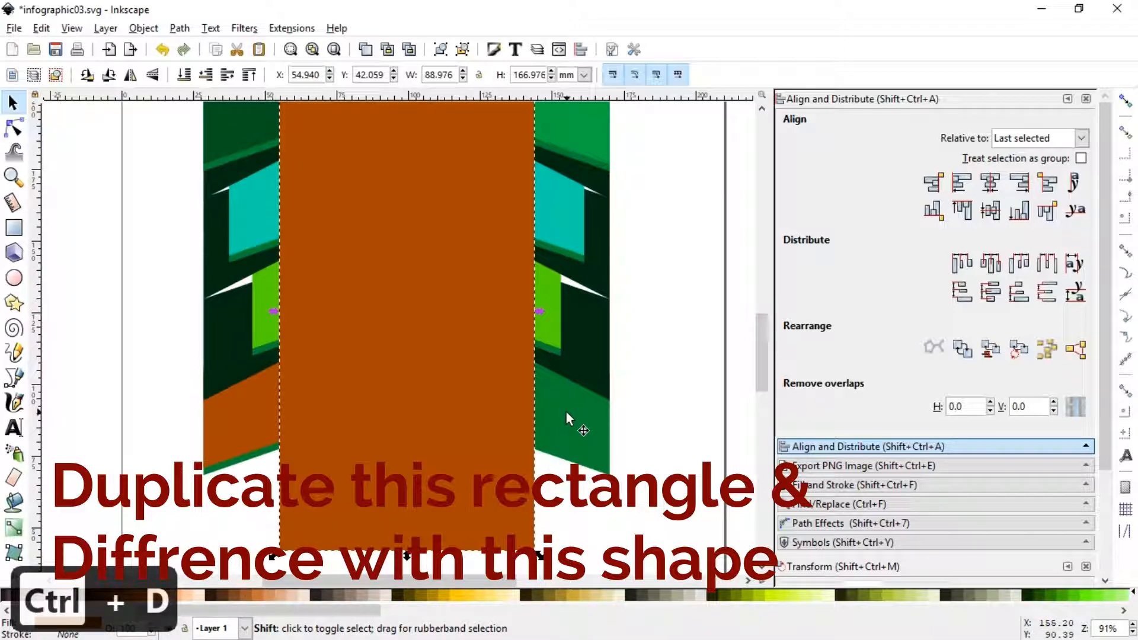
left_click(567, 412, "shift")
left_click(180, 27)
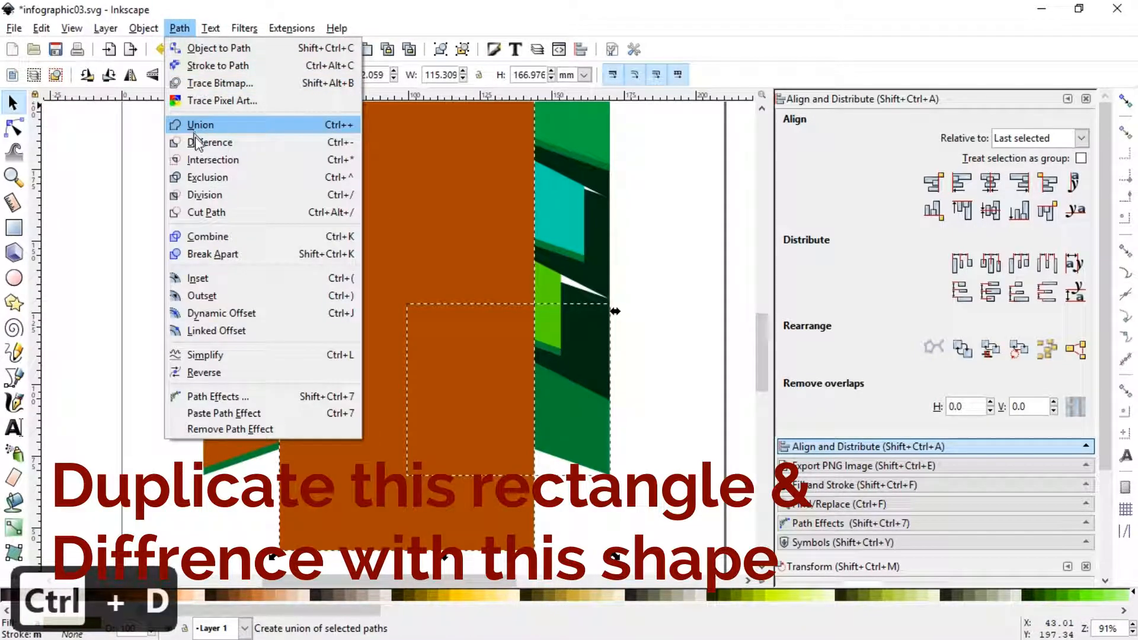
left_click(203, 157)
Intersect a copy of the rectangle with the orange-brown chevron's left front face.
left_click(465, 356)
key("ctrl+d")
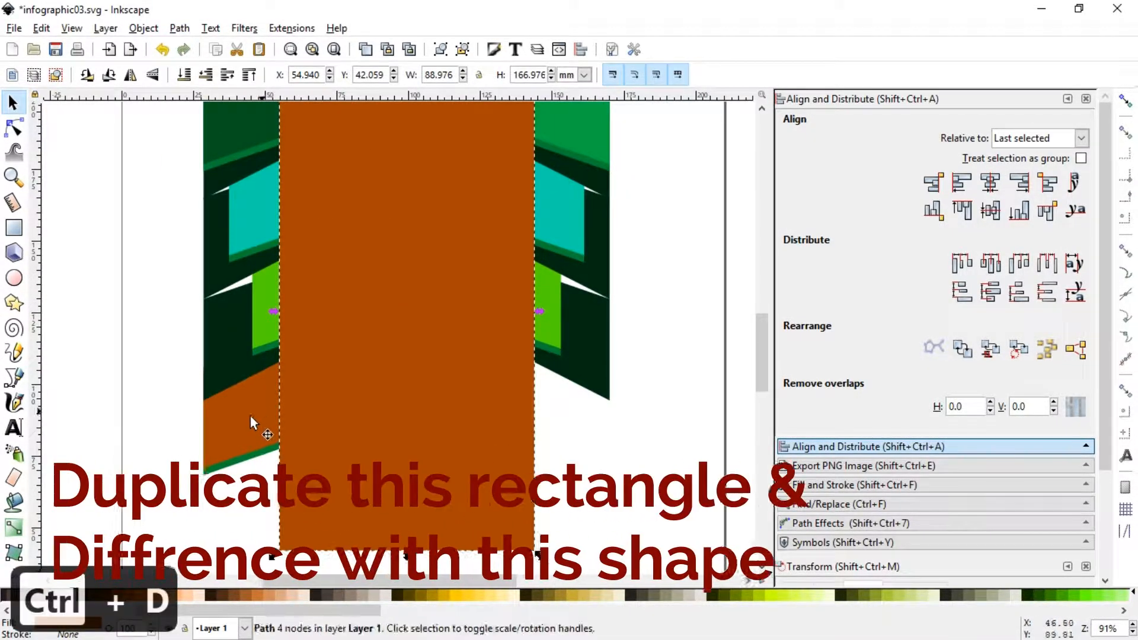
left_click(249, 416, "shift")
left_click(178, 28)
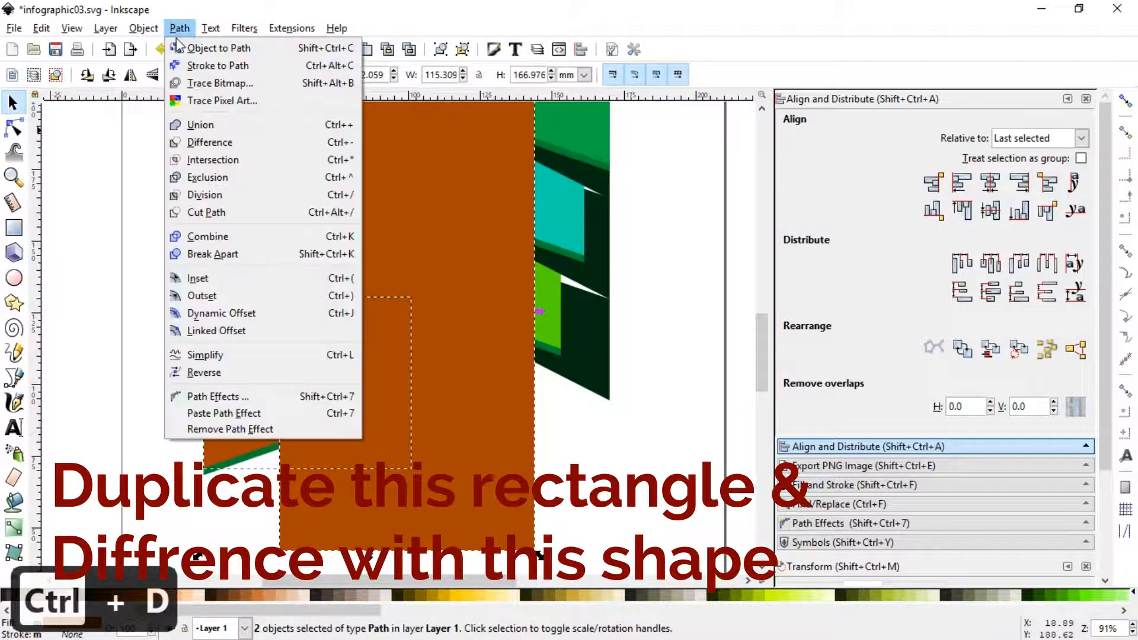
left_click(183, 139)
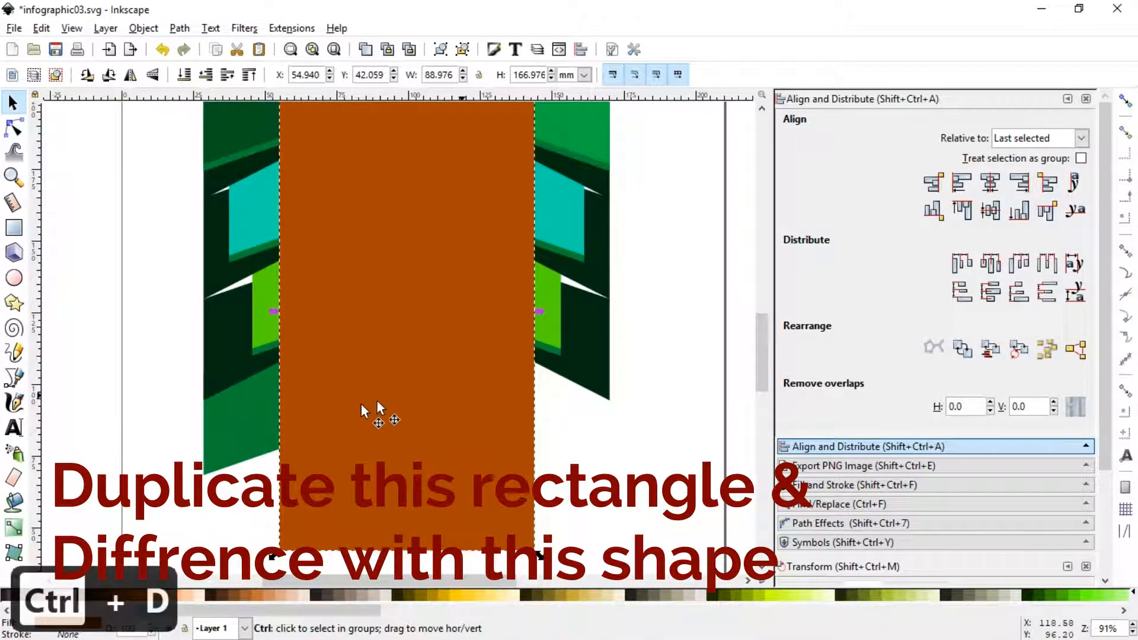
Intersect a copy of the rectangle with the green edge strip on the orange-brown chevron's left half.
left_click(245, 430, "shift")
left_click(180, 28)
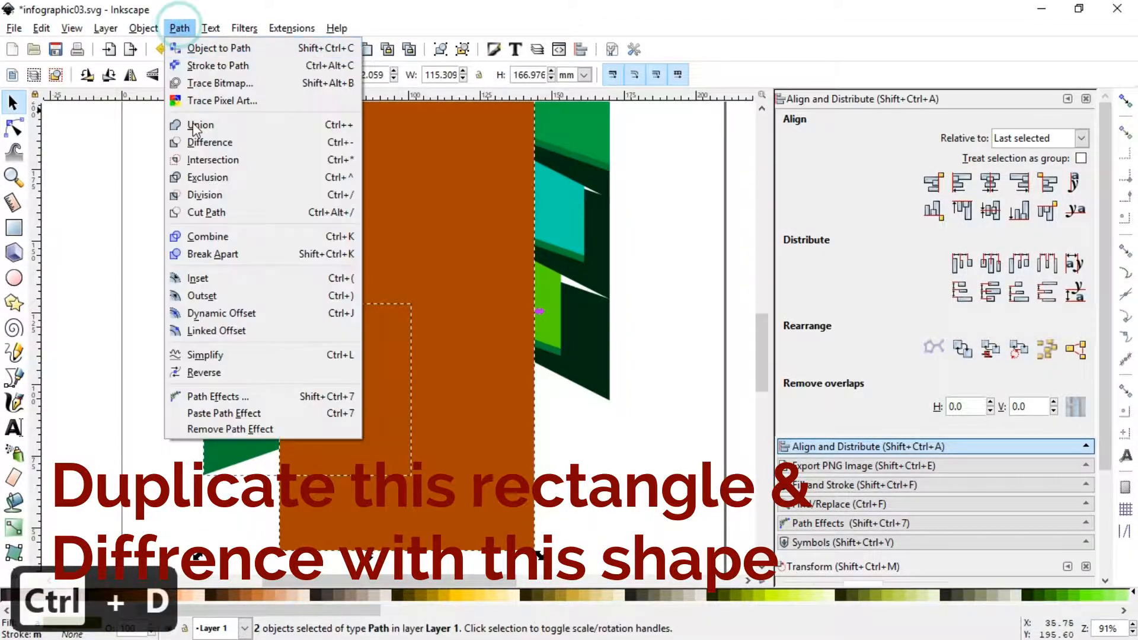
left_click(202, 160)
Move the remaining trimming rectangle off the chevrons, delete it, and save the document.
key("minus")
left_click(573, 435)
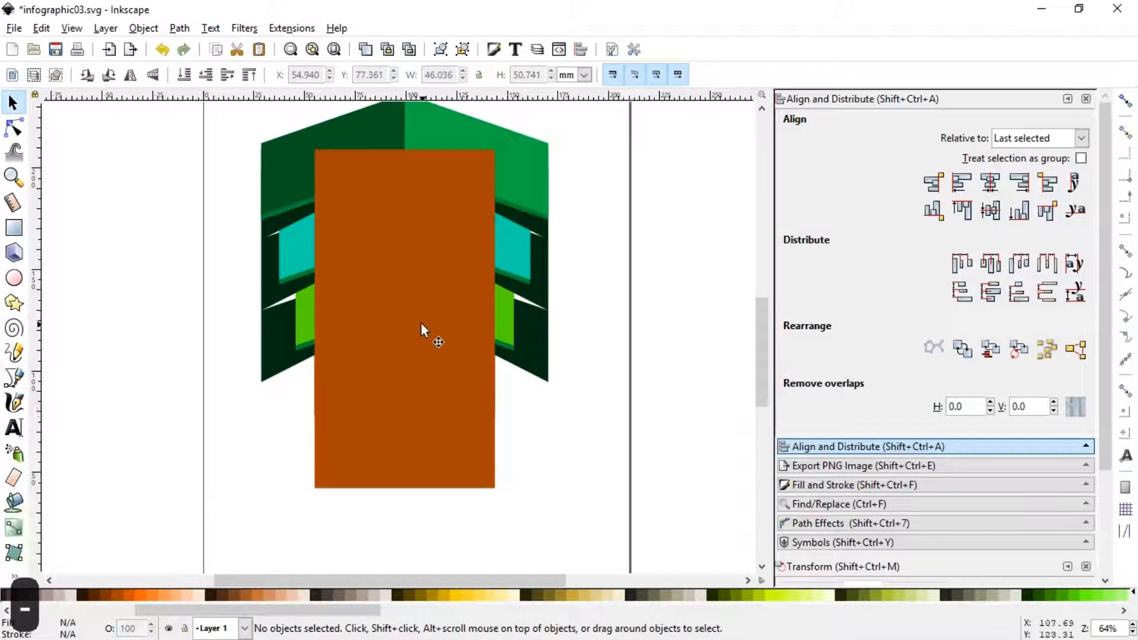
left_click(419, 321)
left_click_drag(376, 223, 637, 267)
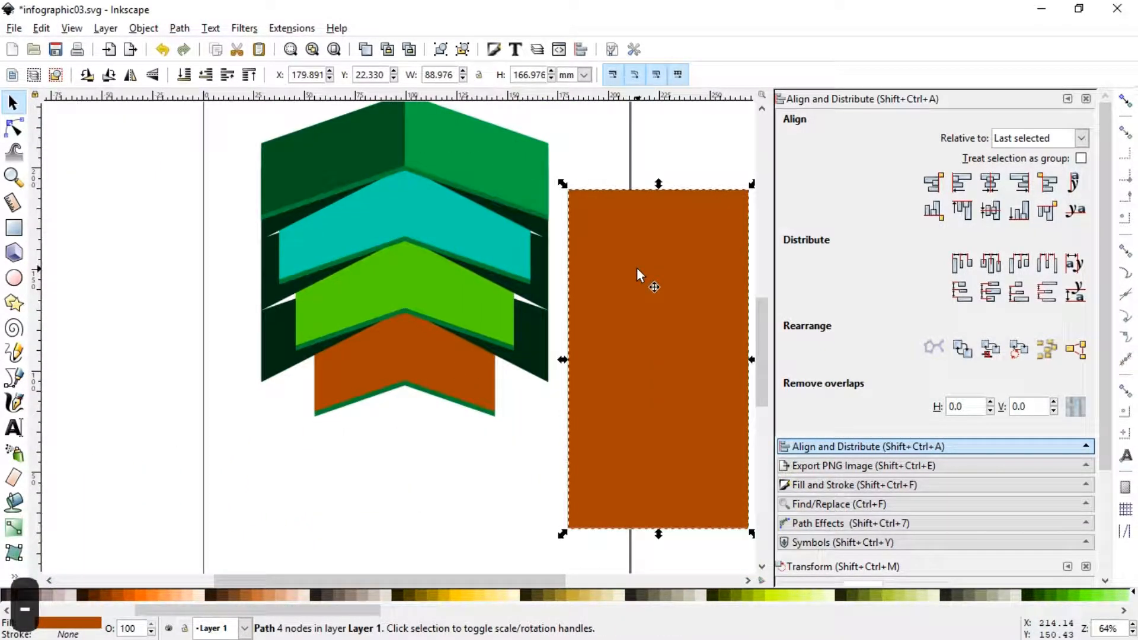
key("Delete")
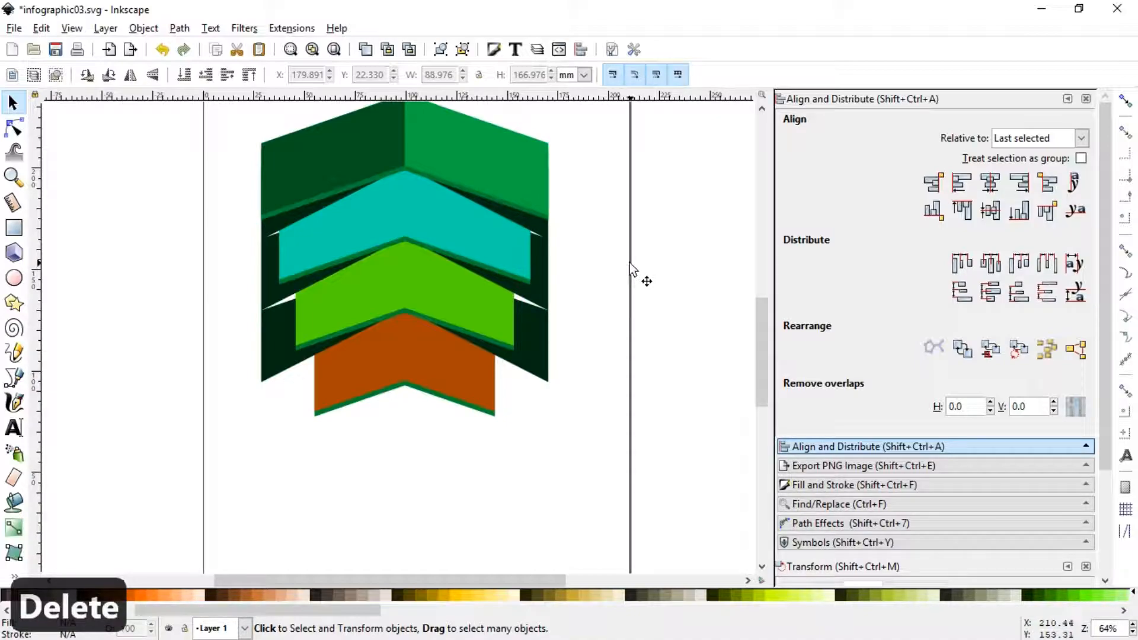
key("ctrl+s")
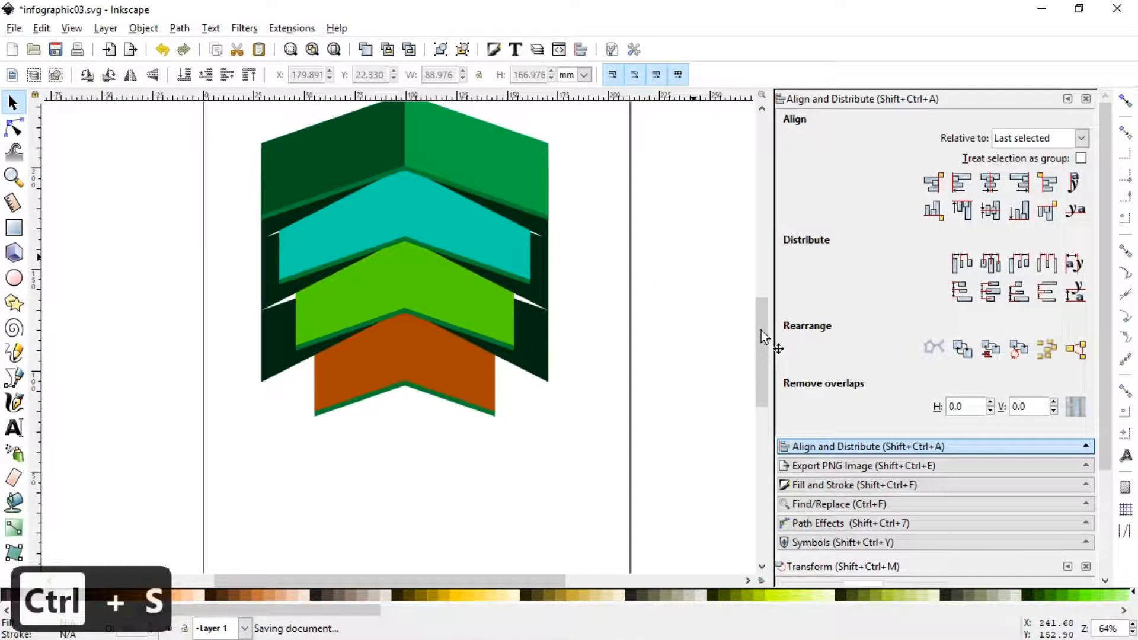
Fill both front faces of the top green chevron with pink #FF0066.
scroll(761, 329, "up", 3)
left_click(14, 177)
left_click_drag(177, 122, 589, 338)
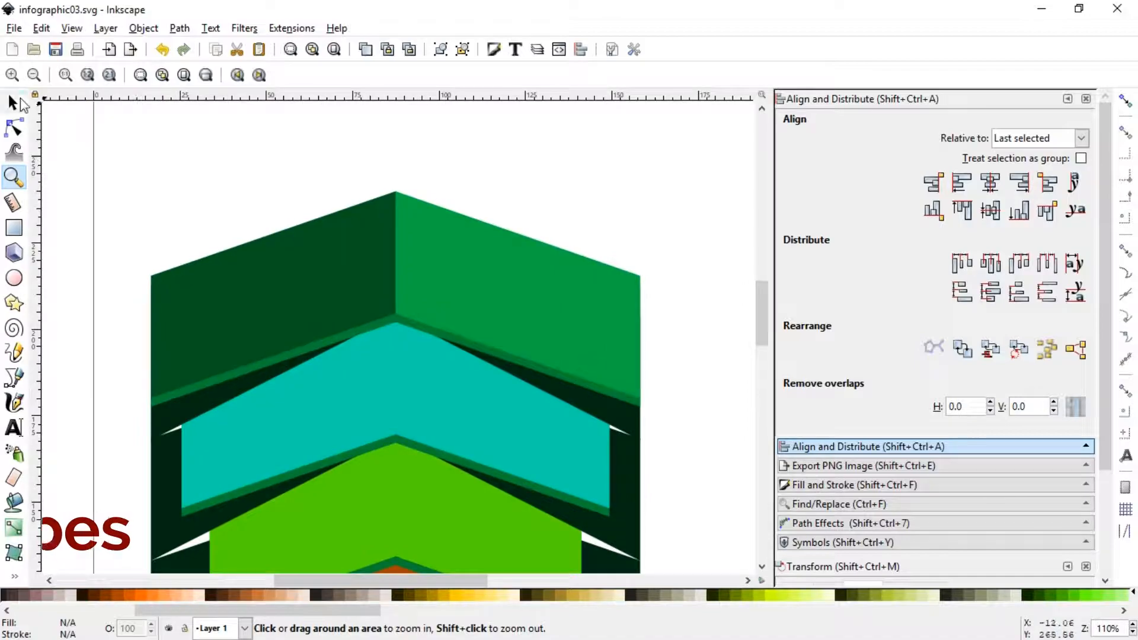
left_click(14, 103)
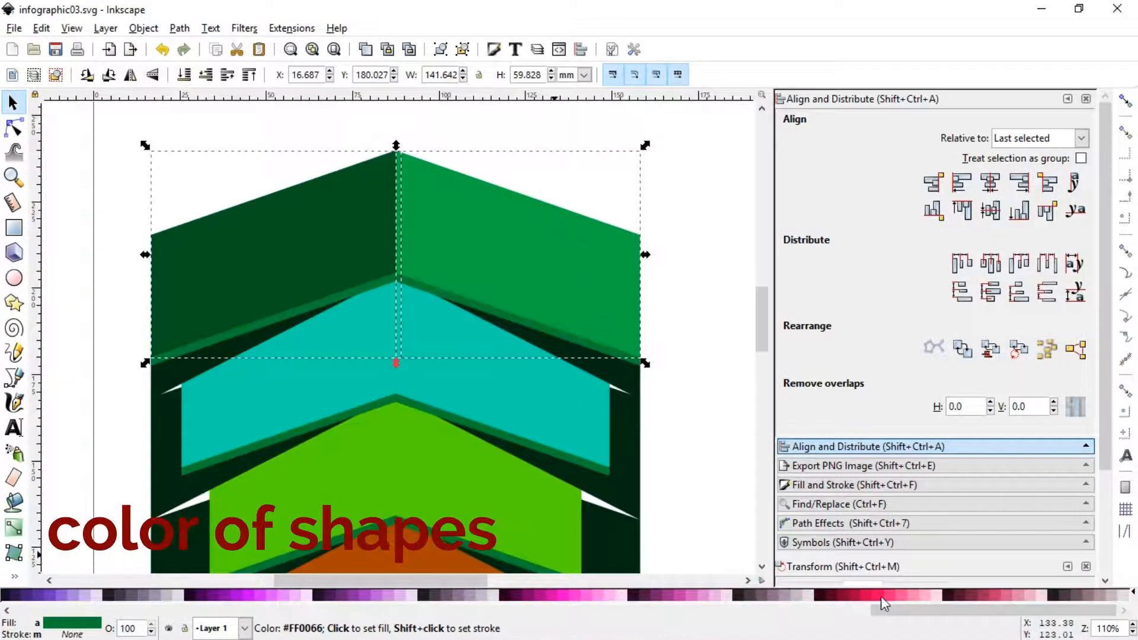
left_click(877, 594)
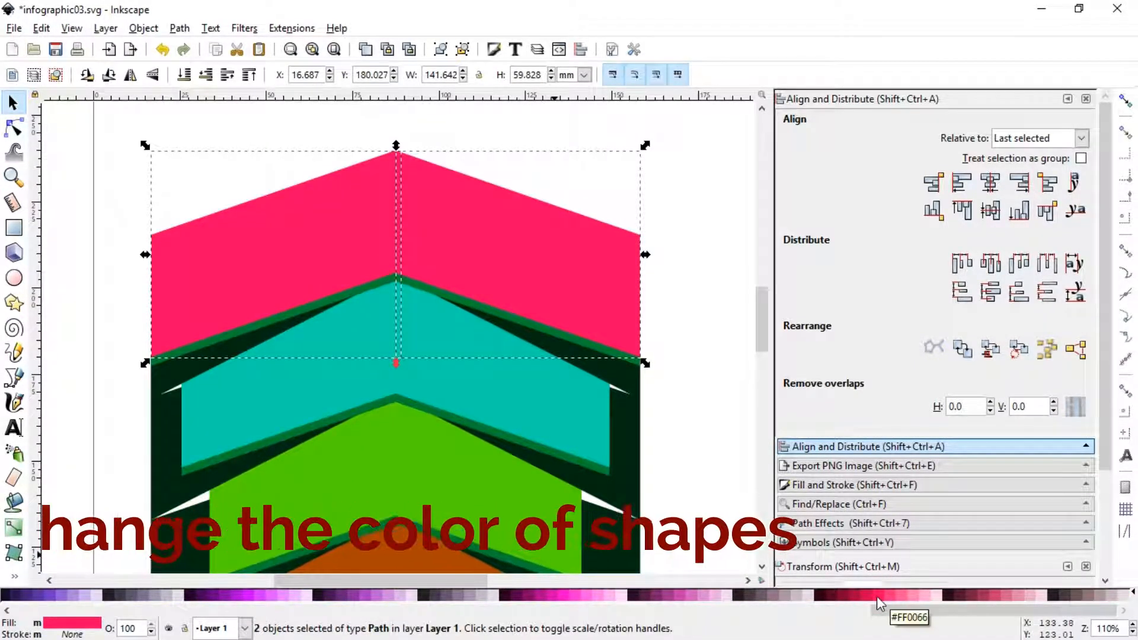
Shift the top chevron faces' fill to dark red with hue 247 and lightness 84.
scroll(1102, 419, "down", 1)
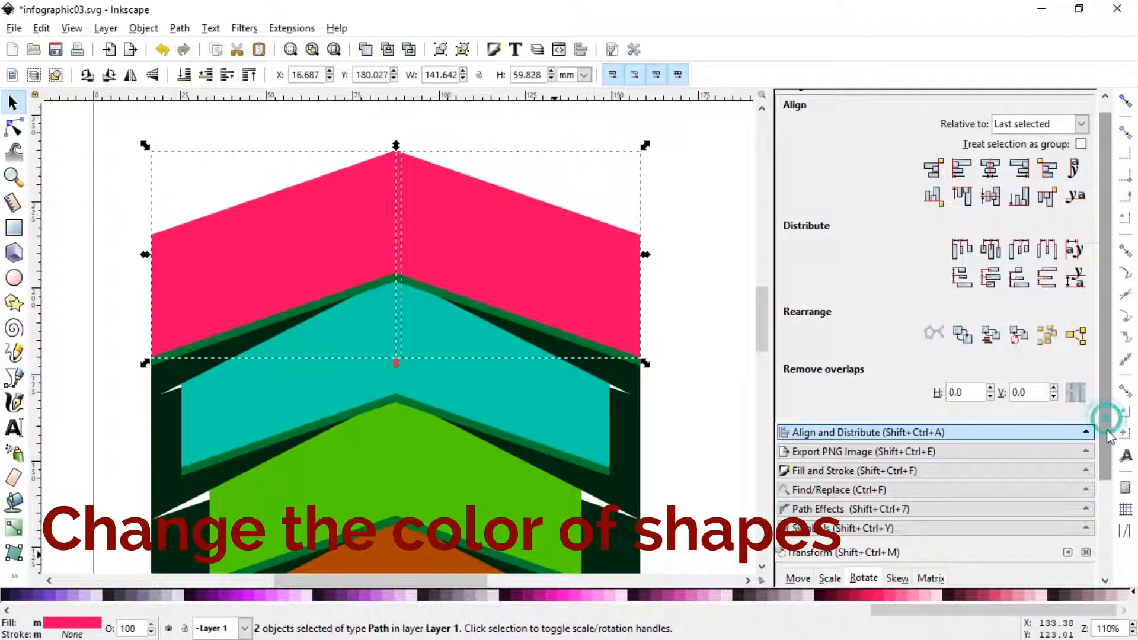
left_click(826, 375)
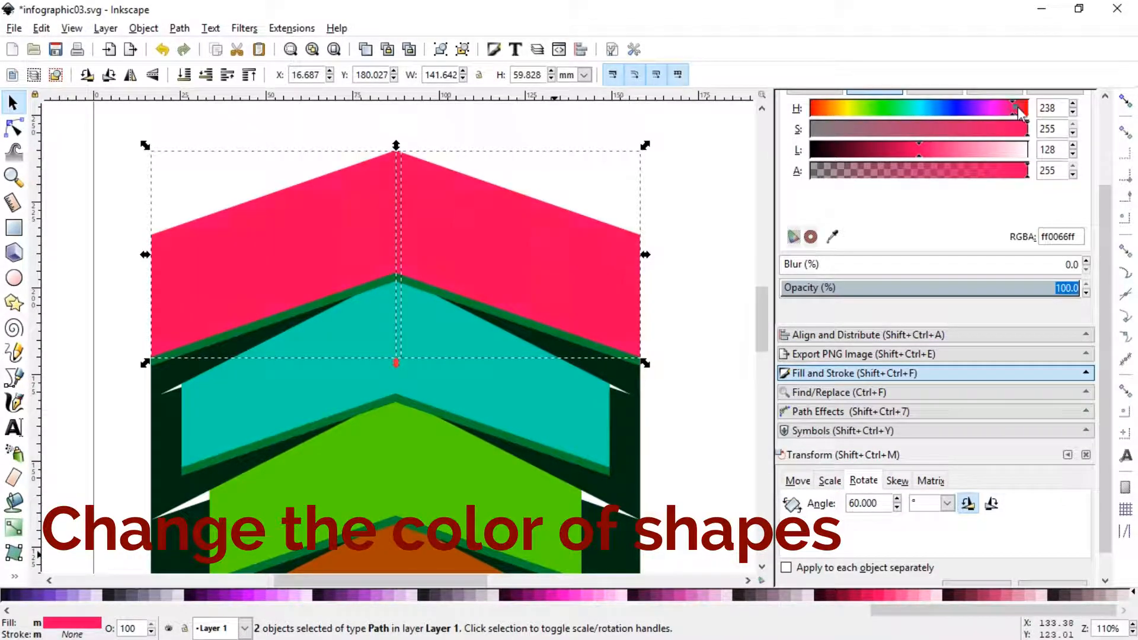
left_click_drag(1017, 110, 1022, 109)
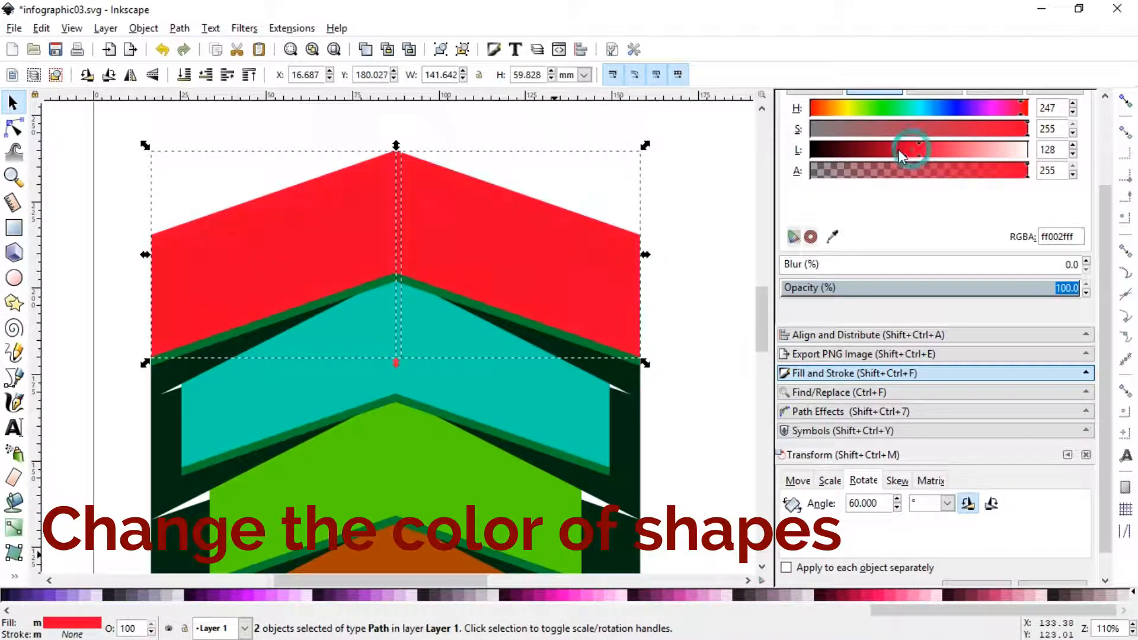
left_click_drag(907, 151, 883, 158)
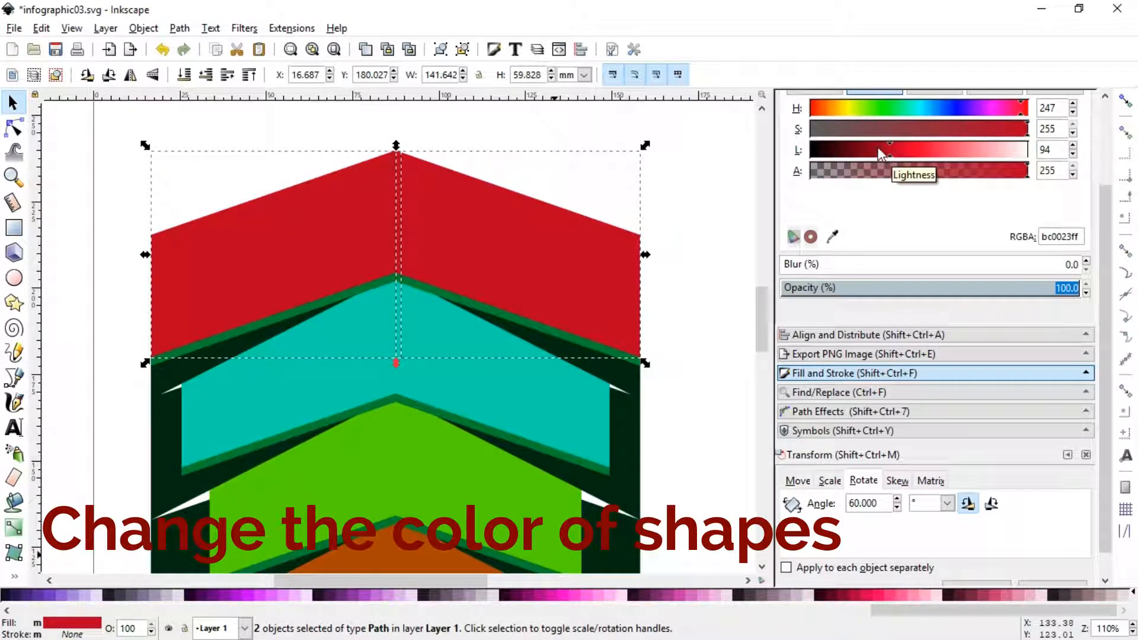
left_click(877, 156)
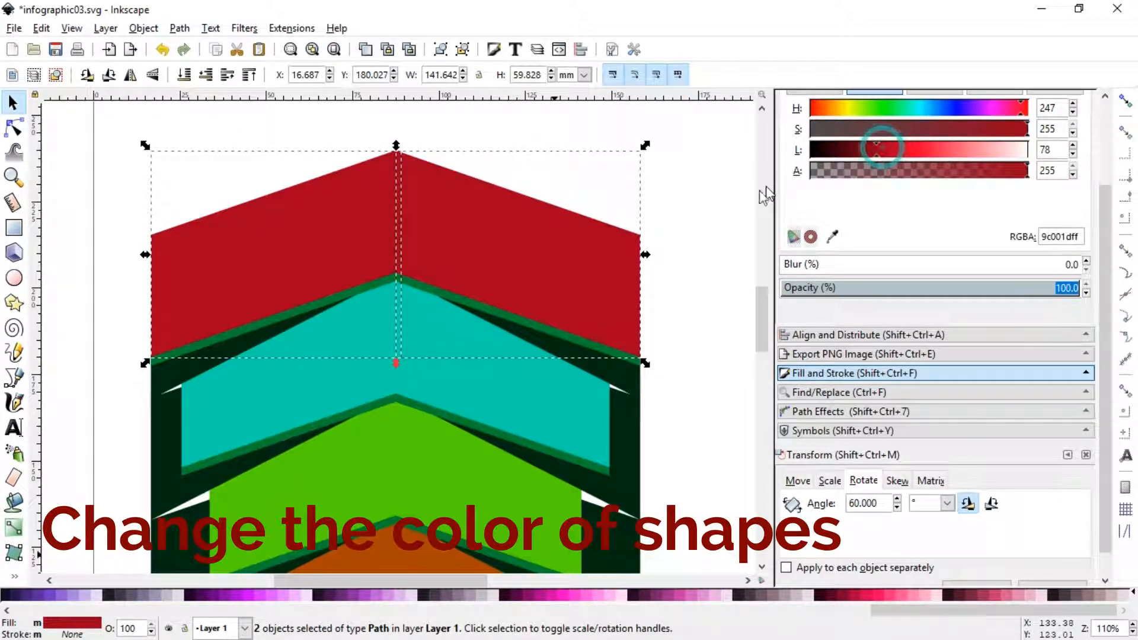
left_click(691, 237)
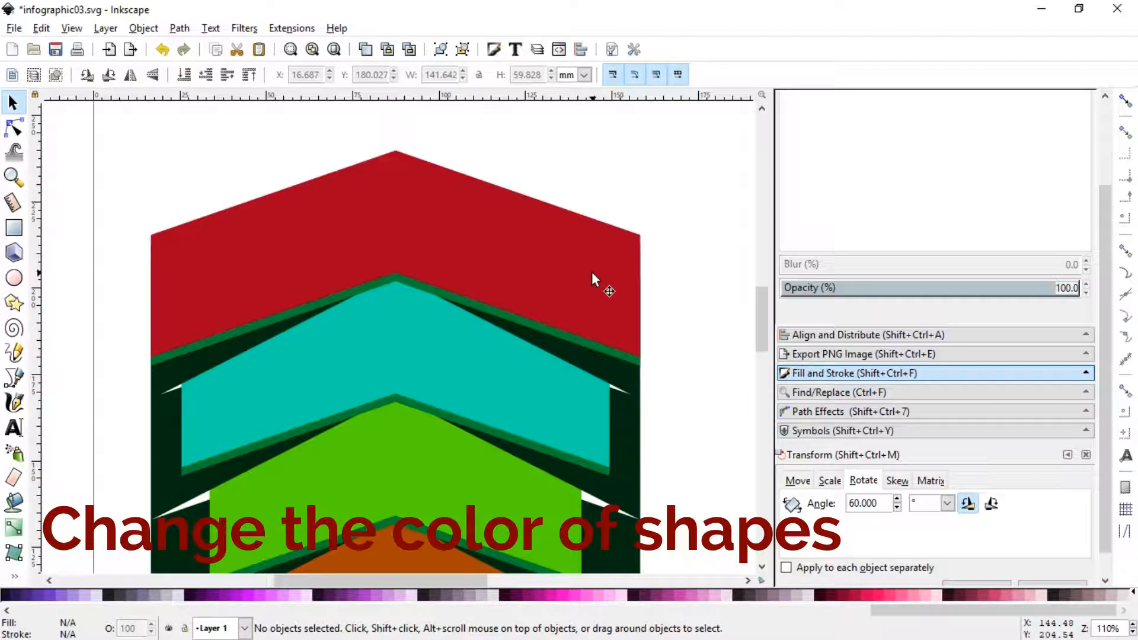
Select the top chevron's right front face and bring its fill settings into view.
left_click(592, 273)
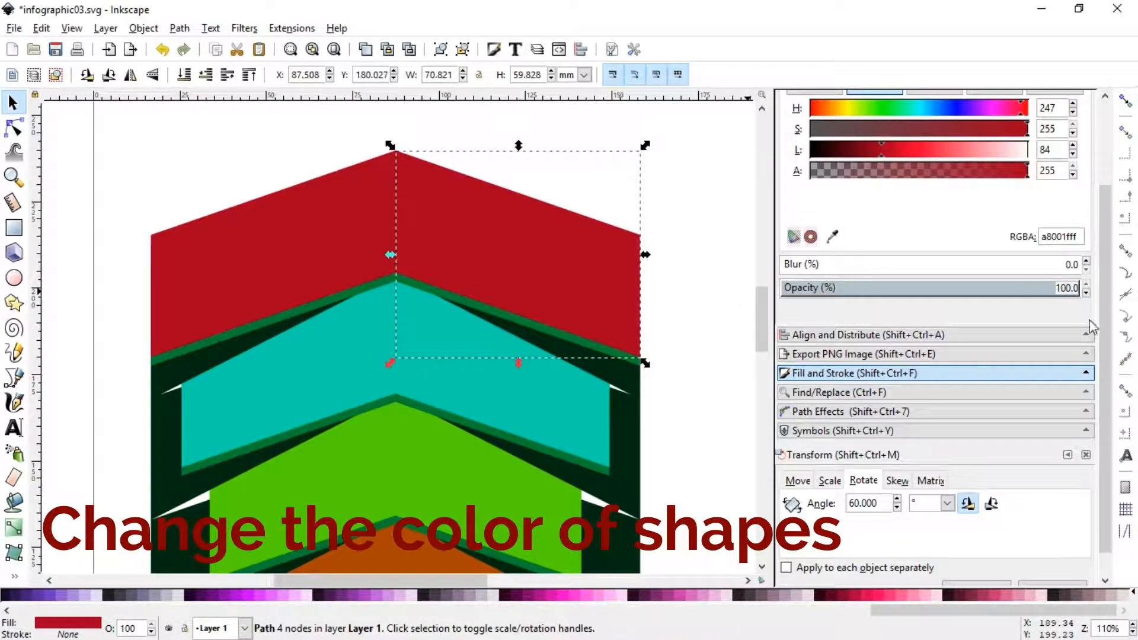
left_click_drag(1107, 303, 1109, 213)
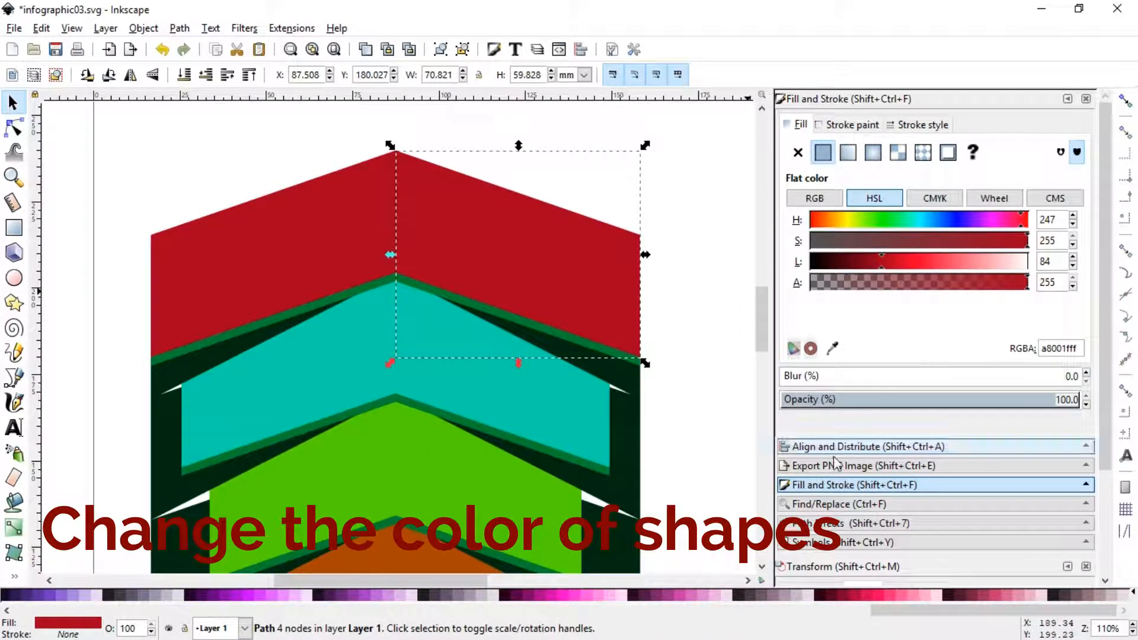
left_click(849, 126)
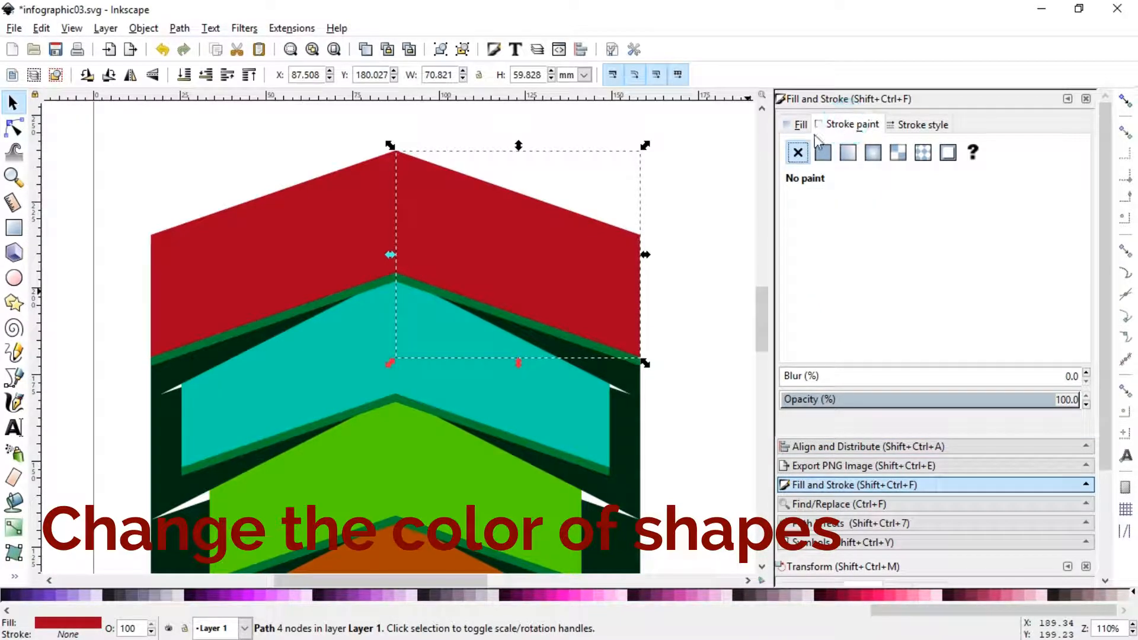
left_click(854, 157)
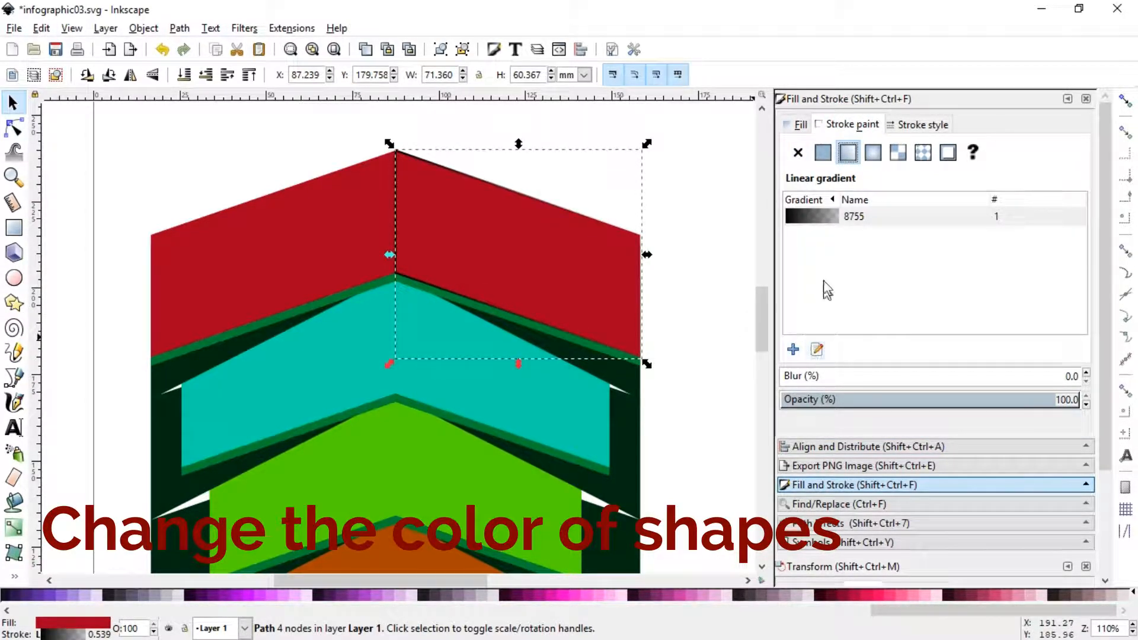
left_click(798, 152)
left_click(800, 124)
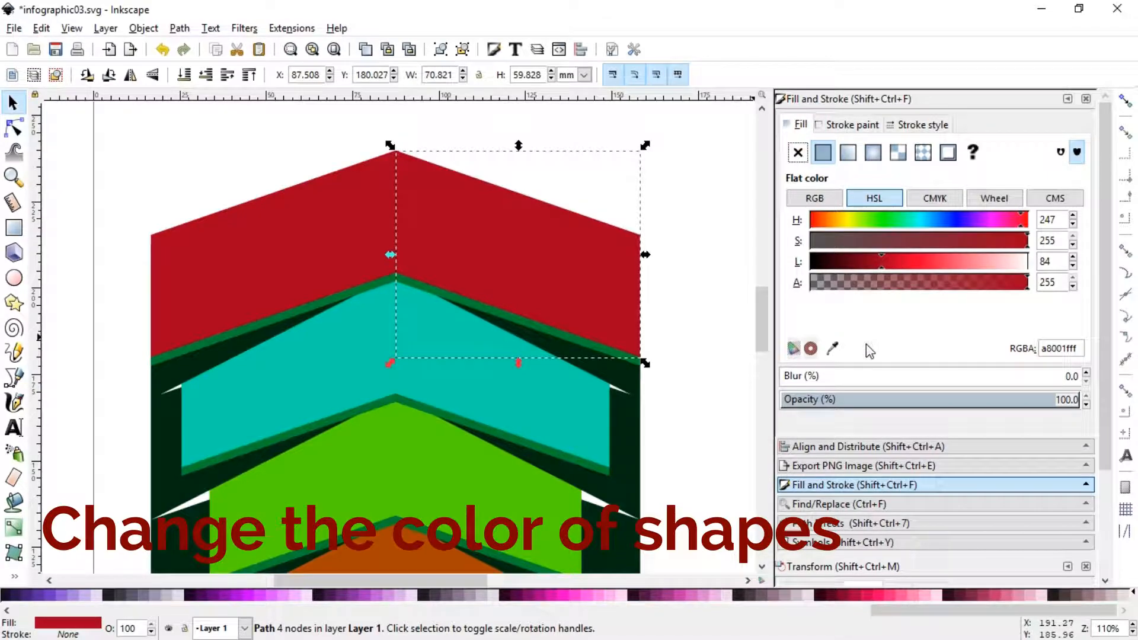
Give the top chevron's right face a linear gradient fill and make the outer stop fully opaque dark red.
left_click(848, 153)
key("g")
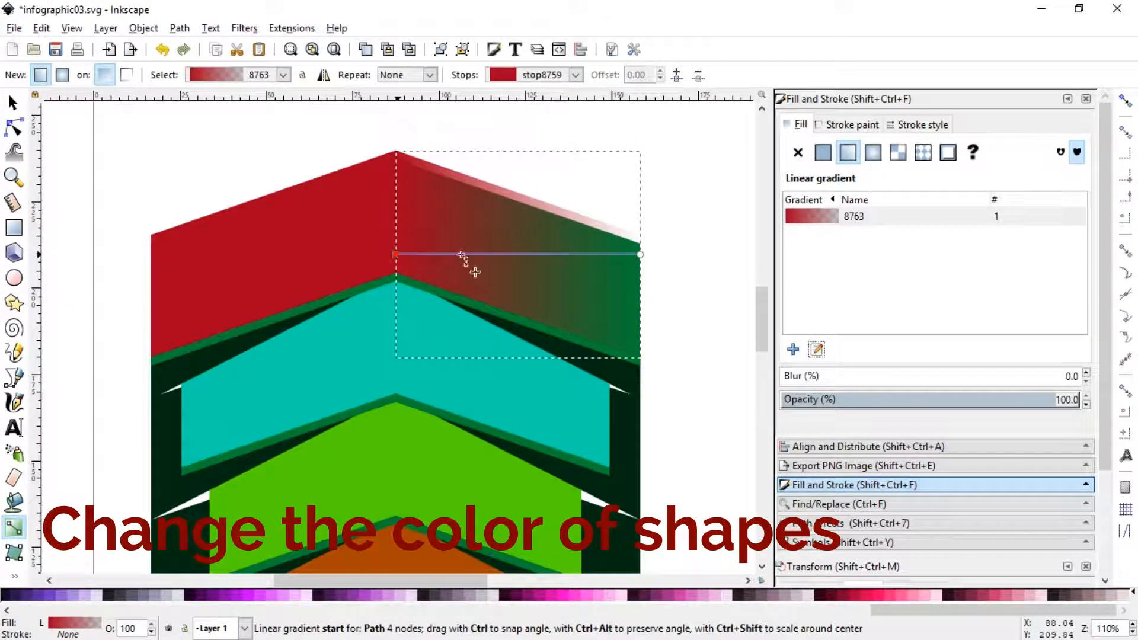
left_click_drag(897, 394, 1122, 399)
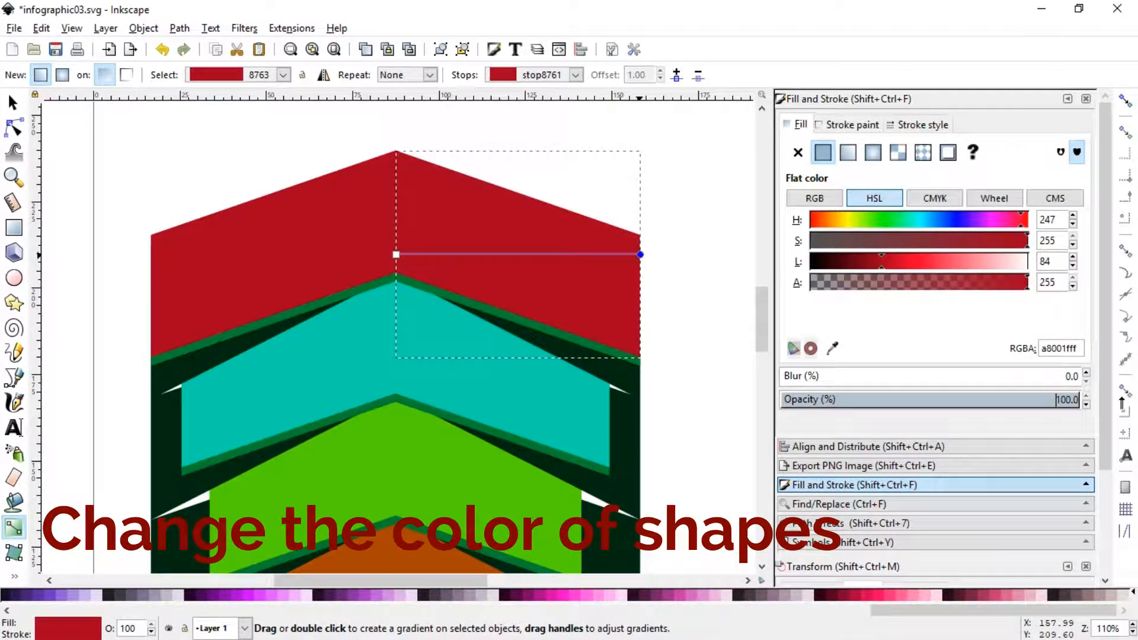
Darken the gradient stop at the chevron's center fold to lightness 56.
left_click(396, 254)
left_click_drag(868, 260, 854, 261)
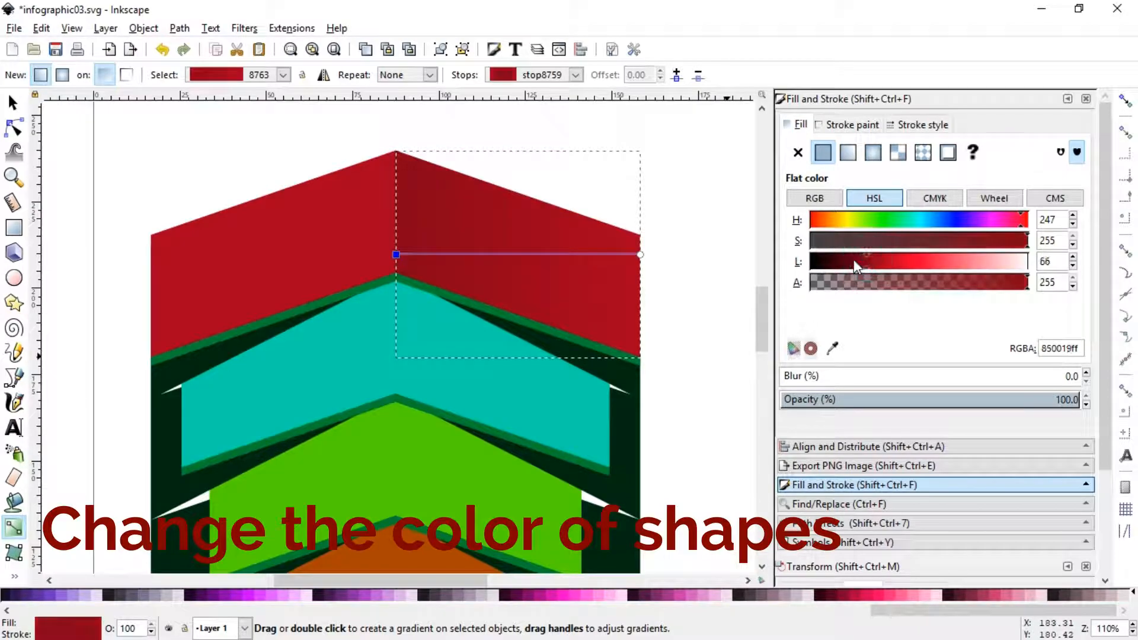
left_click(858, 262)
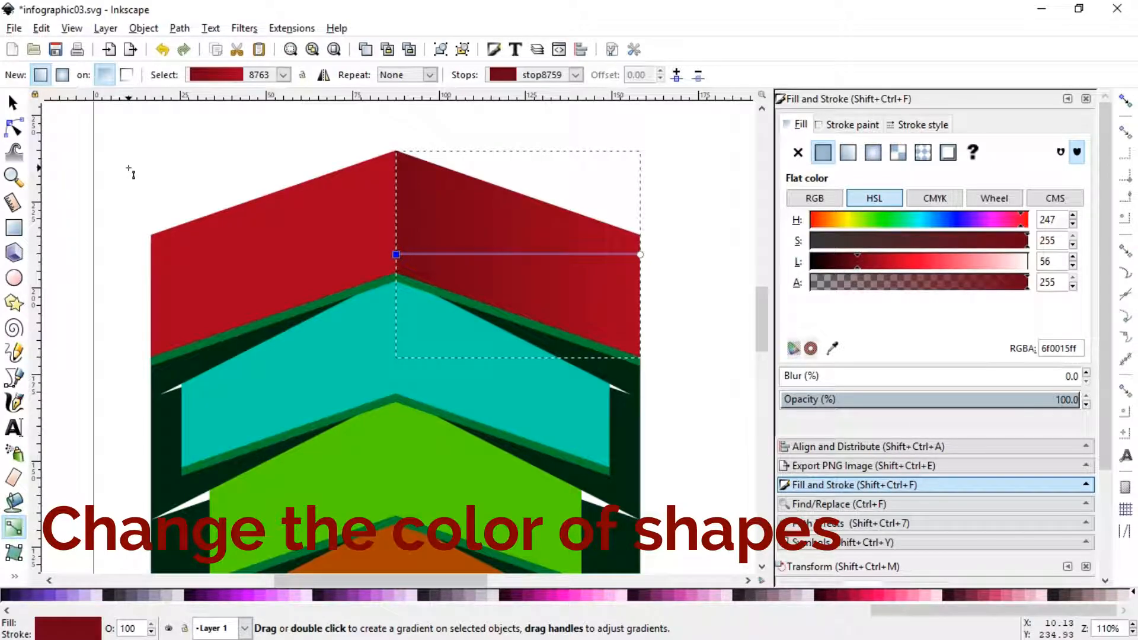
left_click(13, 103)
left_click(144, 152)
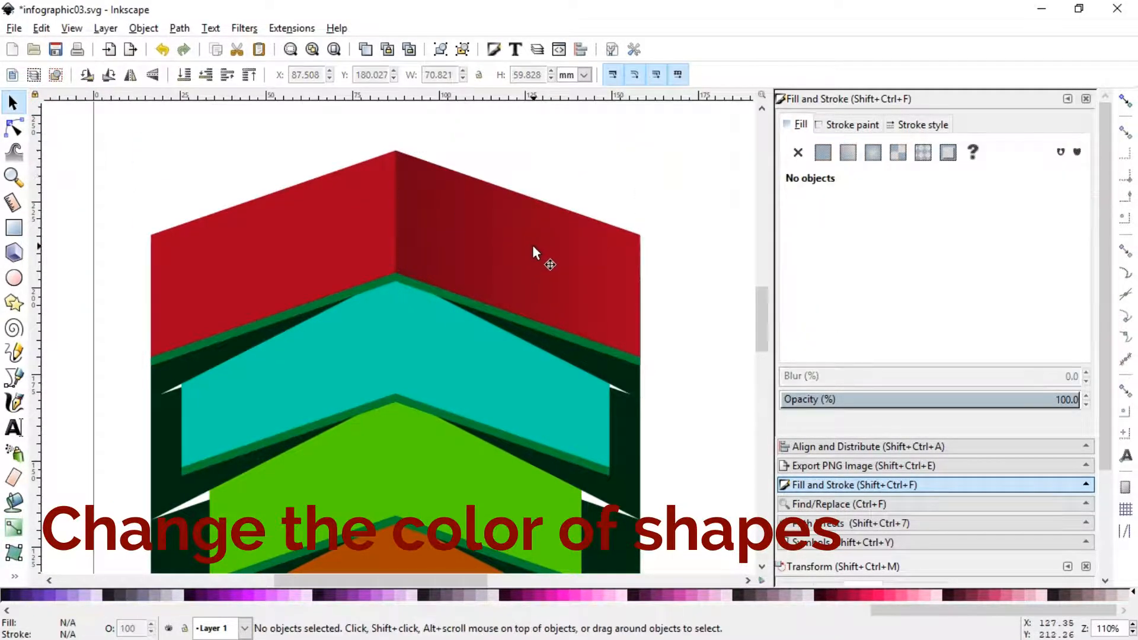
key("minus")
left_click_drag(760, 313, 759, 318)
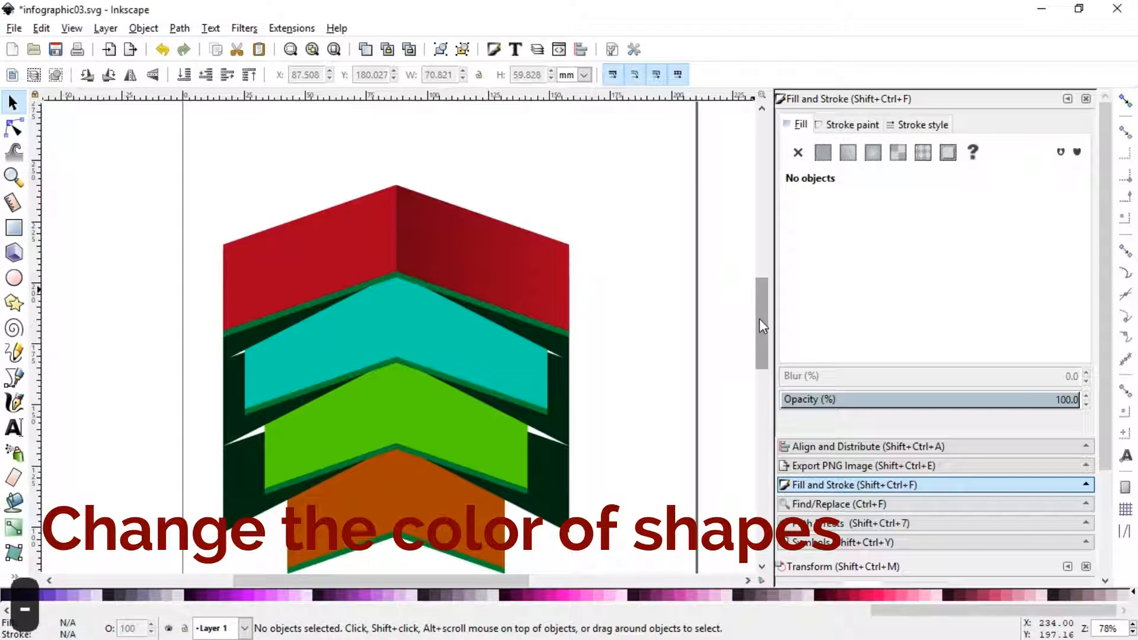
left_click(481, 306)
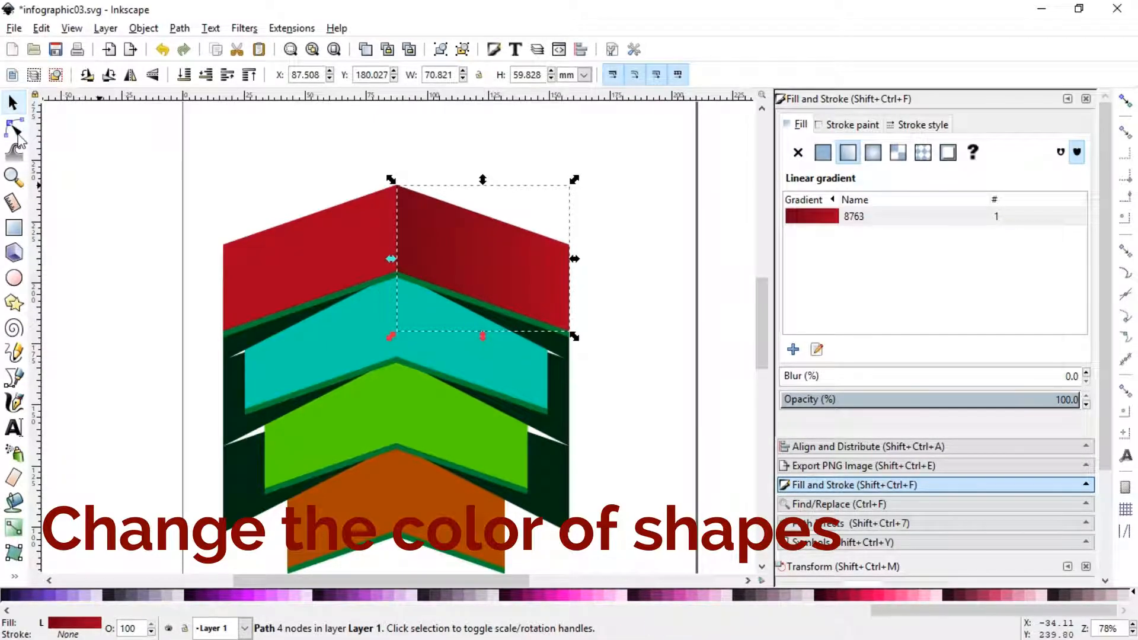
left_click(13, 177)
left_click_drag(155, 212, 615, 398)
left_click(13, 102)
left_click(122, 164)
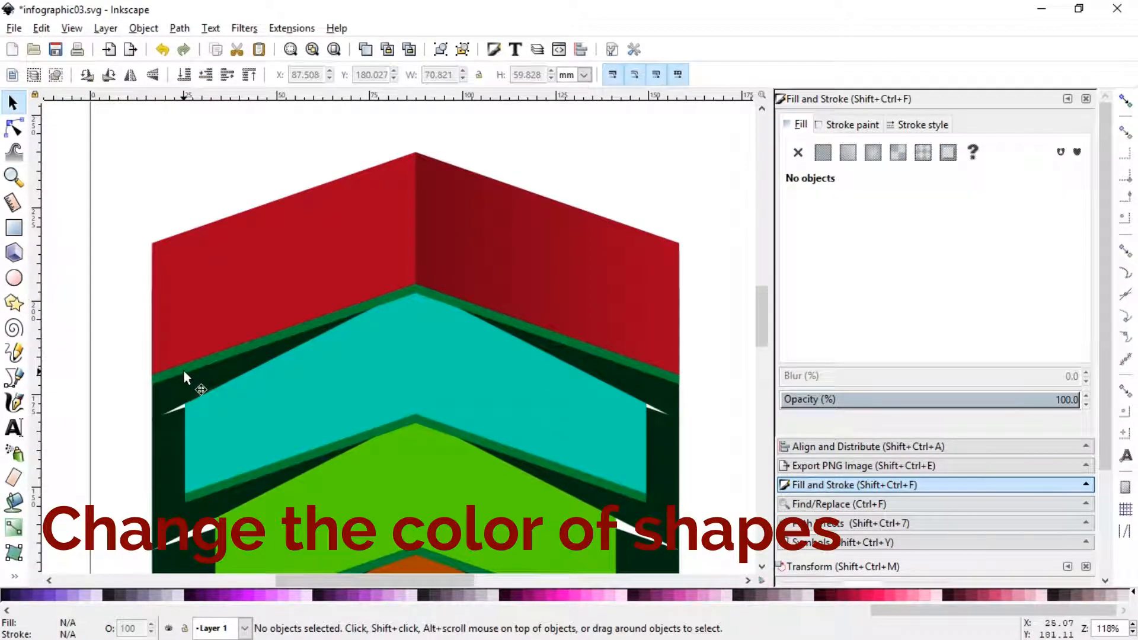
left_click(183, 370)
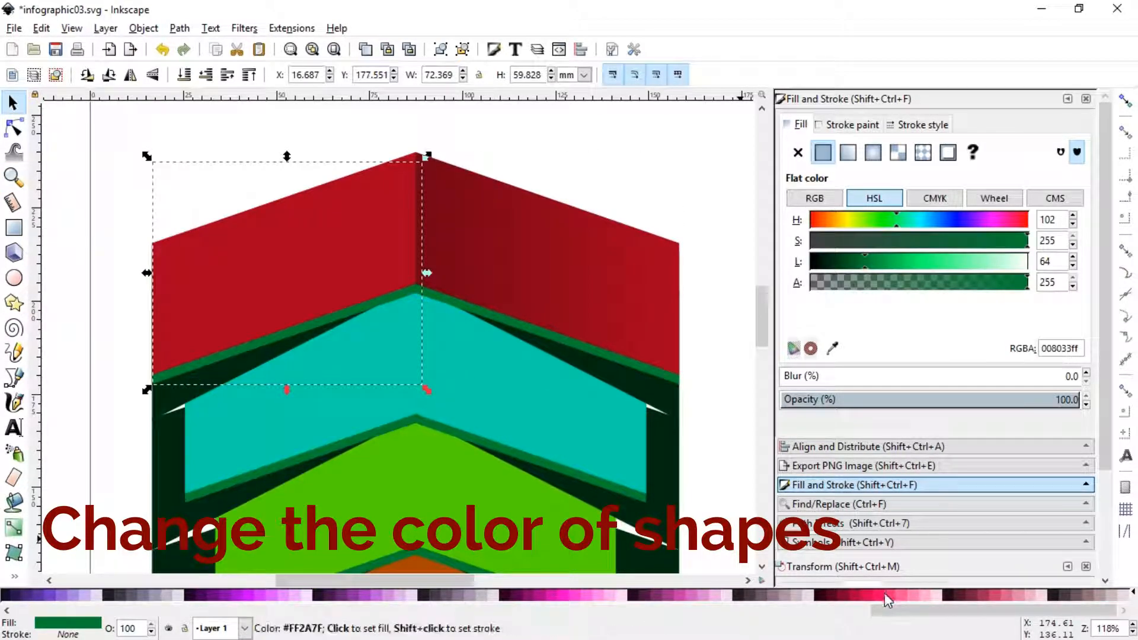
left_click(374, 257)
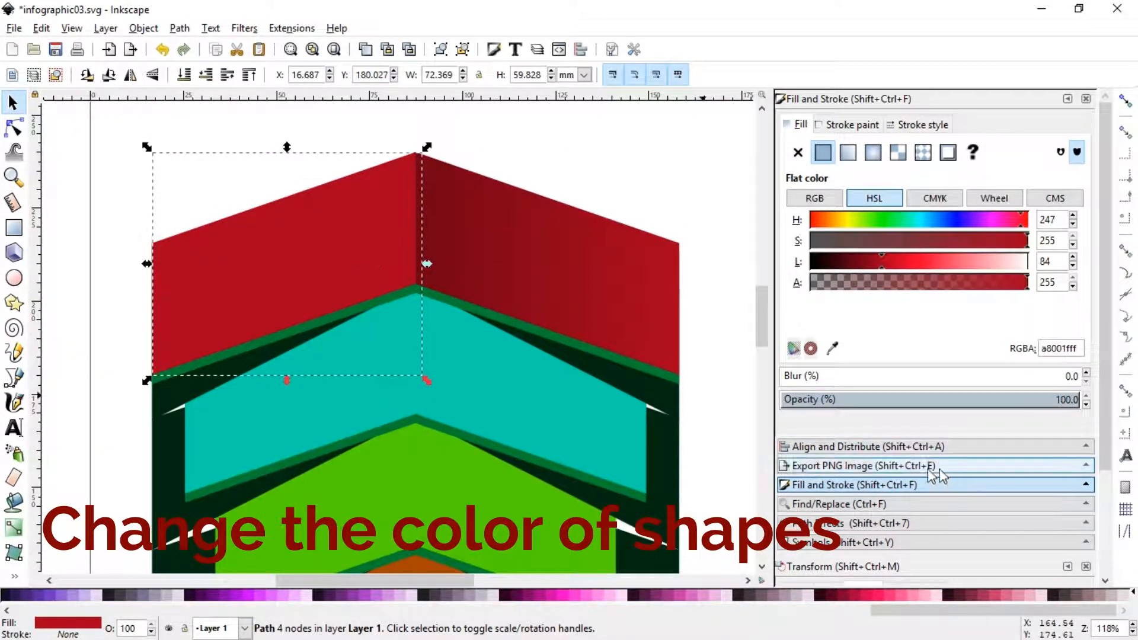
key("ctrl+c")
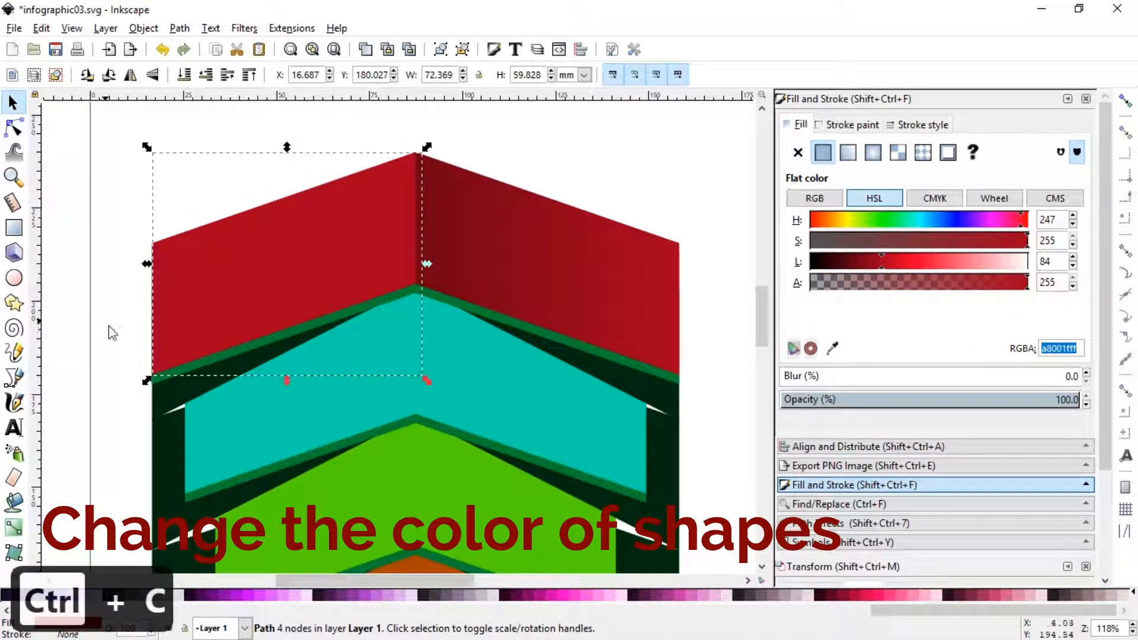
left_click(107, 330)
left_click(174, 373)
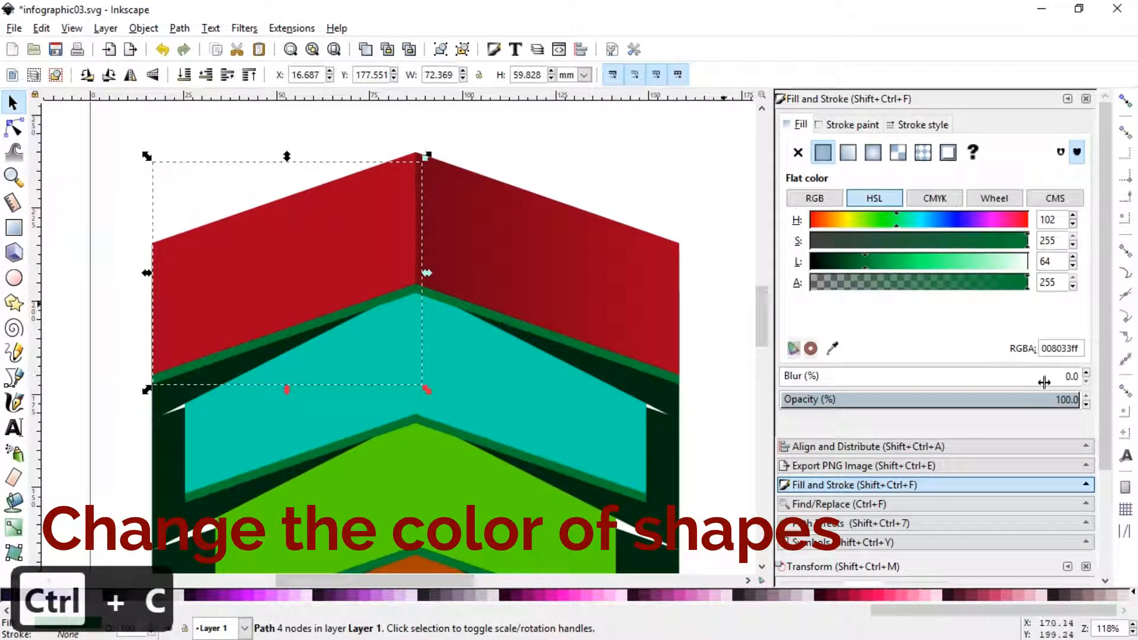
key("Escape")
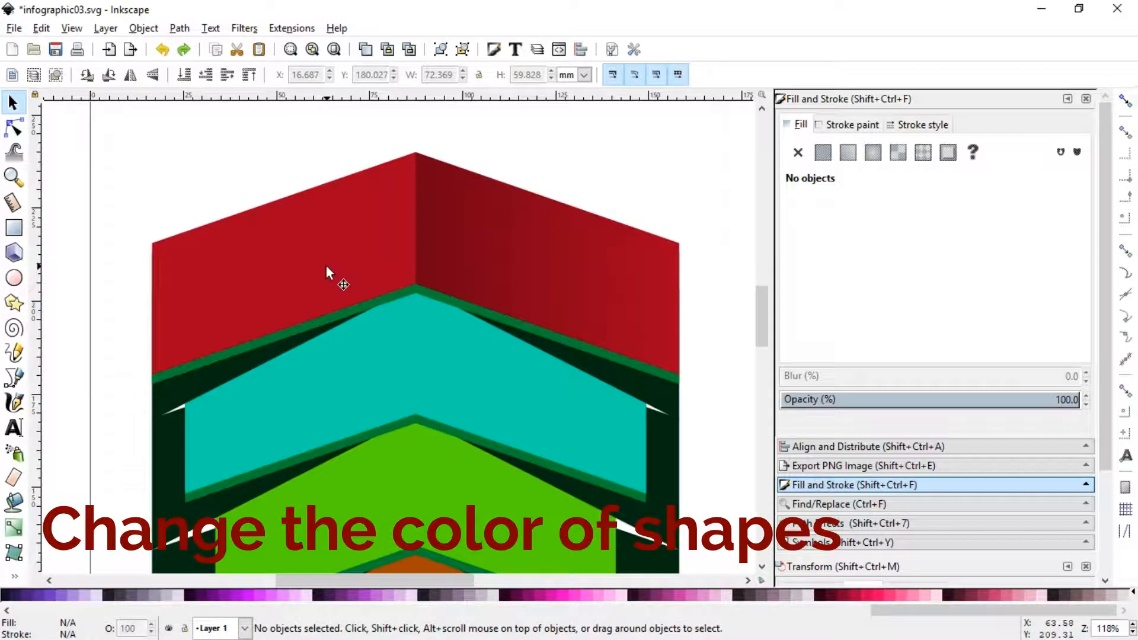
Save the document and give the top chevron's left green edge strip the left face's red a8001fff, darkened to lightness 64.
key("ctrl+s")
left_click(304, 292)
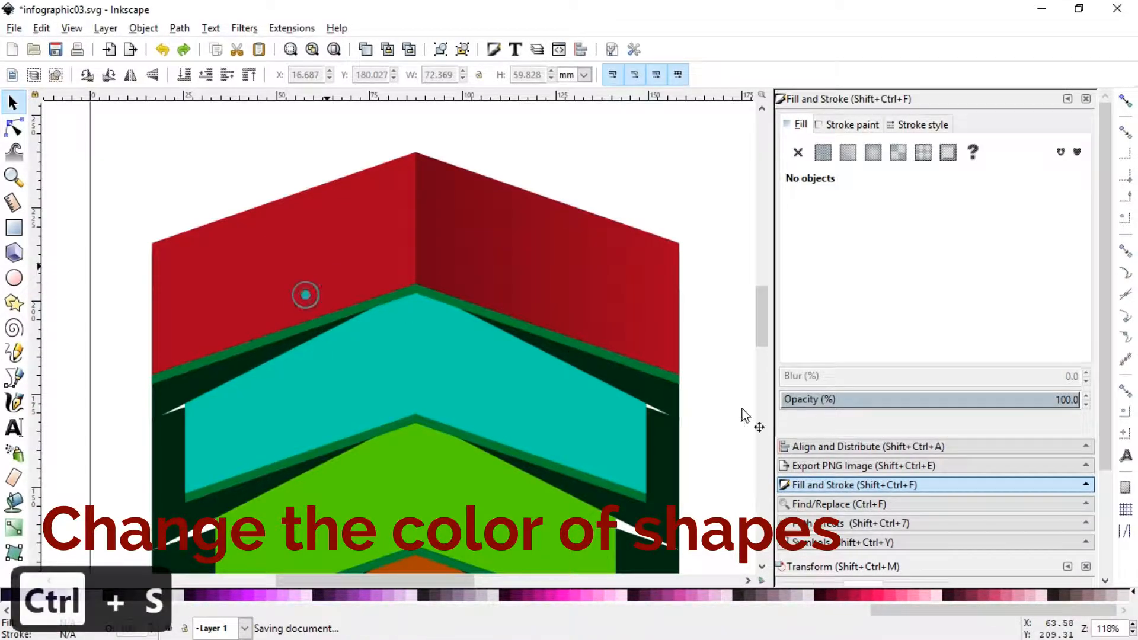
key("ctrl+c")
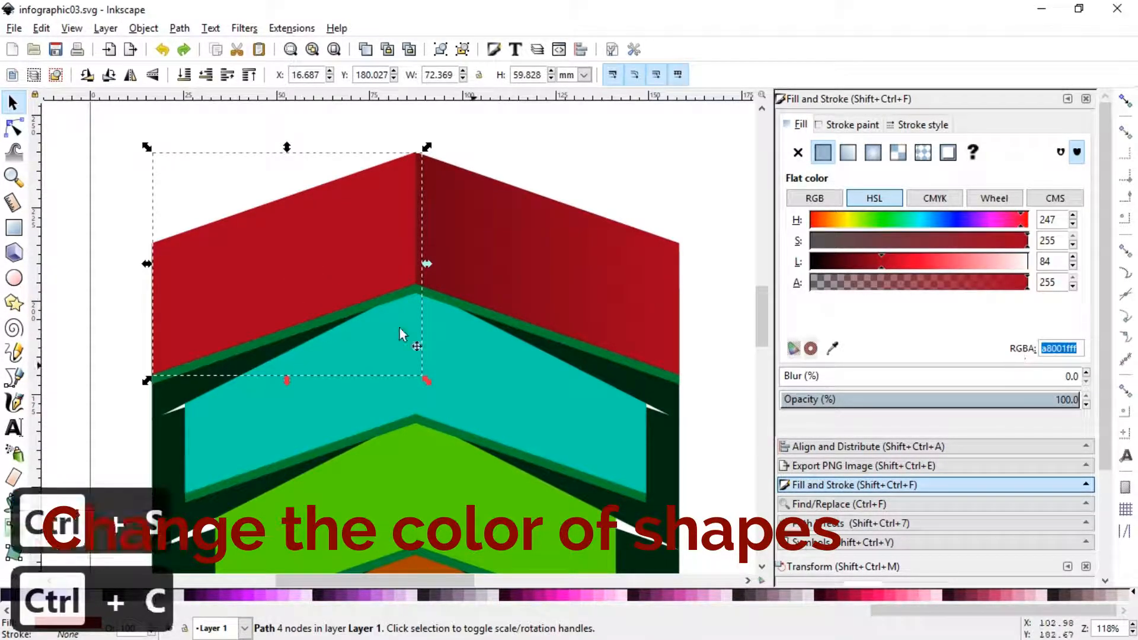
left_click(303, 339)
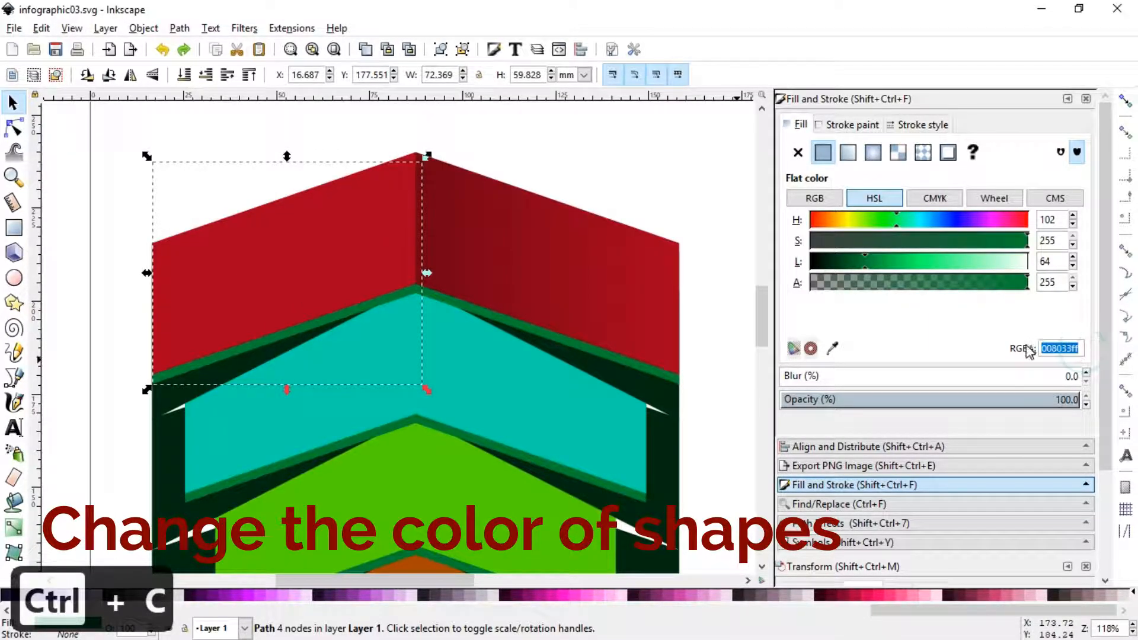
key("ctrl+v")
left_click_drag(873, 264, 866, 263)
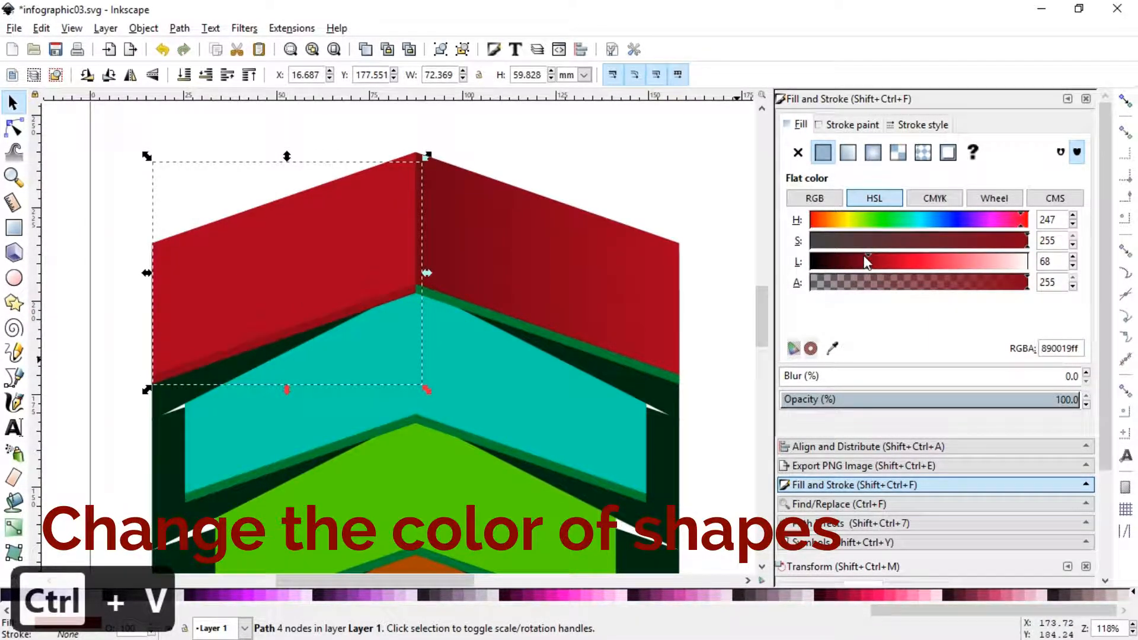
left_click(865, 256)
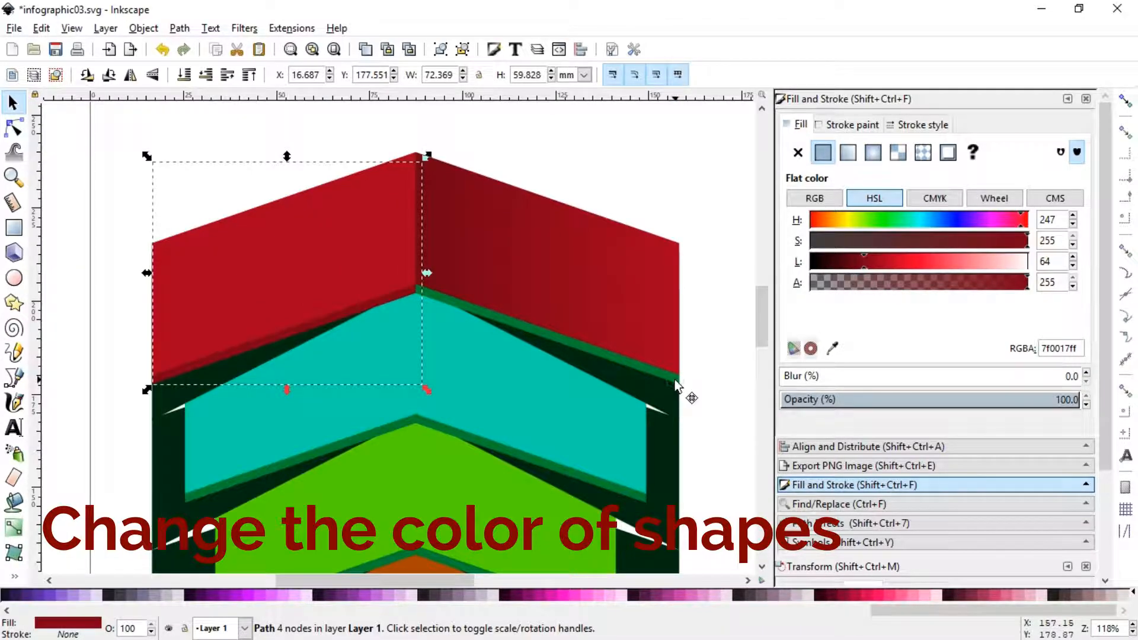
Apply the copied red to the top chevron's right green edge strip and darken it to lightness 38.
left_click(674, 373)
left_click(630, 364)
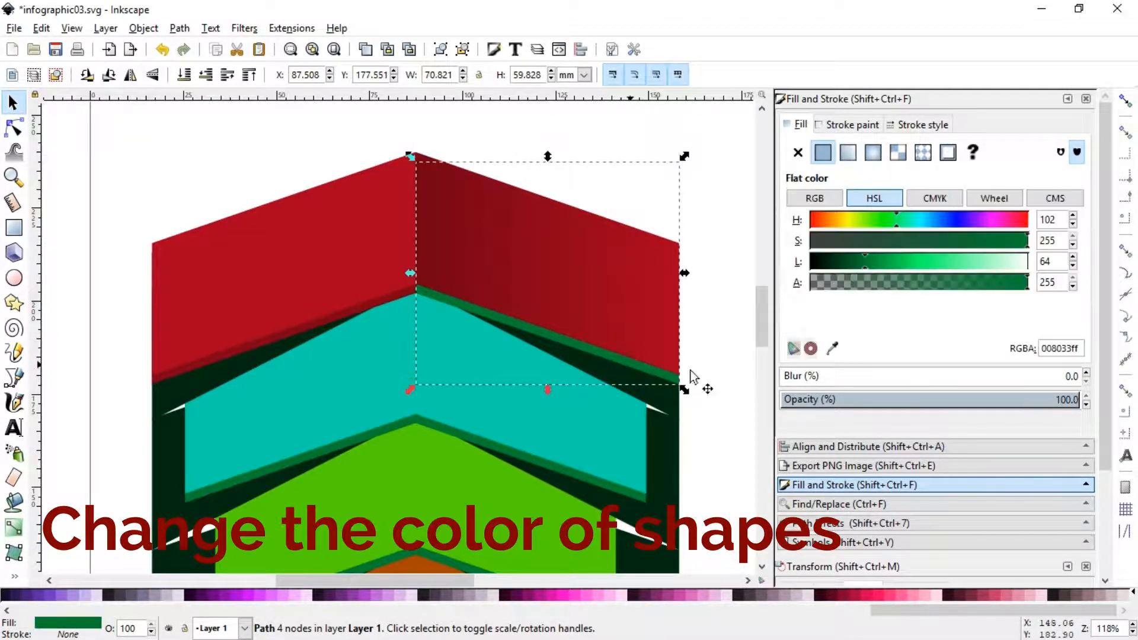
double_click(1063, 348)
key("ctrl+v")
left_click_drag(862, 261, 844, 260)
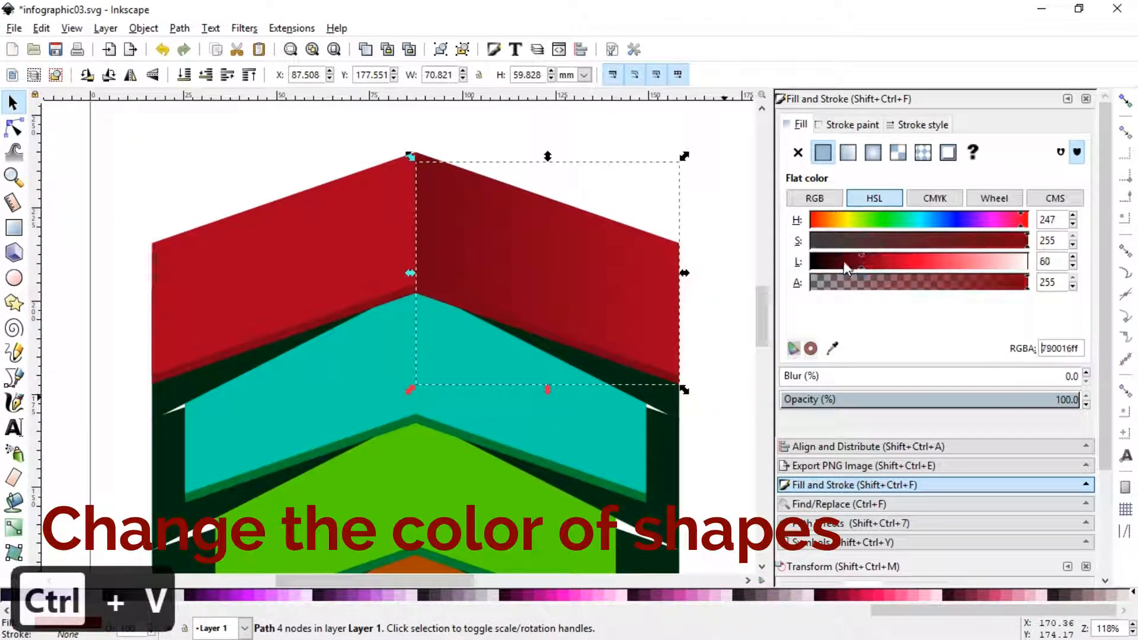
left_click(737, 356)
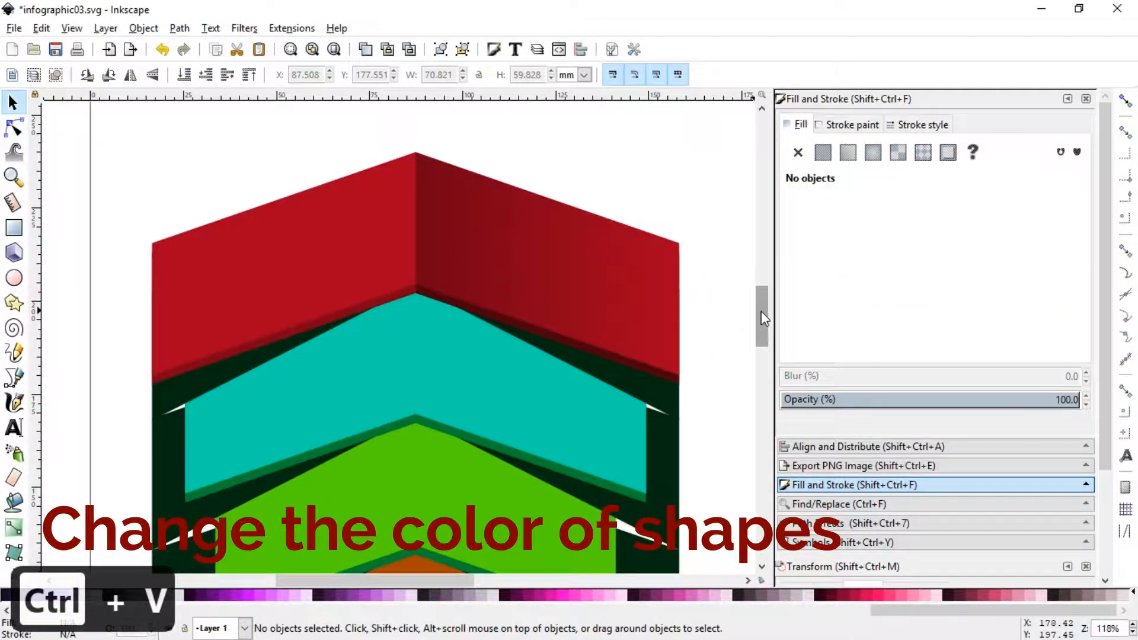
Fill both teal faces of the second chevron with dark blue.
scroll(764, 318, "down", 2)
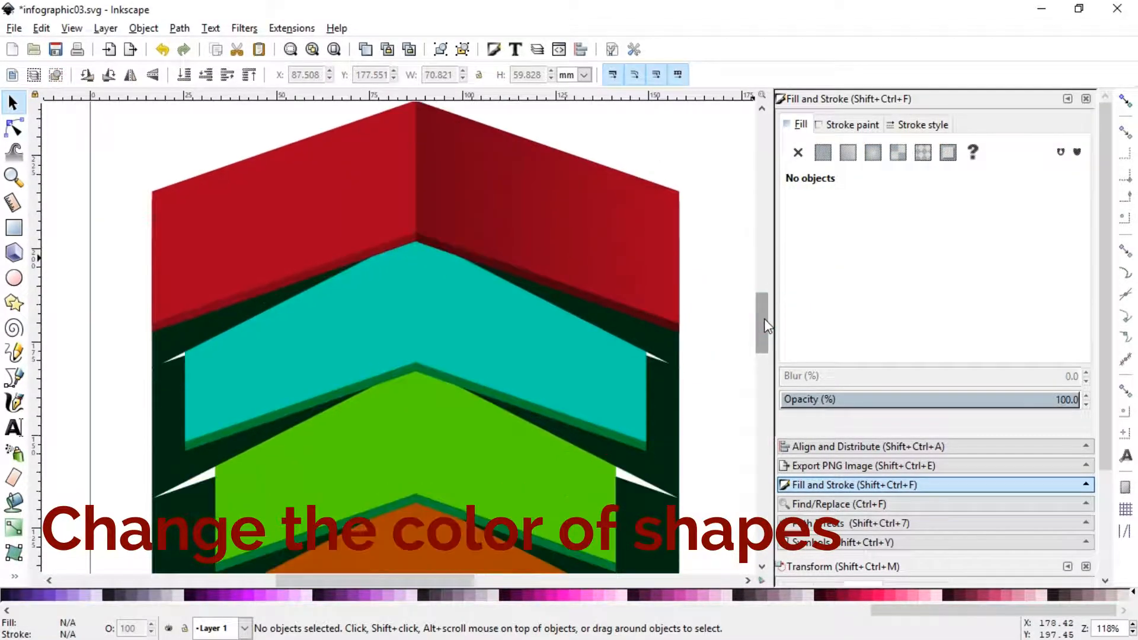
left_click(553, 339)
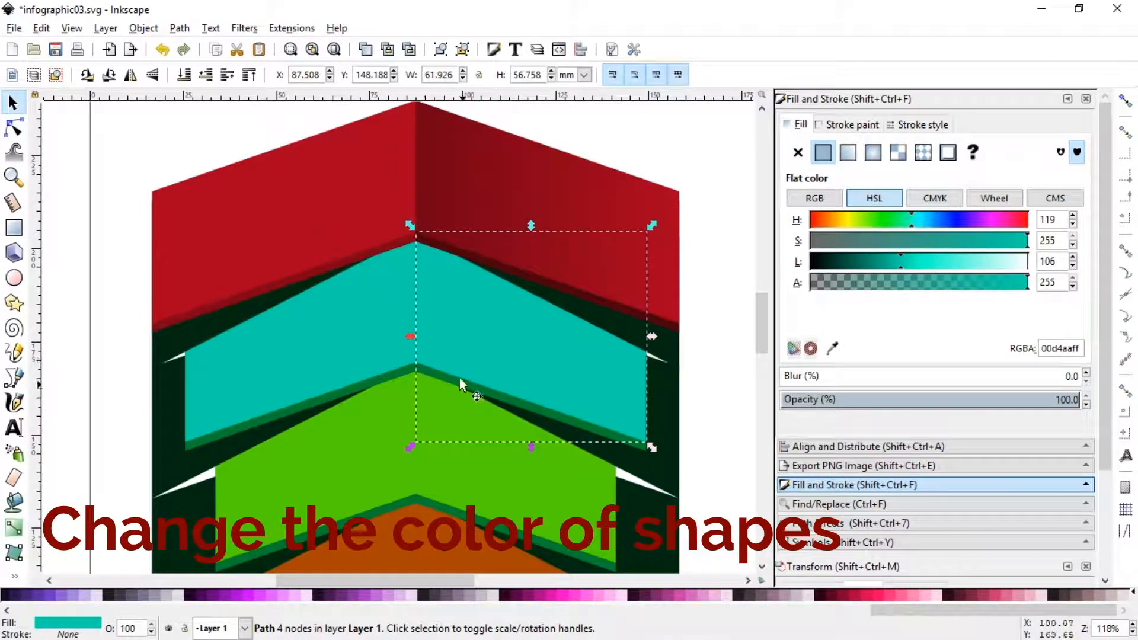
left_click(322, 328, "shift")
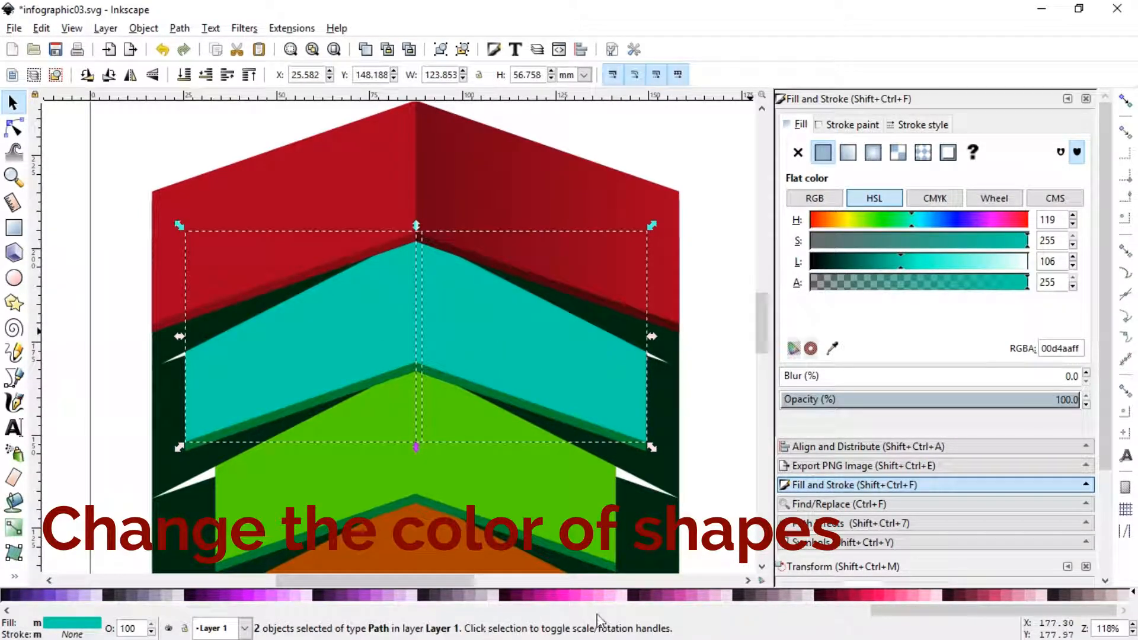
left_click_drag(939, 613, 635, 638)
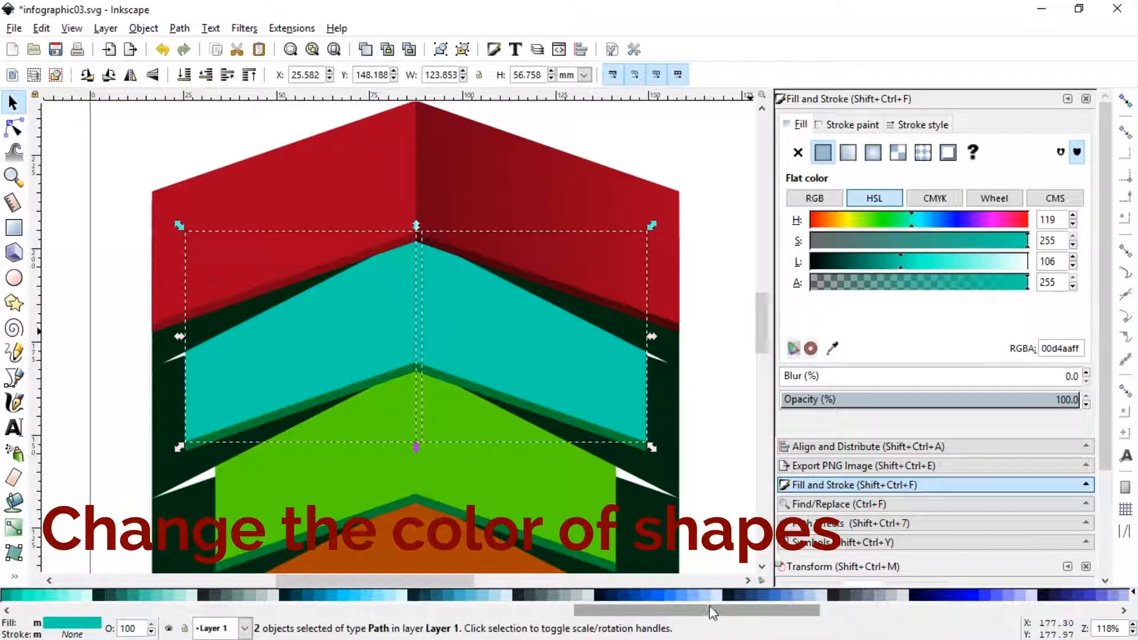
left_click(630, 595)
left_click(624, 603)
key("Escape")
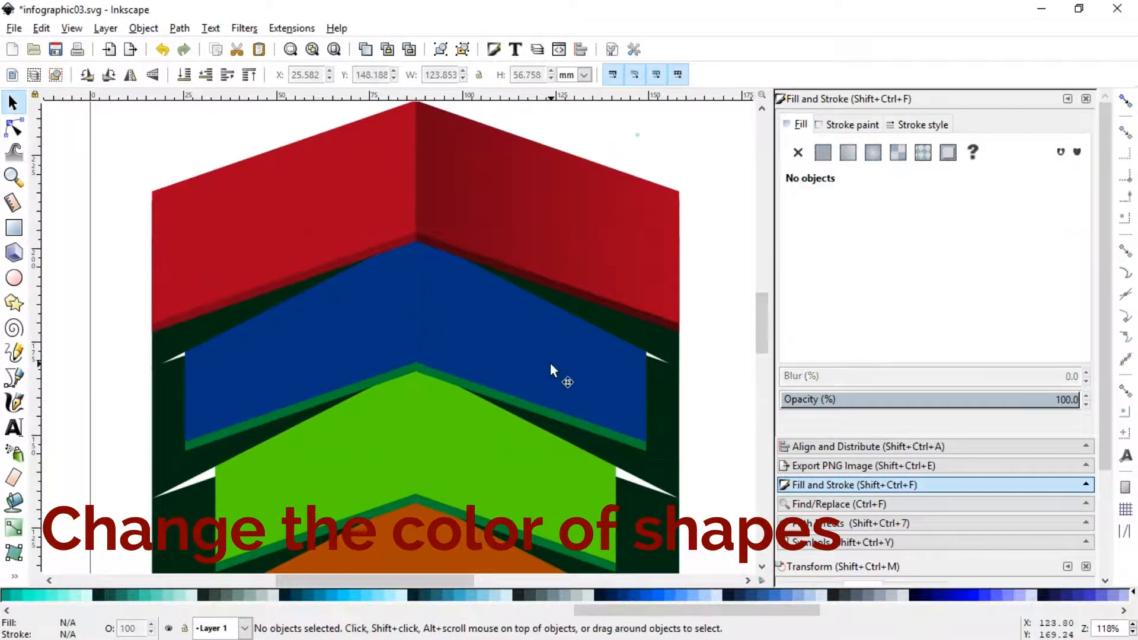
Darken the blue chevron's right face to lightness 41.
left_click(550, 363)
left_click_drag(856, 264, 844, 261)
left_click(697, 143)
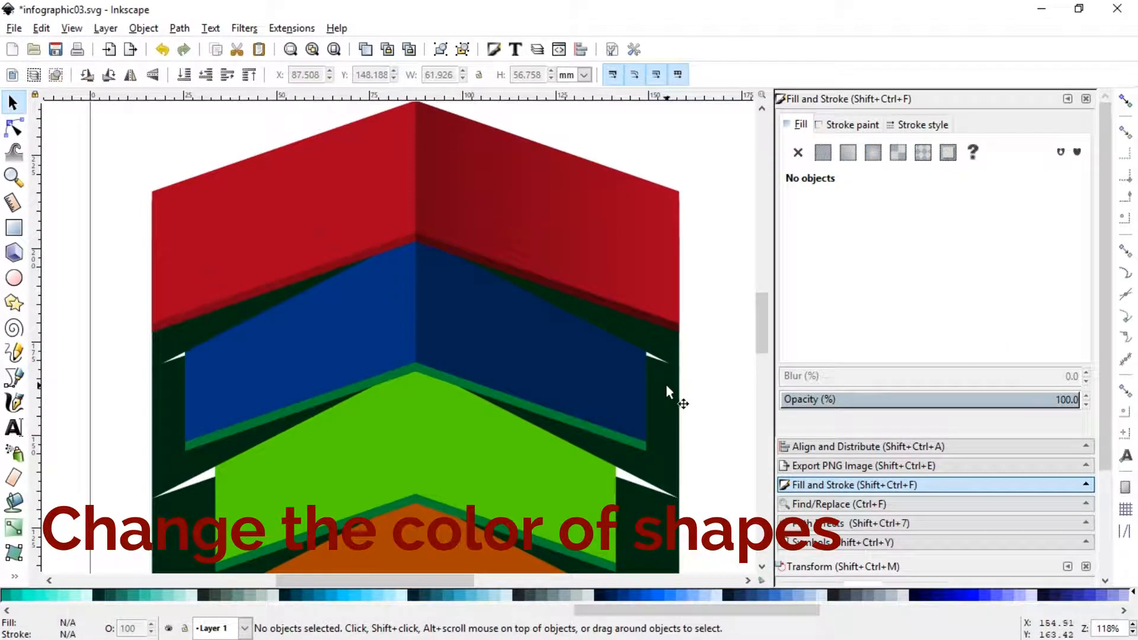
Fill both green edge strips under the blue chevron with #002255 and darken the right strip further.
left_click(342, 398)
left_click(604, 436, "shift")
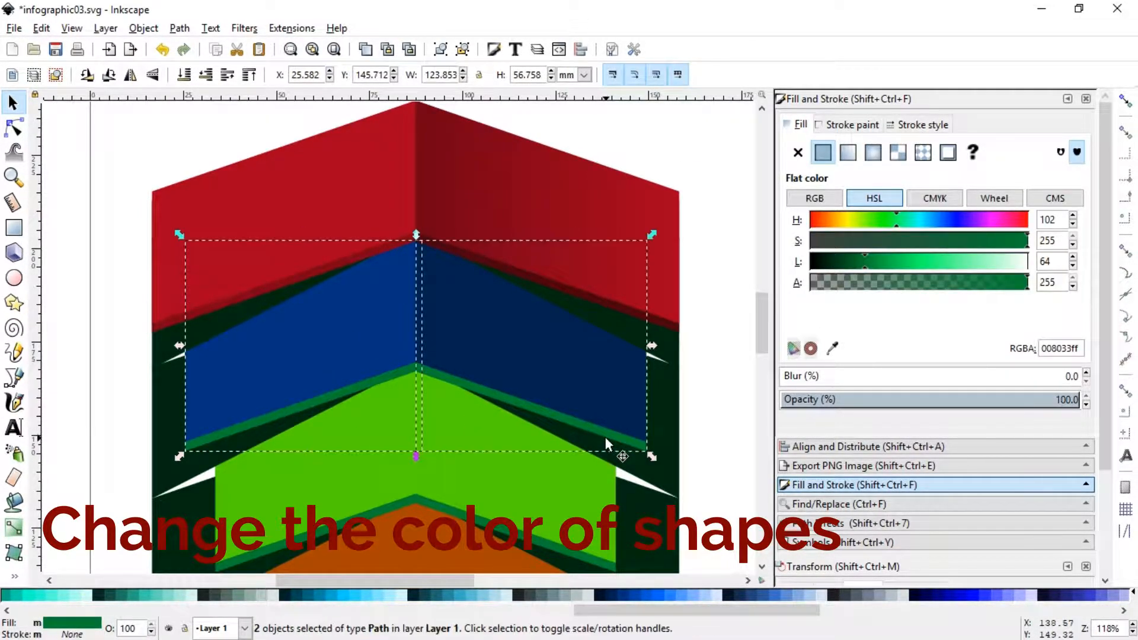
left_click(621, 602)
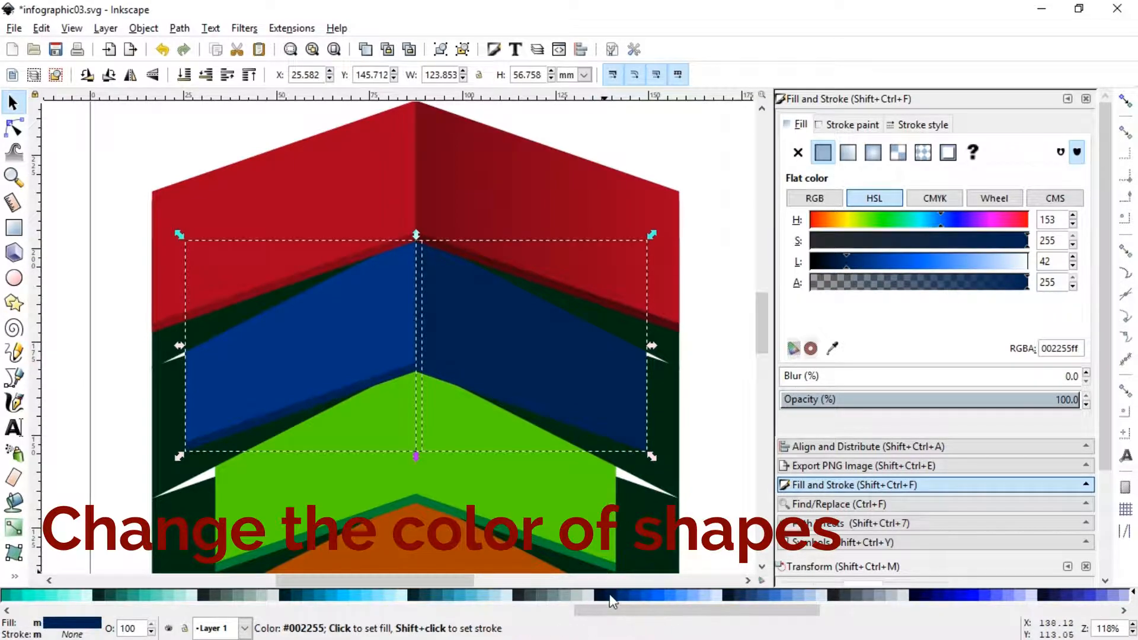
left_click(260, 133)
left_click(451, 383)
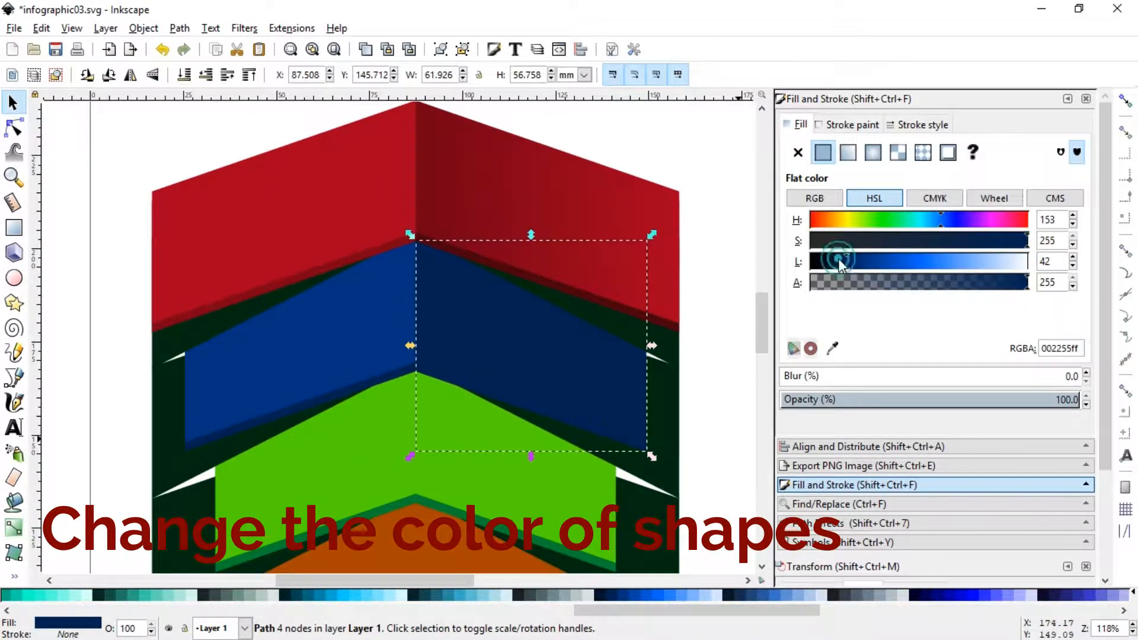
left_click_drag(839, 259, 829, 261)
left_click(721, 154)
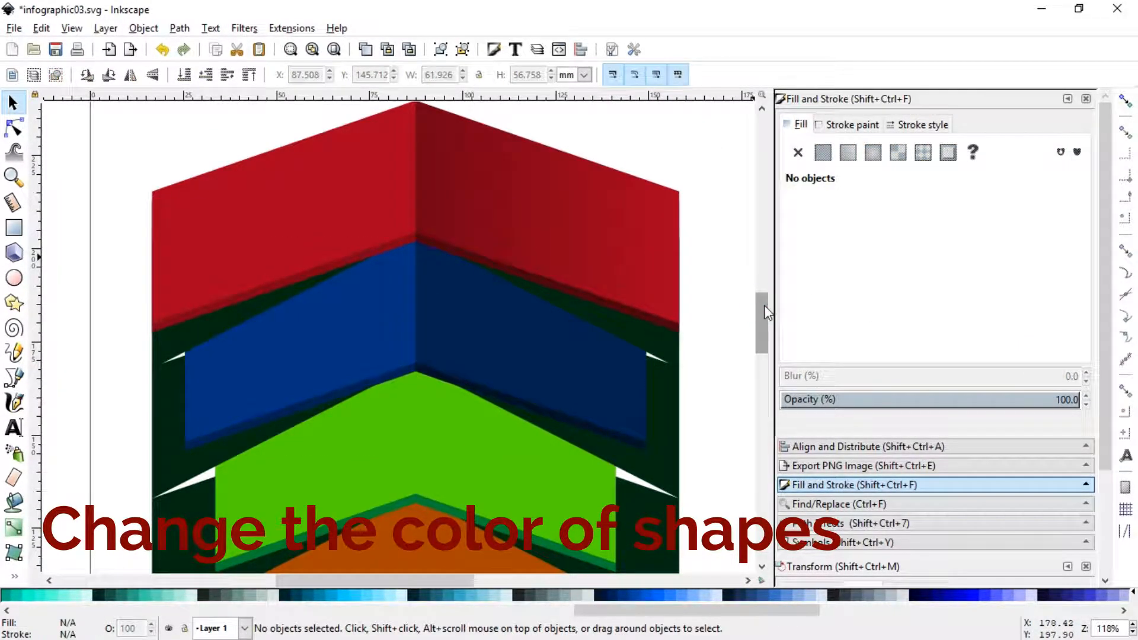
Fill both light green faces of the third chevron with the cooler green 00d455.
left_click_drag(763, 311, 770, 332)
left_click(603, 368)
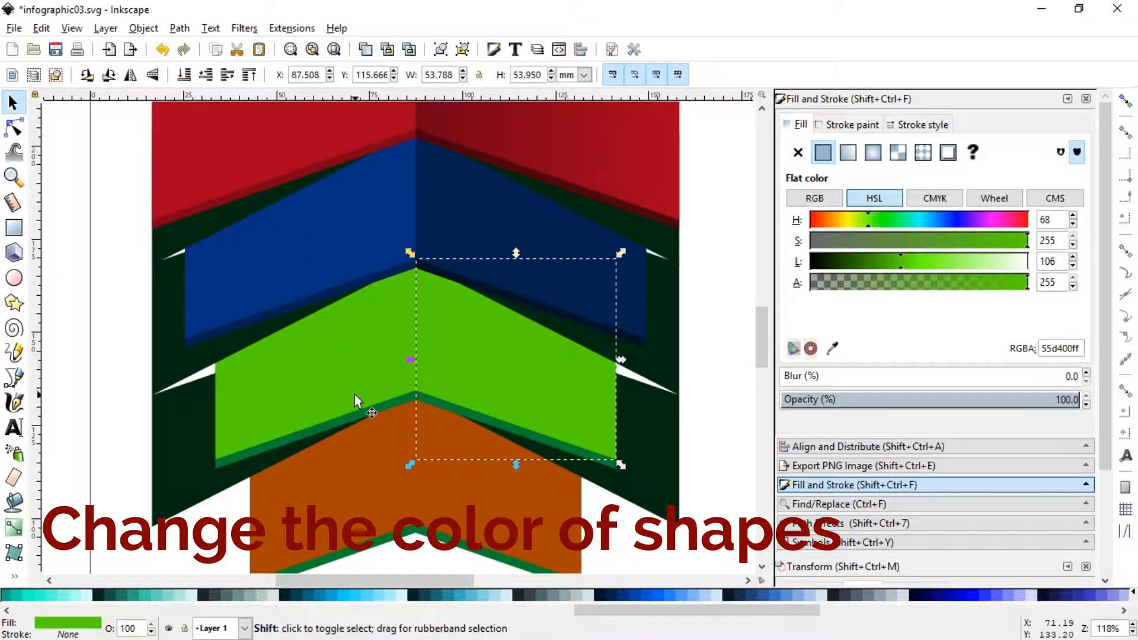
left_click(318, 372, "shift")
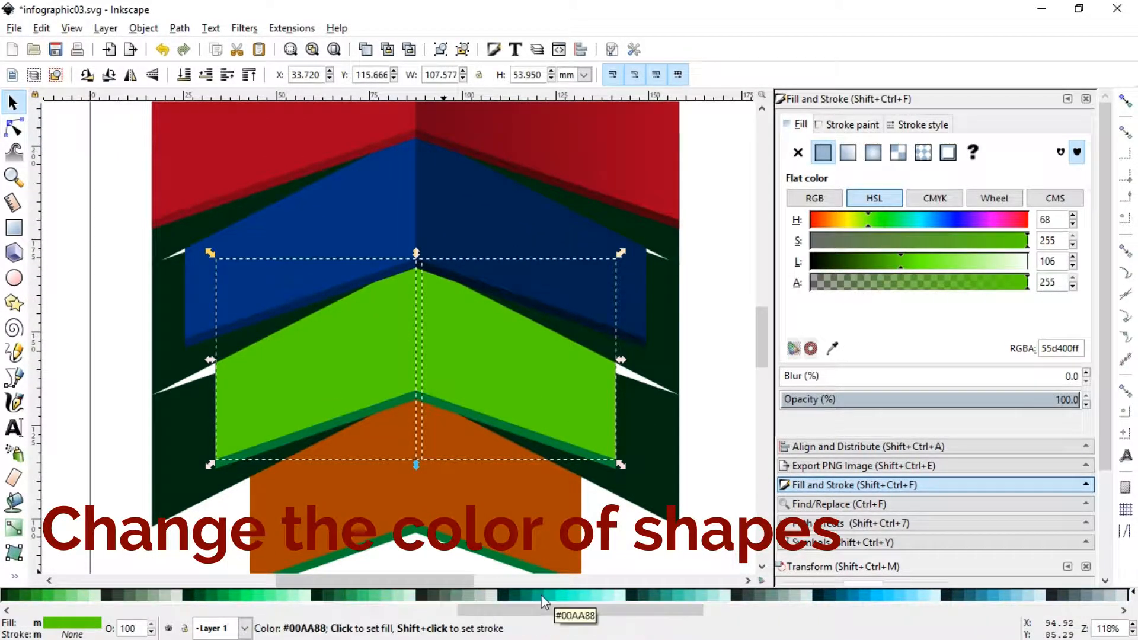
left_click(248, 594)
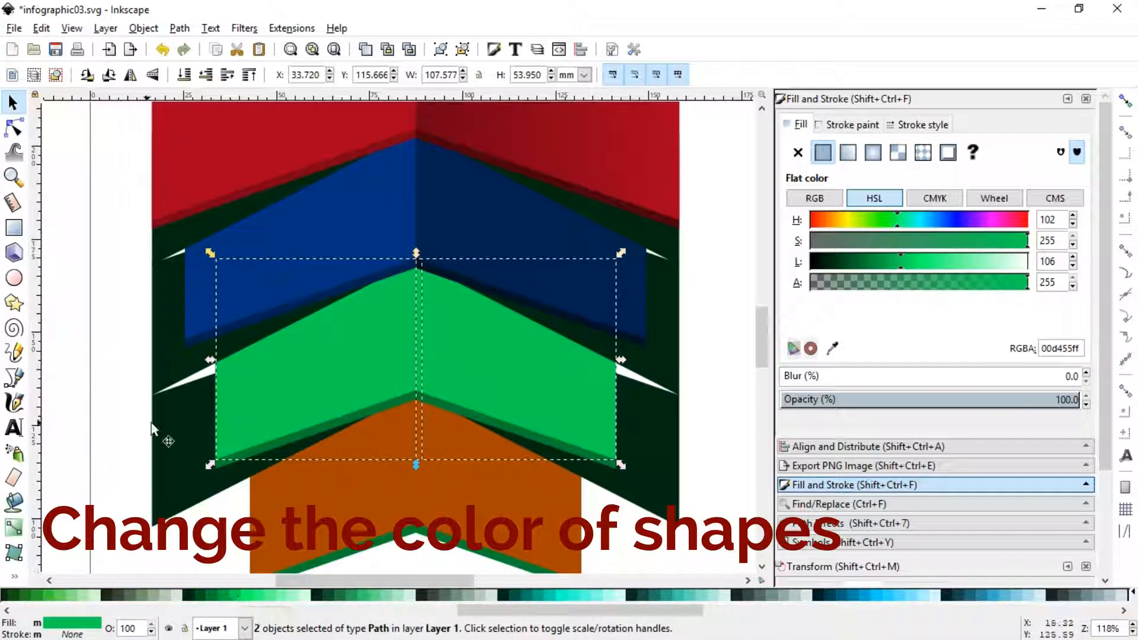
left_click(91, 291)
Darken the right edge strip beneath the green chevron by lowering its lightness.
left_click(595, 460)
left_click_drag(848, 261, 839, 260)
left_click(112, 291)
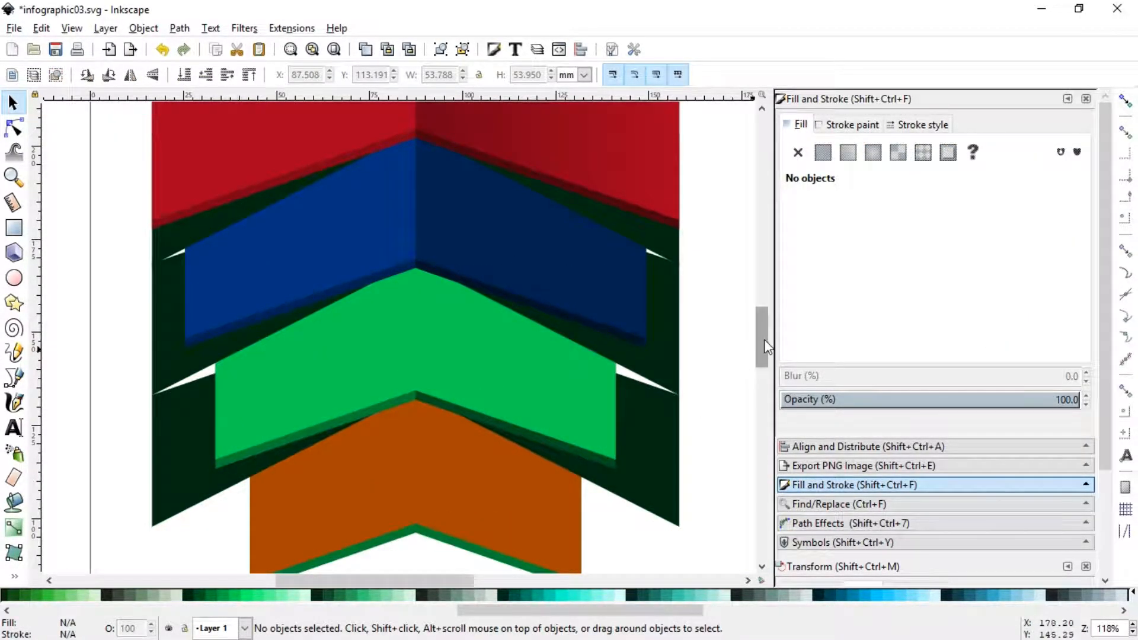
Fill both orange faces of the bottom chevron with golden yellow.
left_click_drag(764, 339, 763, 351)
left_click(483, 400)
left_click(351, 415, "shift")
left_click_drag(485, 611, 222, 611)
left_click(183, 596)
left_click(196, 522)
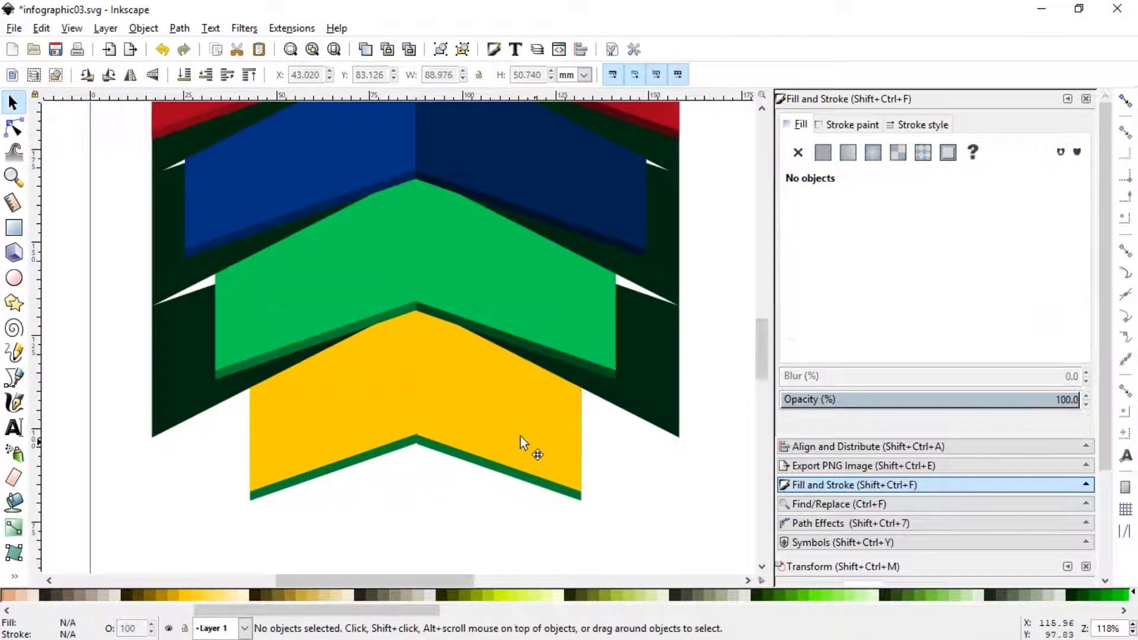
Shift the hue of the yellow chevron's right face toward orange.
left_click(520, 436)
left_click_drag(837, 220, 833, 219)
left_click(835, 220)
left_click(623, 476)
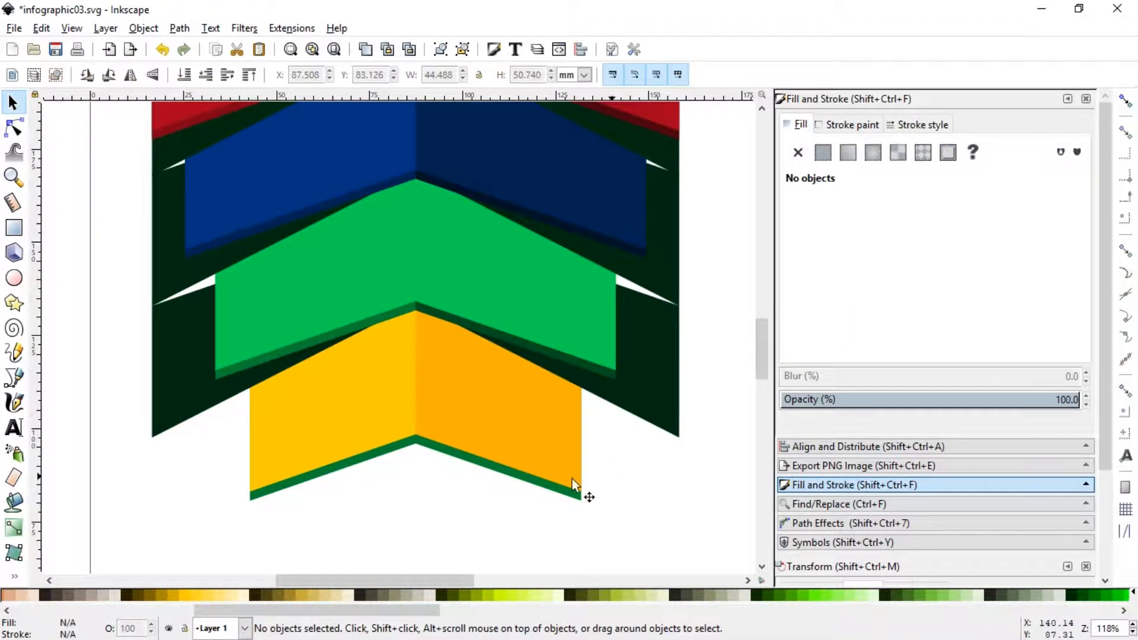
Fill the yellow chevron's two green edge strips with d4aa00 and shift their hue toward orange, more strongly on the right strip.
left_click(527, 478)
left_click(333, 473, "shift")
left_click(171, 594)
left_click(835, 219)
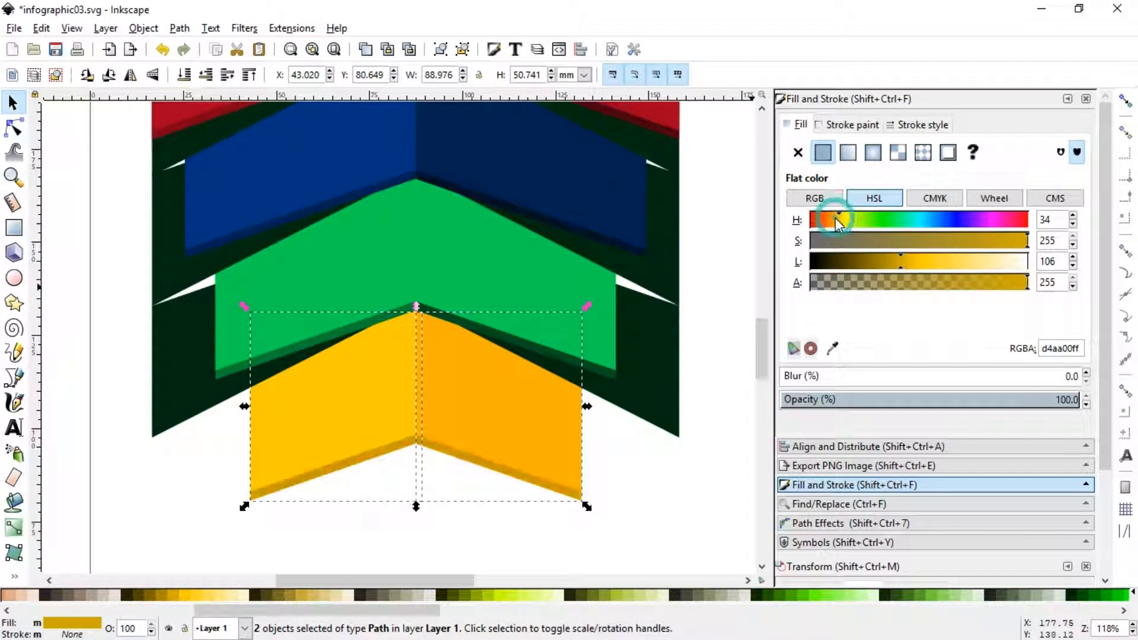
left_click(527, 483)
left_click(527, 483)
left_click(676, 498)
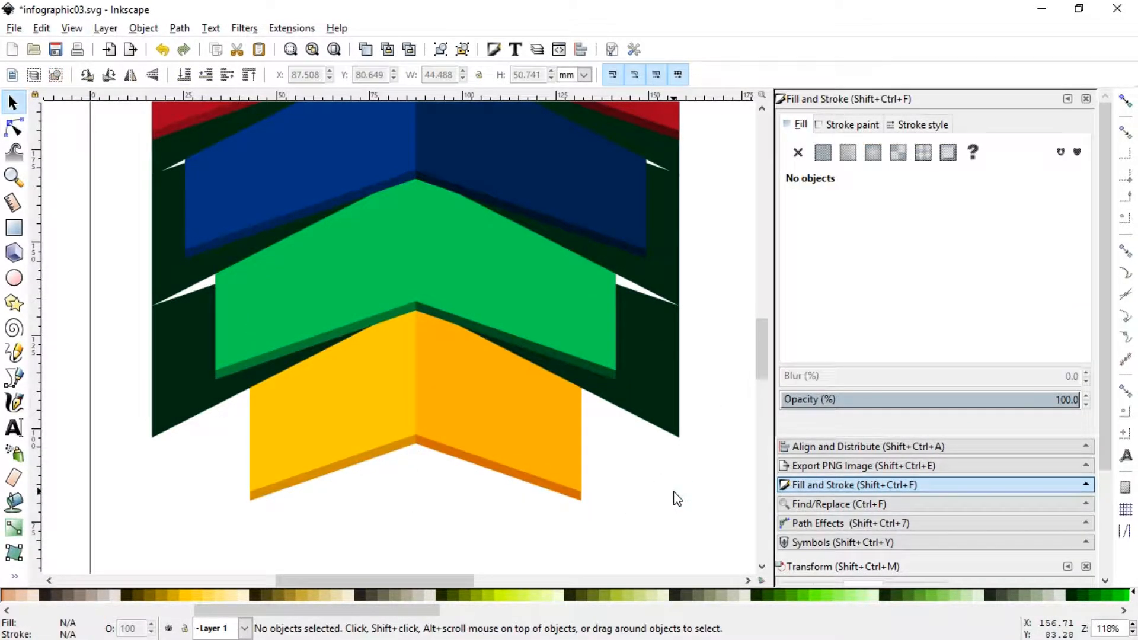
Save the document with the whole recolored chevron stack in view.
key("minus")
key("minus")
key("ctrl+s")
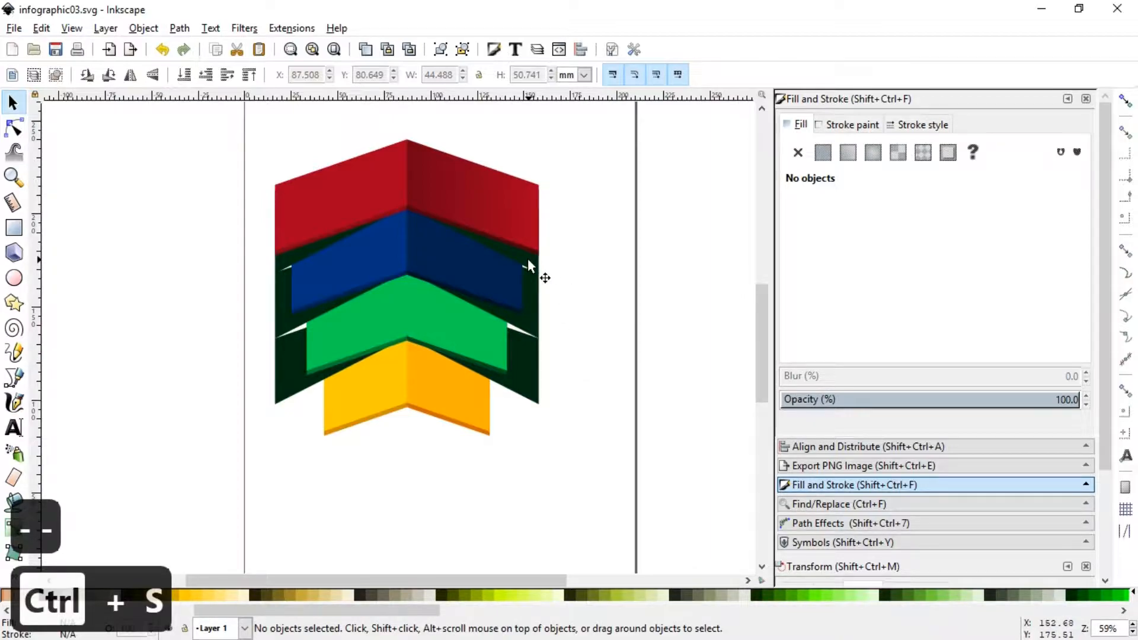
Fill the dark shadow shape behind the blue chevron with the blue right face's color 002152ff and lower its lightness to 22.
left_click(492, 278)
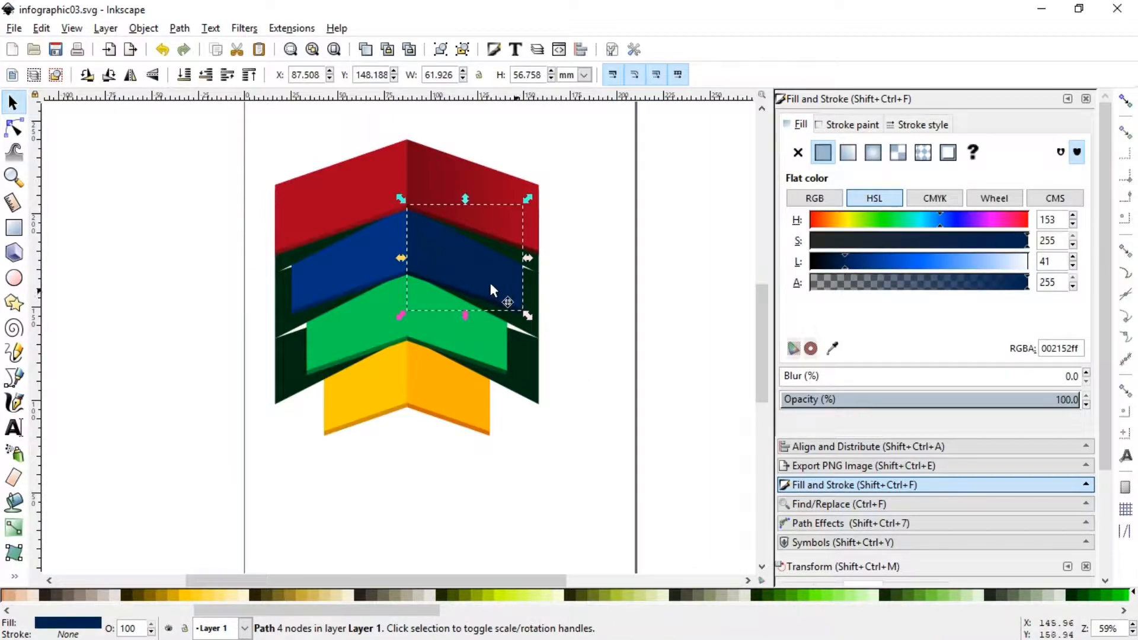
double_click(1067, 348)
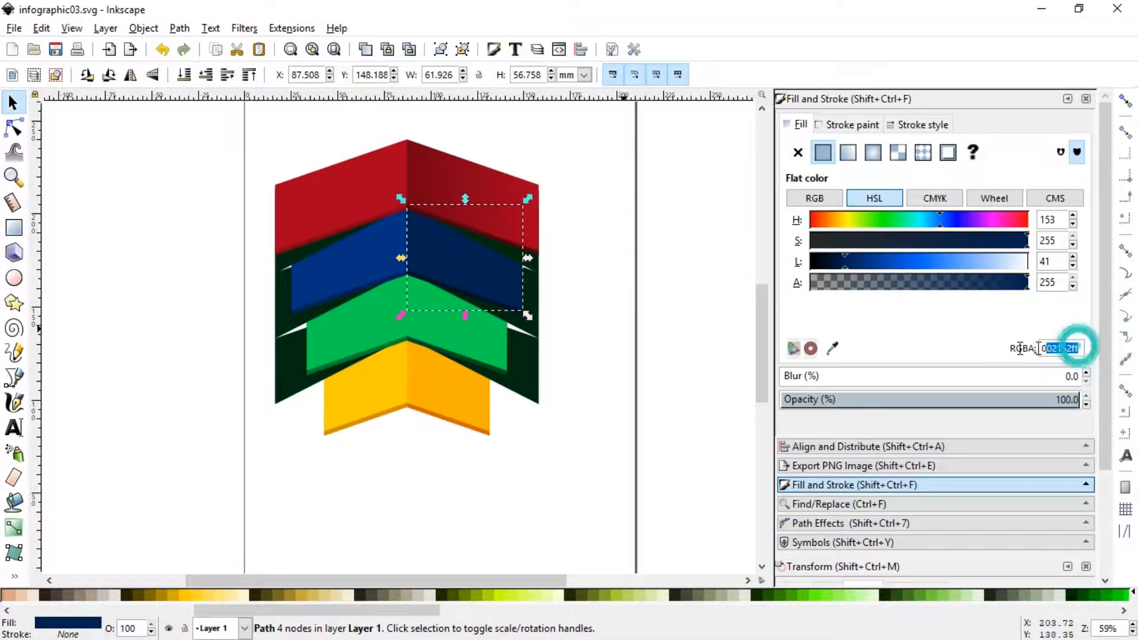
key("ctrl+c")
left_click(527, 252)
left_click(13, 178)
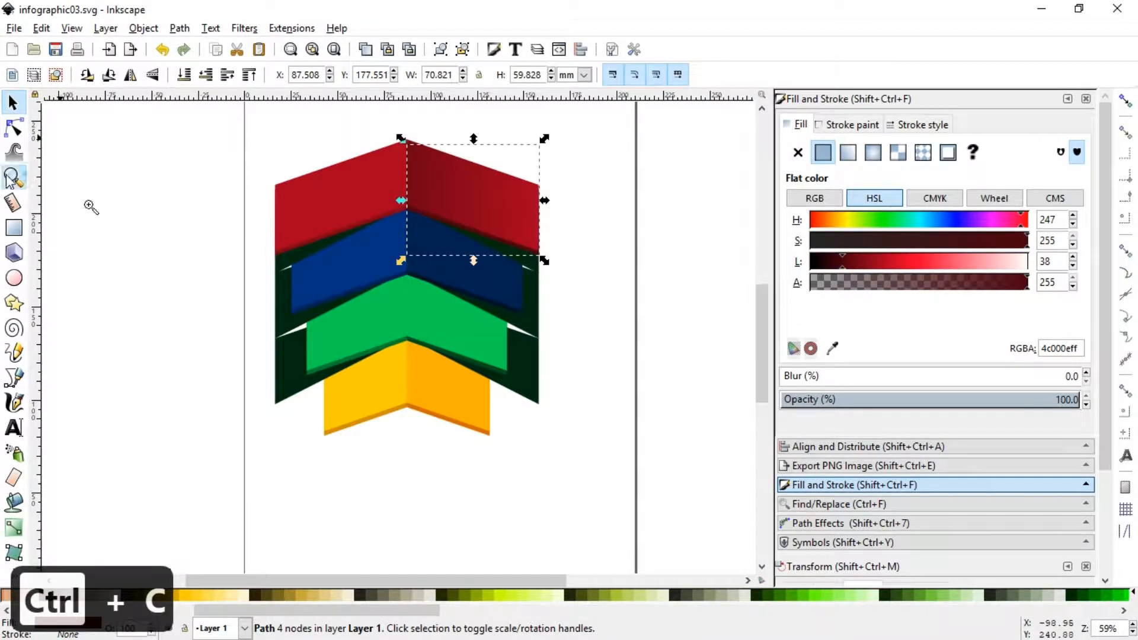
left_click_drag(249, 137, 549, 440)
left_click(13, 103)
key("Escape")
left_click(585, 289)
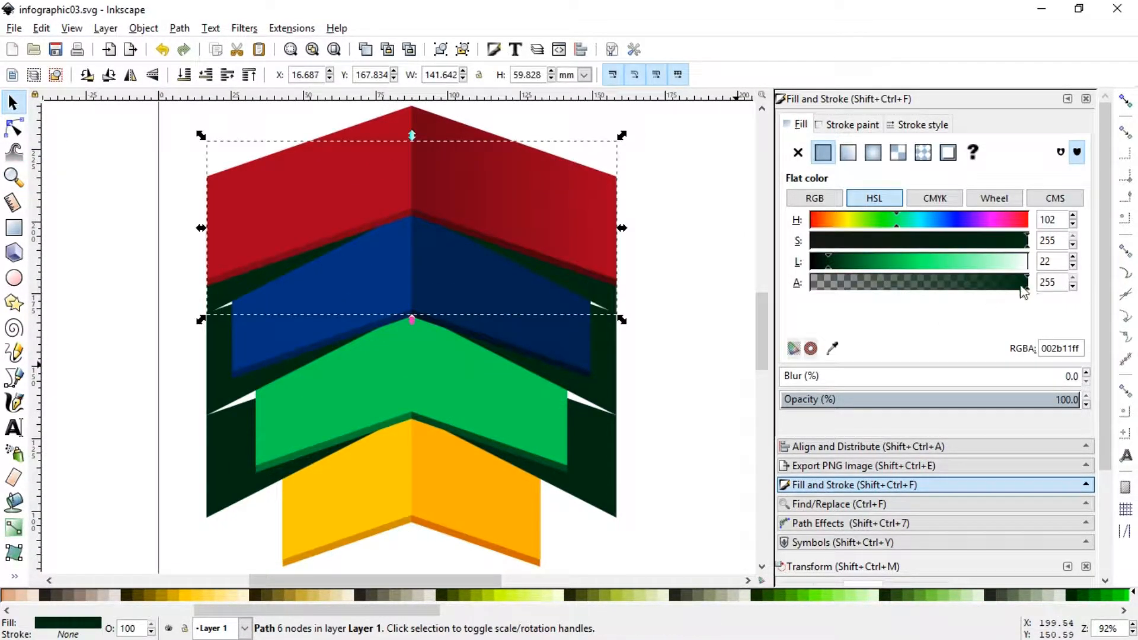
double_click(1083, 348)
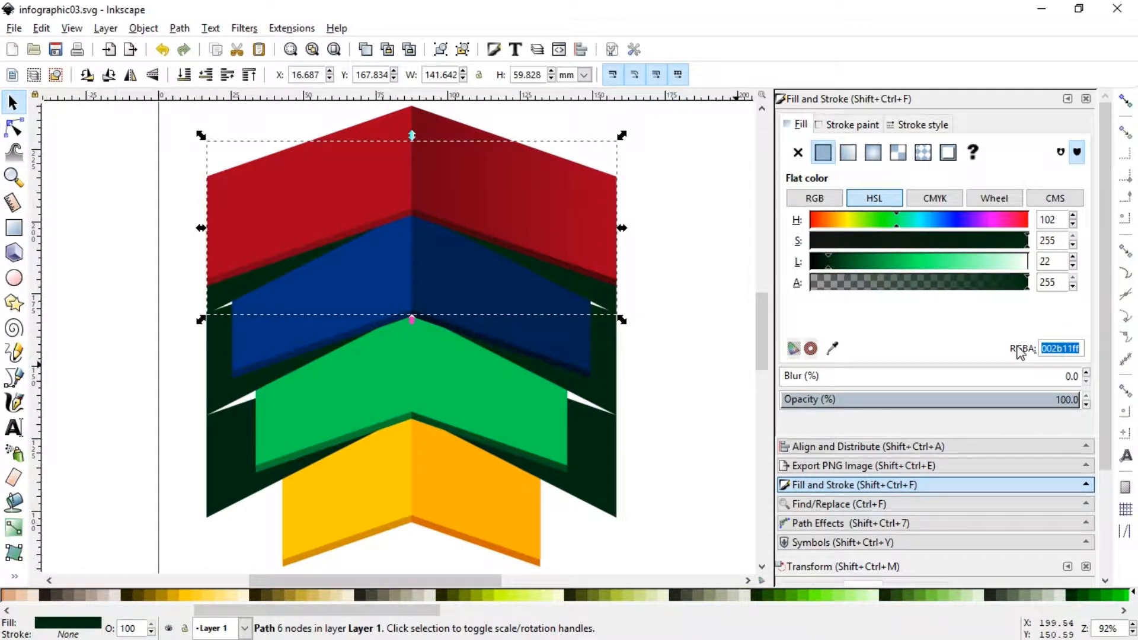
key("ctrl+v")
left_click(830, 260)
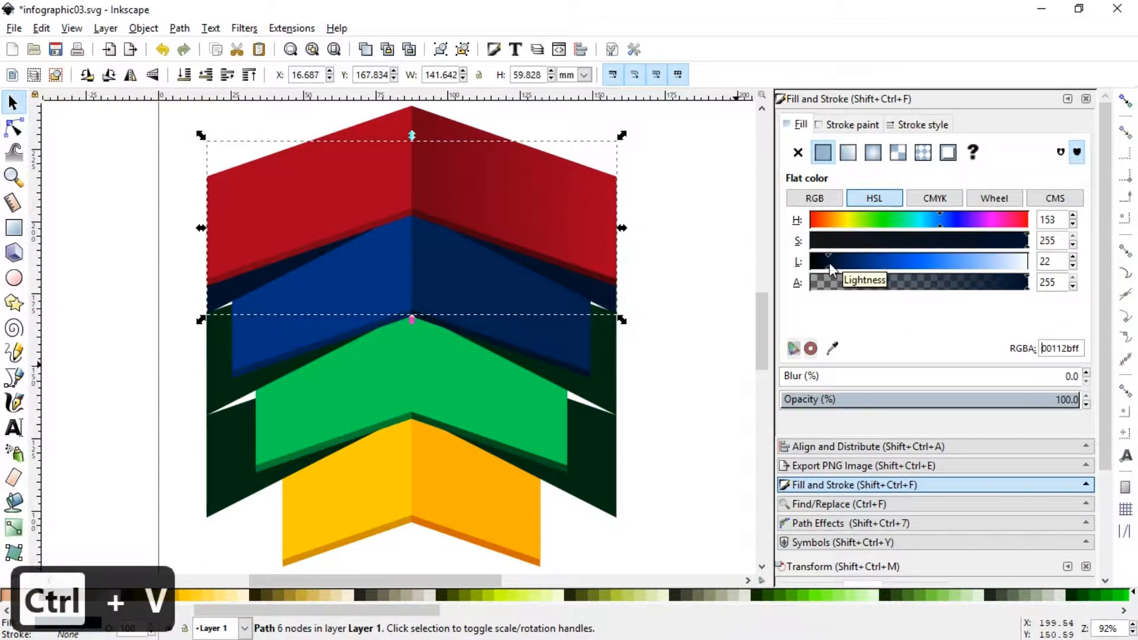
left_click(687, 357)
Fill the shadow shape behind the green chevron with the green face's color 00d455ff and darken it to a very dark green.
left_click(533, 406)
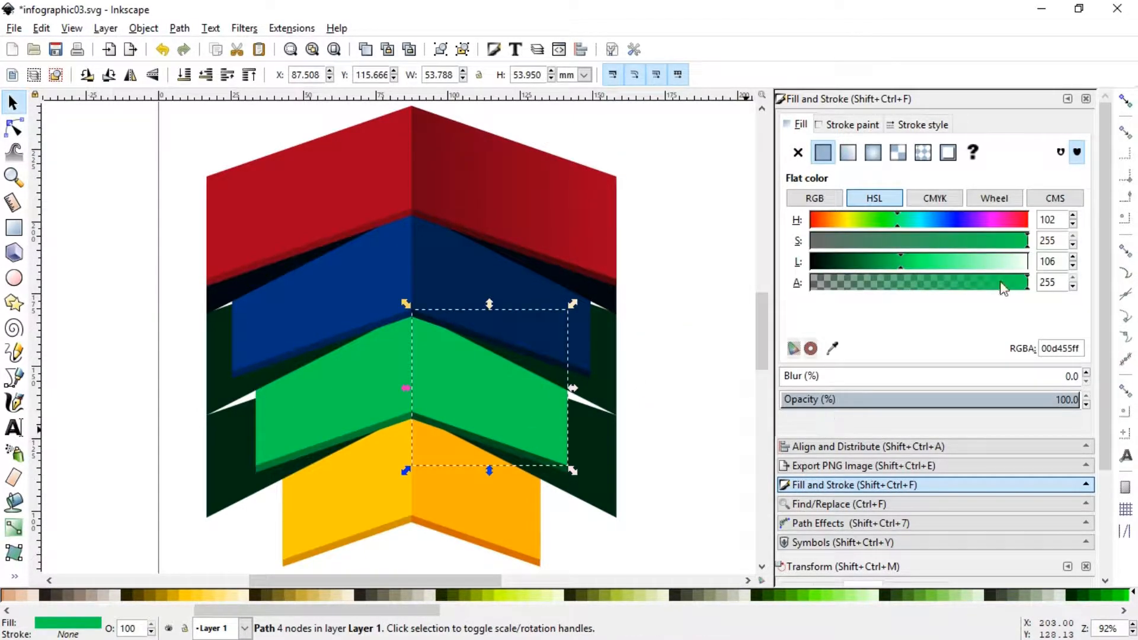
key("ctrl+c")
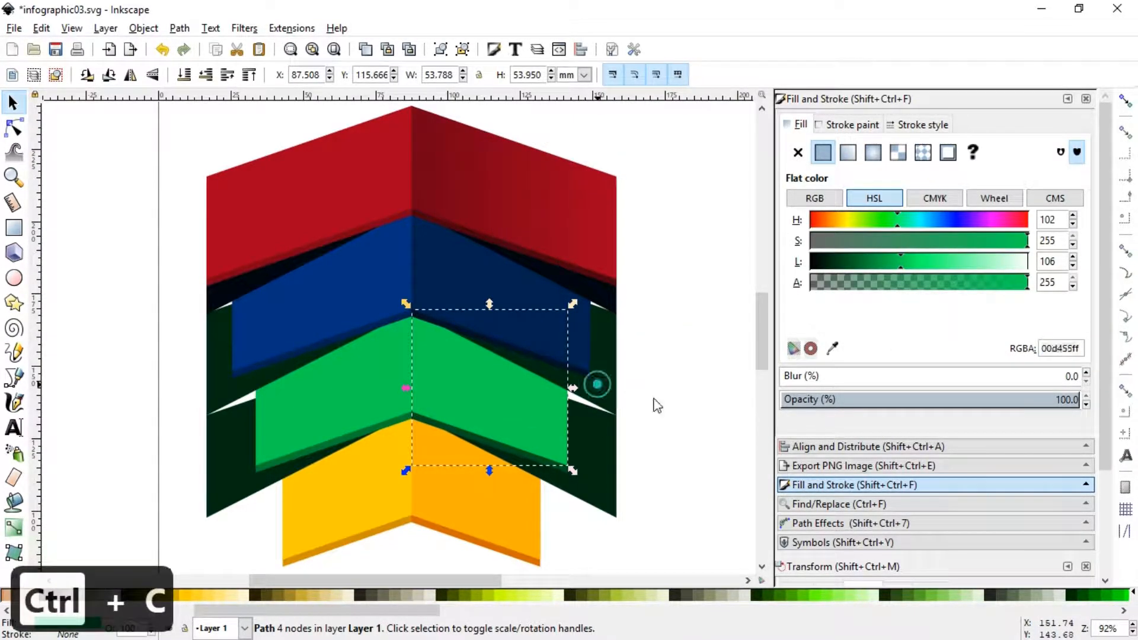
left_click(597, 384)
key("ctrl+v")
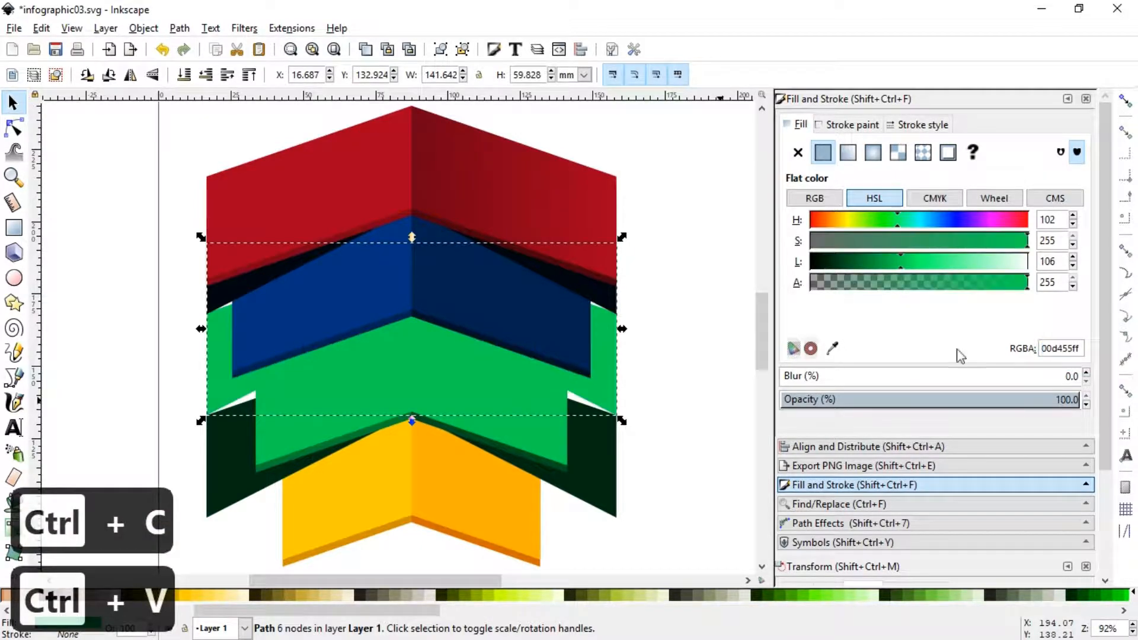
left_click_drag(890, 266, 849, 265)
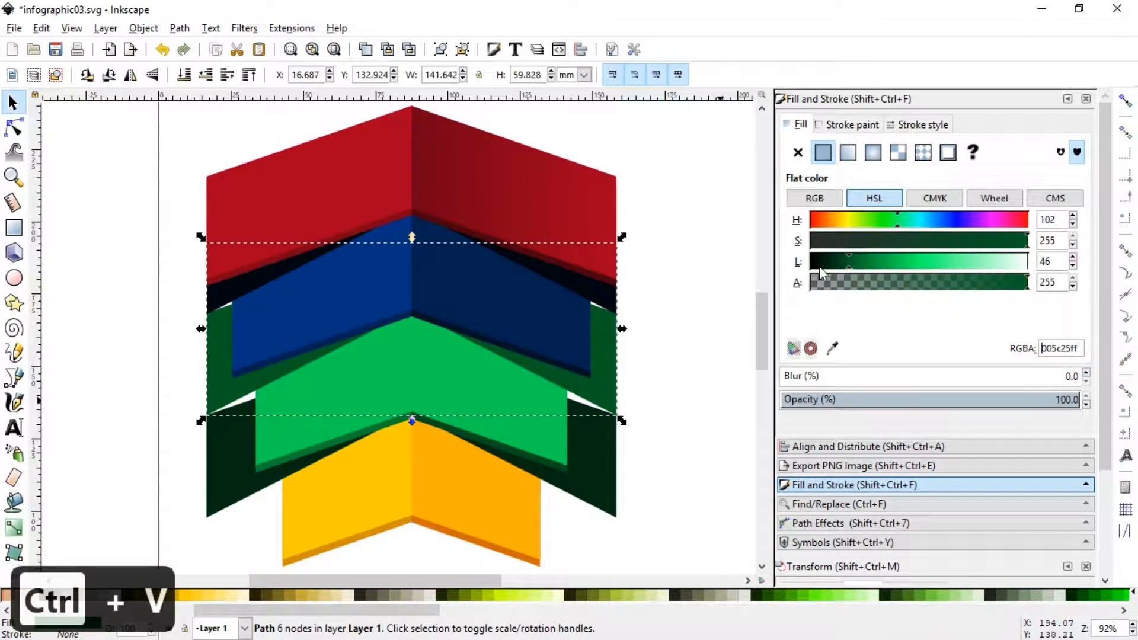
left_click(829, 265)
left_click(684, 449)
Fill the shadow shape behind the yellow chevron with ffb000ff, shift its hue to 24 and lower its lightness to 49.
left_click(450, 501)
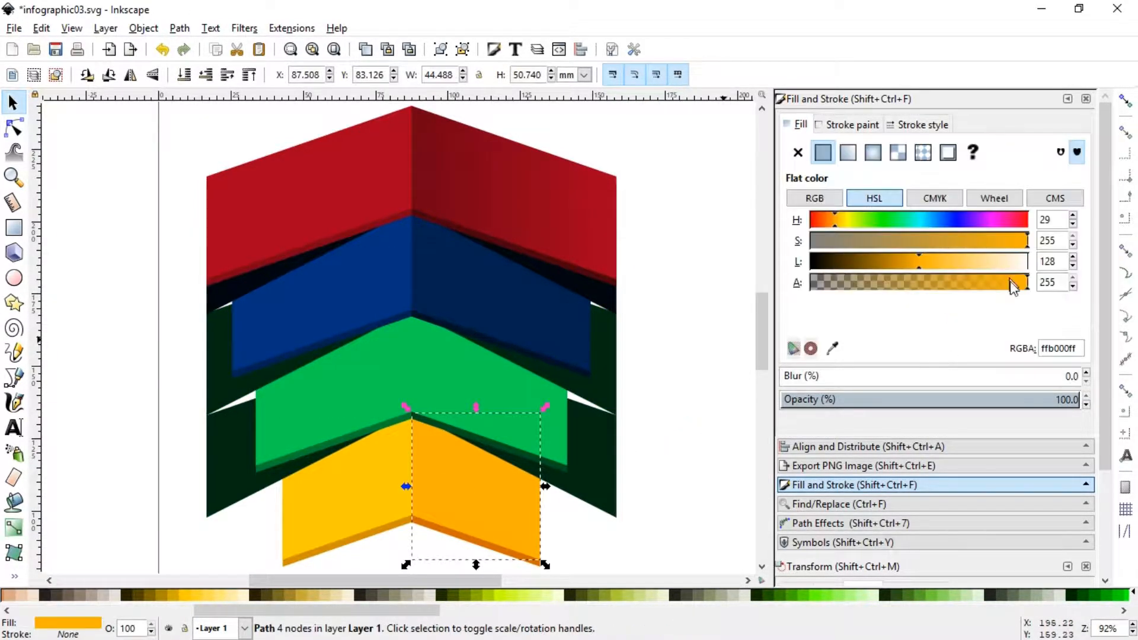
left_click_drag(1077, 351, 1005, 355)
key("ctrl+c")
left_click(601, 474)
key("ctrl+v")
left_click(831, 216)
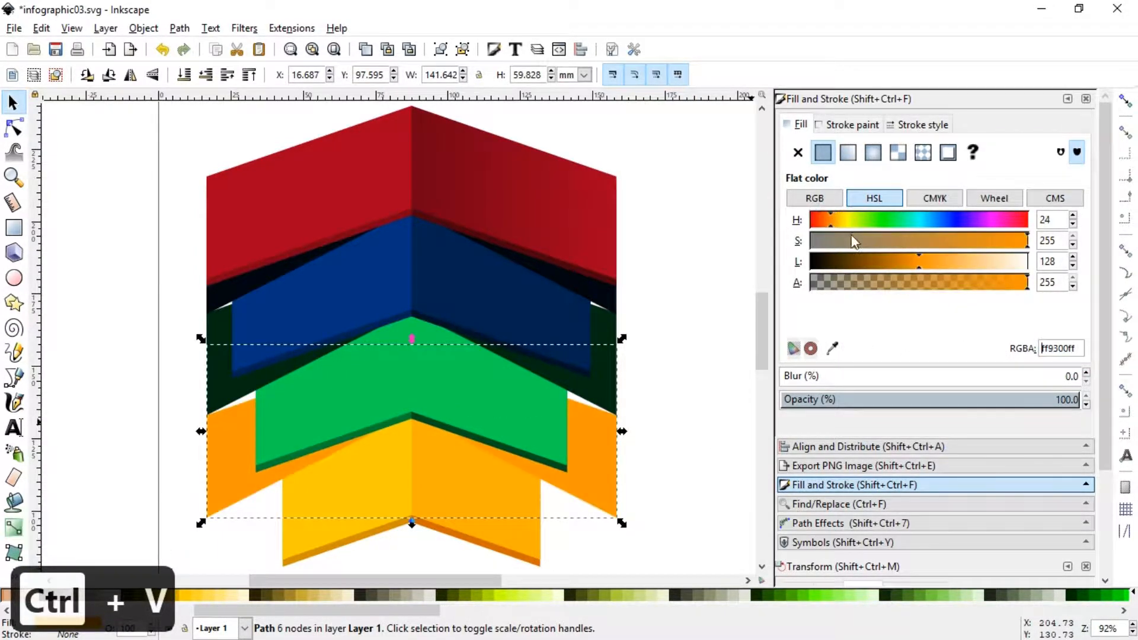
left_click_drag(919, 261, 845, 270)
left_click(704, 429)
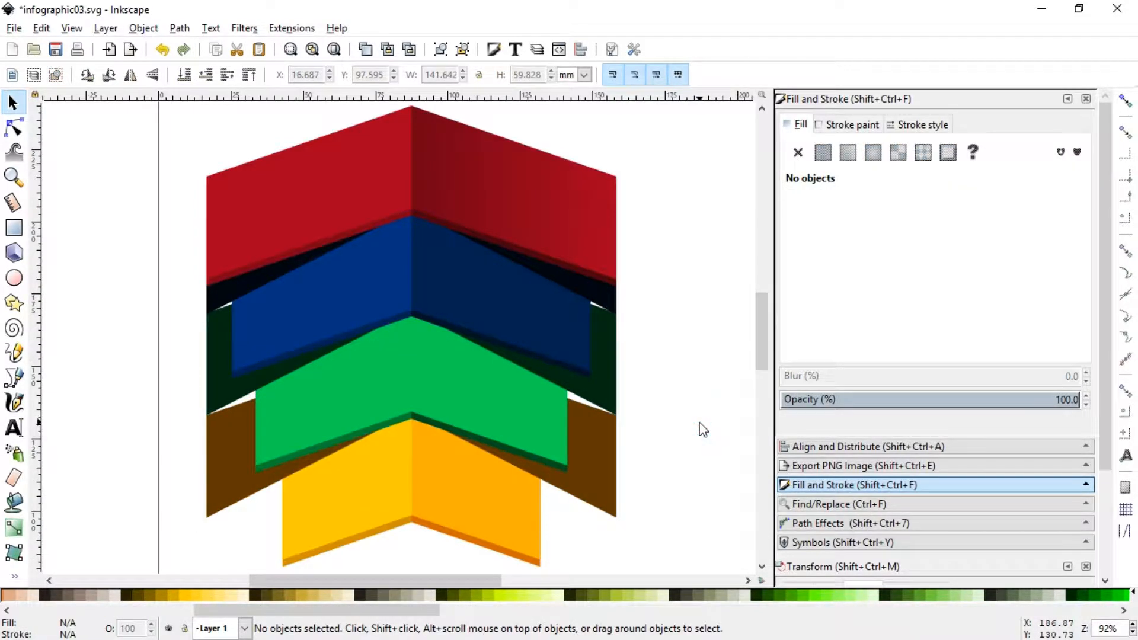
Darken the brown shadow shape behind the yellow chevron a little further and save the document.
key("minus")
left_click(532, 433)
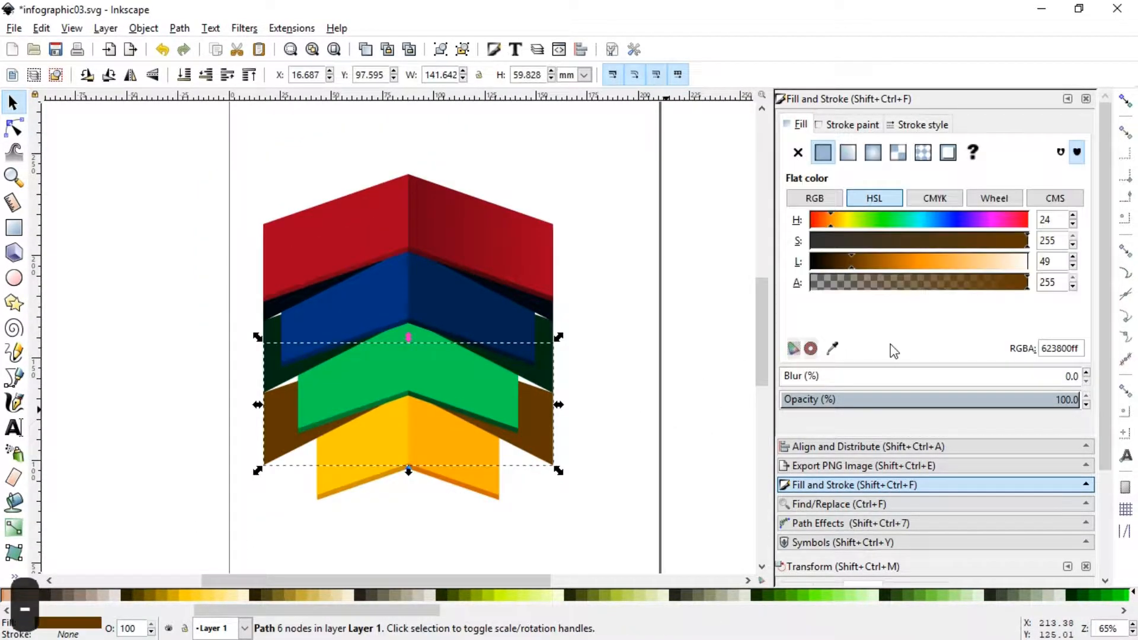
left_click_drag(841, 262, 831, 262)
left_click(612, 465)
key("ctrl+s")
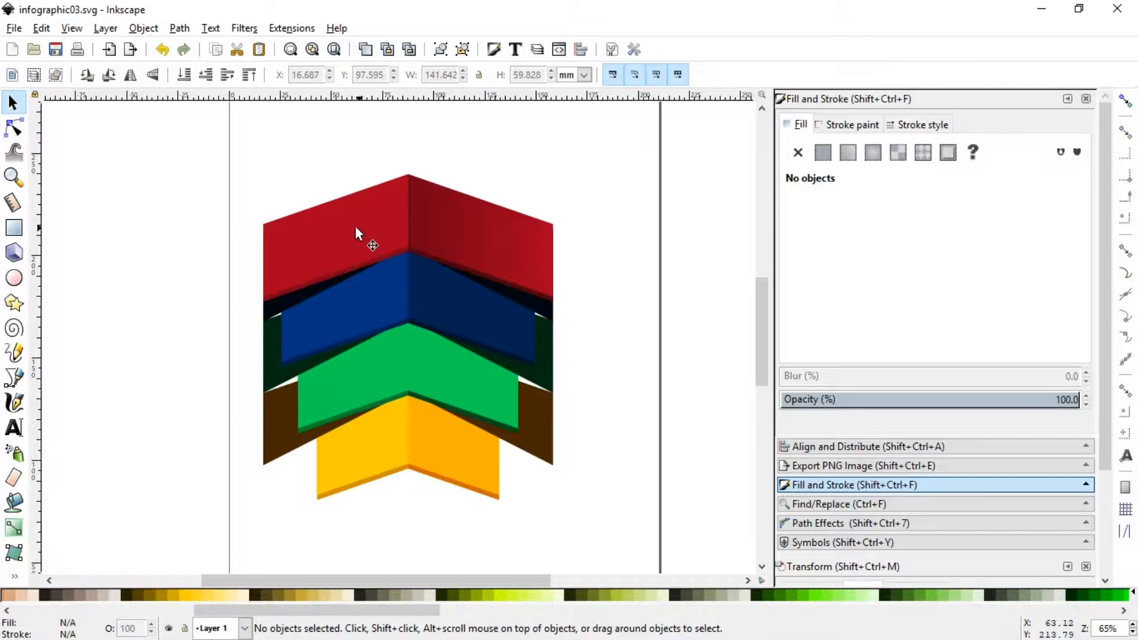
Duplicate all shapes of the chevron stack and move the copy beside the original, clear of its right edge.
left_click_drag(162, 138, 592, 509)
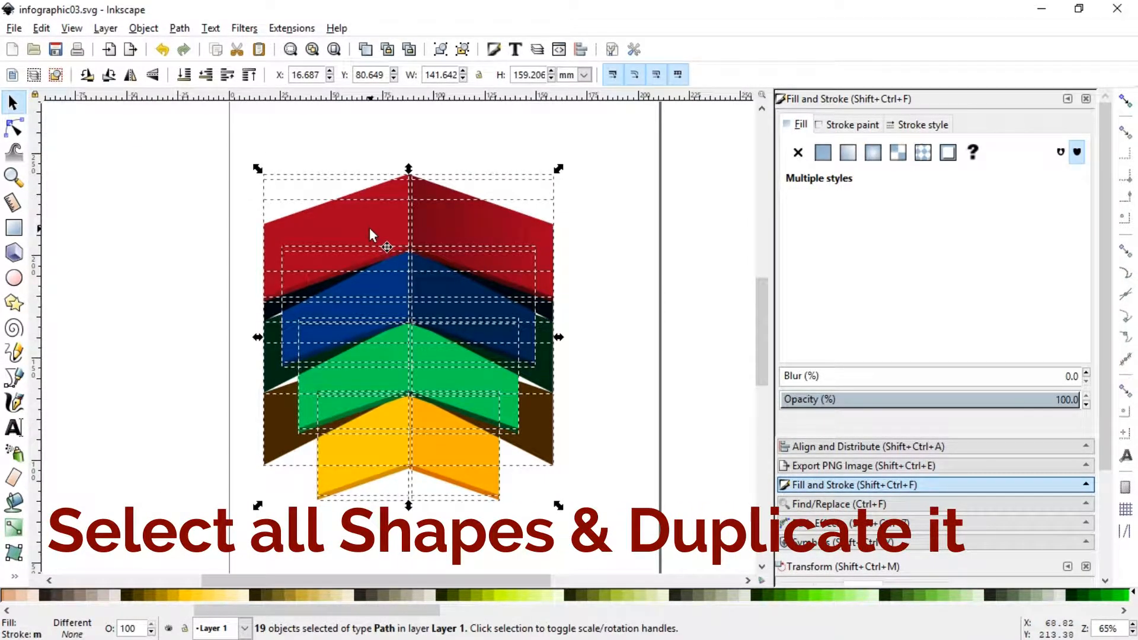
right_click(369, 228)
left_click(391, 338)
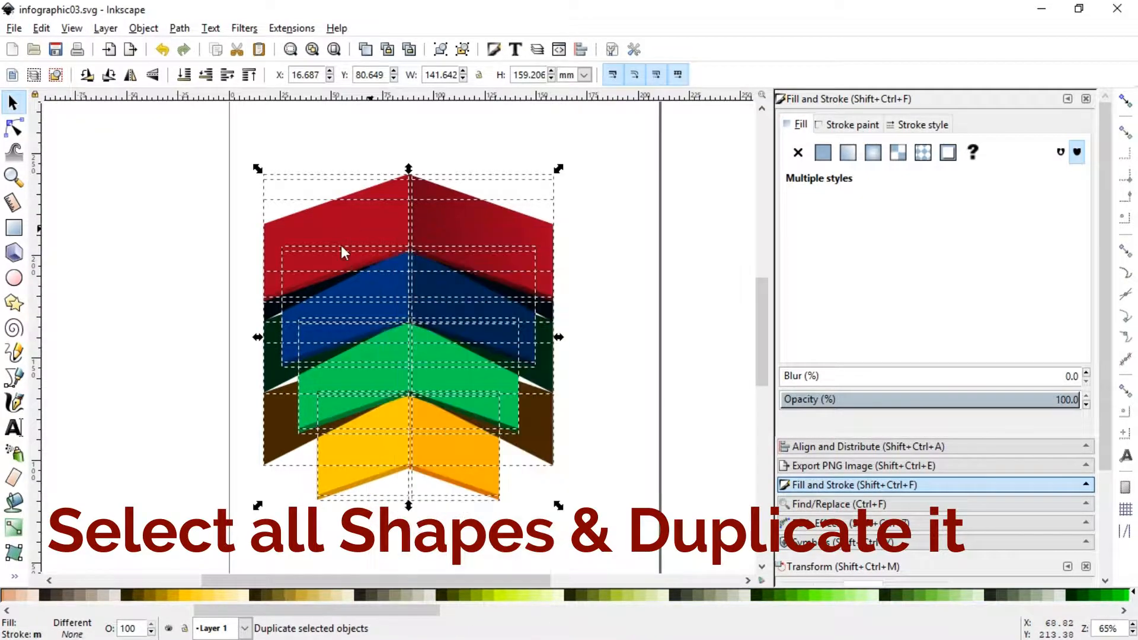
left_click_drag(321, 261, 639, 260)
left_click(530, 162)
Delete the three dark shadow shapes from the duplicated chevron stack.
left_click_drag(510, 581, 597, 581)
left_click(681, 379)
key("Delete")
left_click(676, 308)
key("Delete")
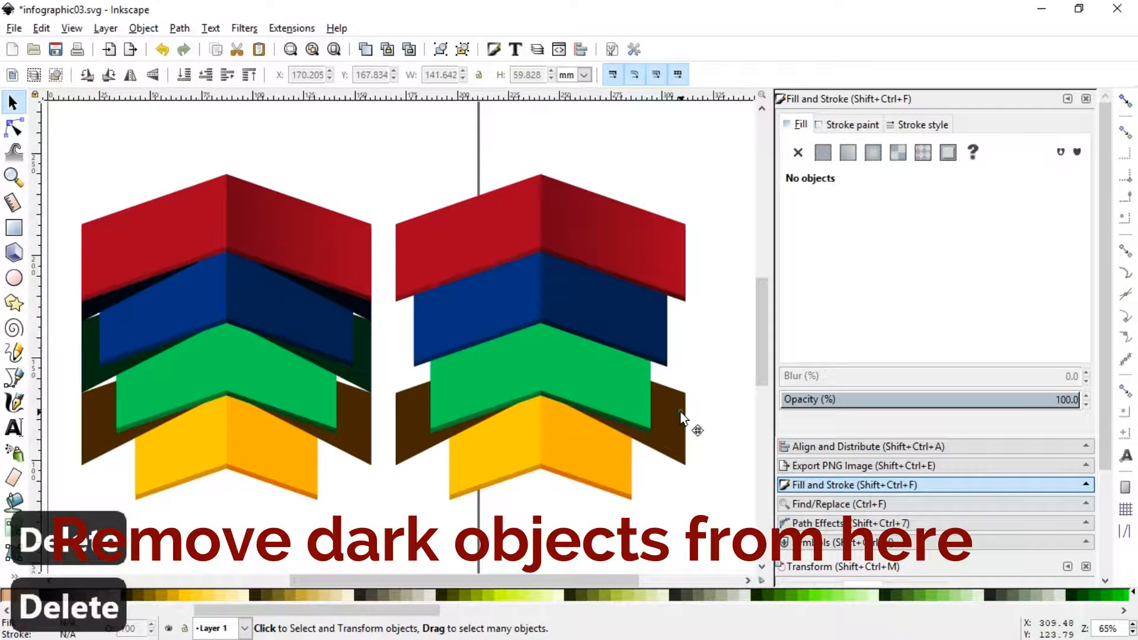
left_click(682, 424)
key("Delete")
Unite all shapes of the duplicated stack into a single silhouette with Union and save the document.
left_click_drag(384, 134, 705, 515)
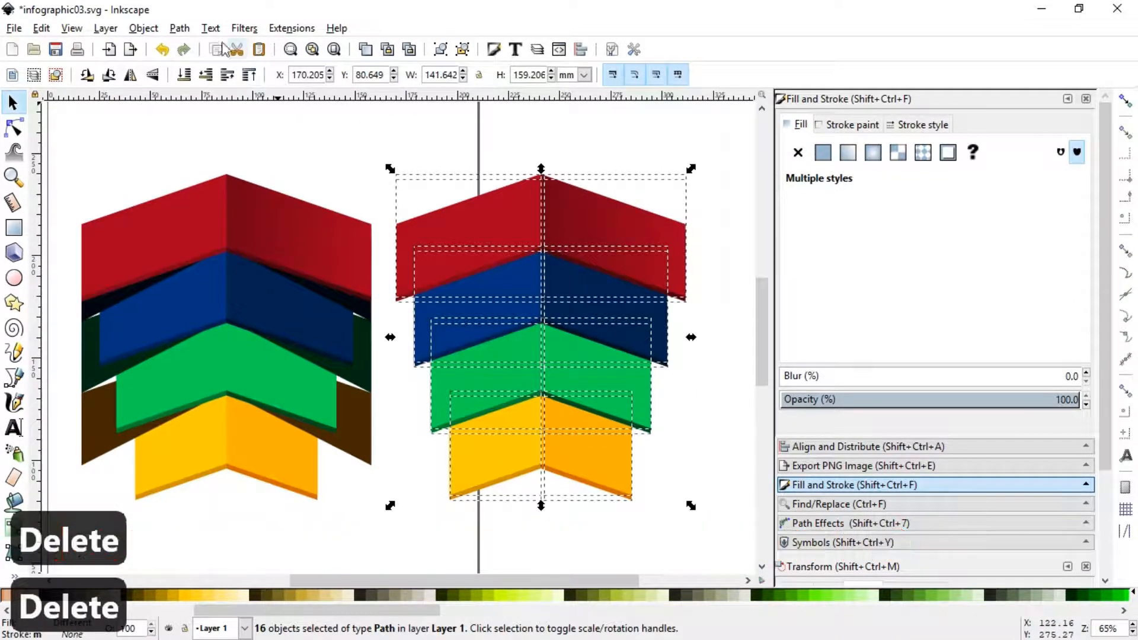
left_click(179, 28)
left_click(193, 126)
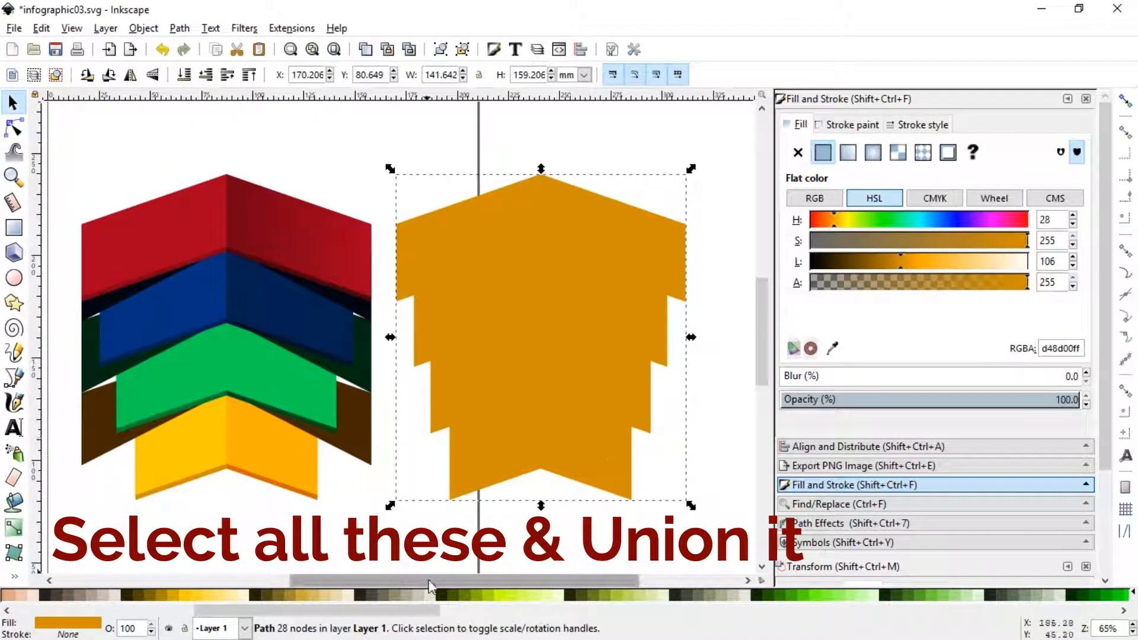
left_click_drag(424, 580, 345, 581)
left_click(450, 512)
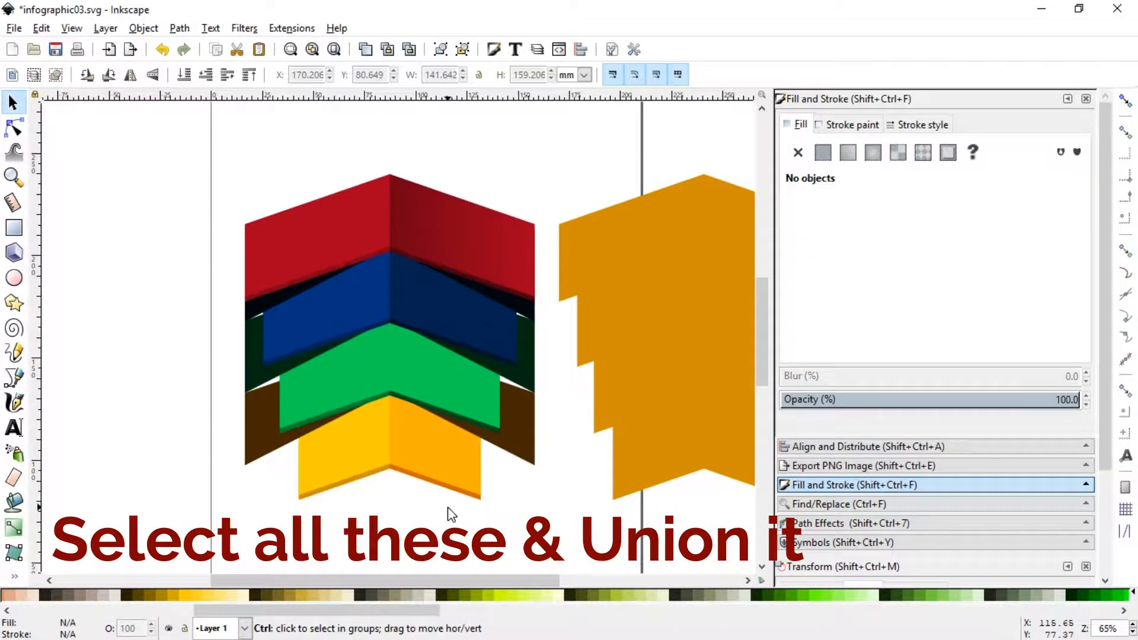
key("ctrl+s")
Blur the three dark shadow shapes of the original chevron stack by 2.8%.
left_click(532, 323)
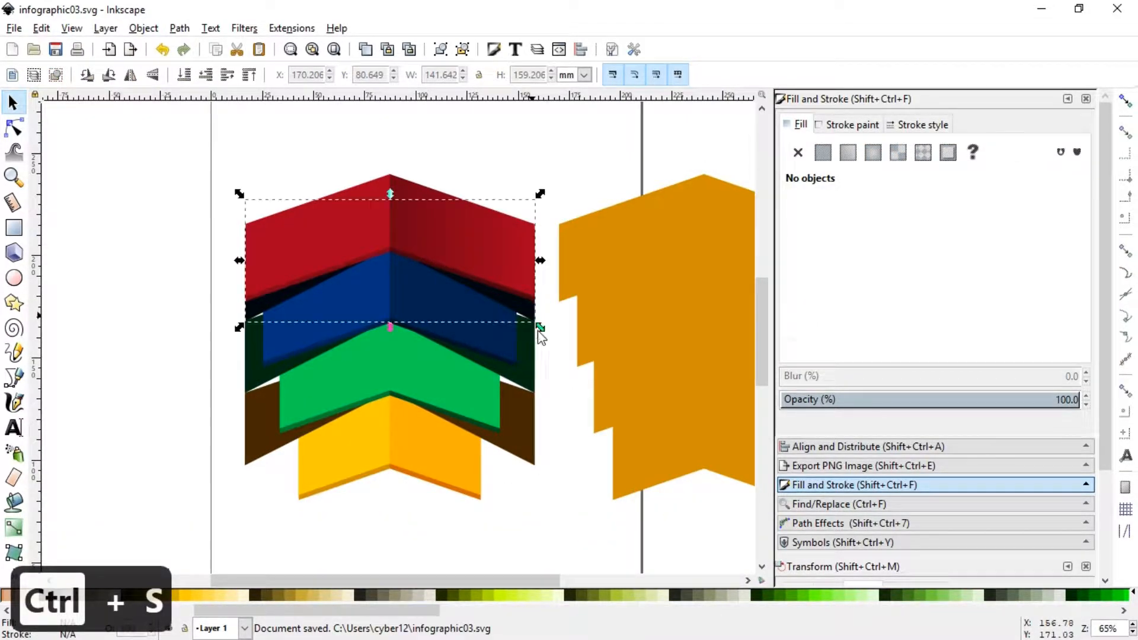
left_click(524, 424, "shift")
left_click(525, 437, "shift")
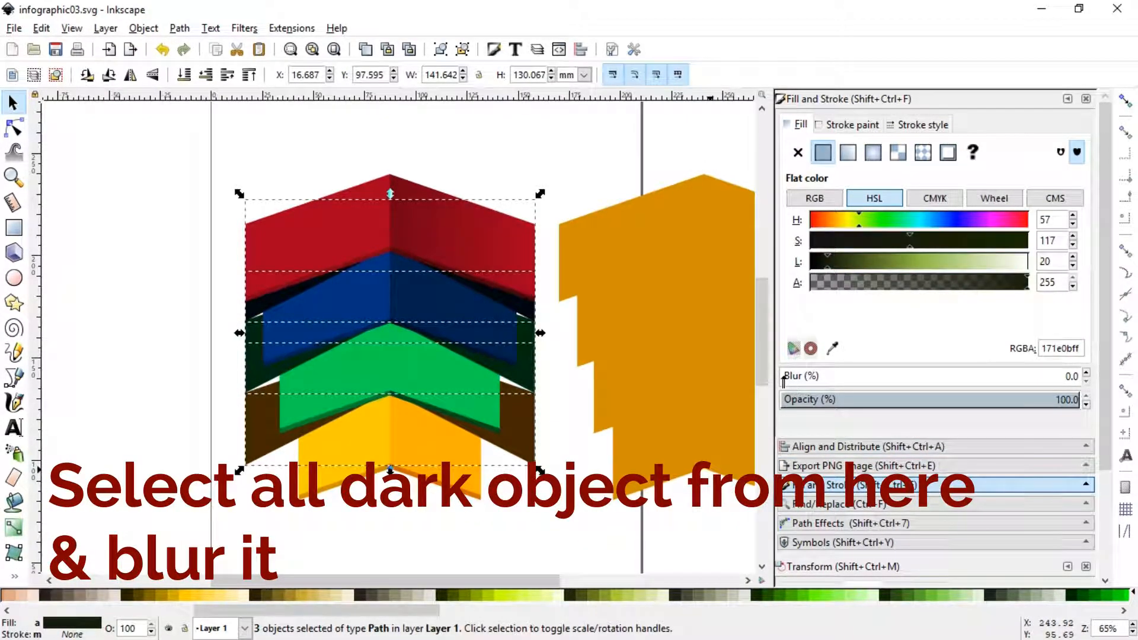
left_click_drag(785, 376, 790, 377)
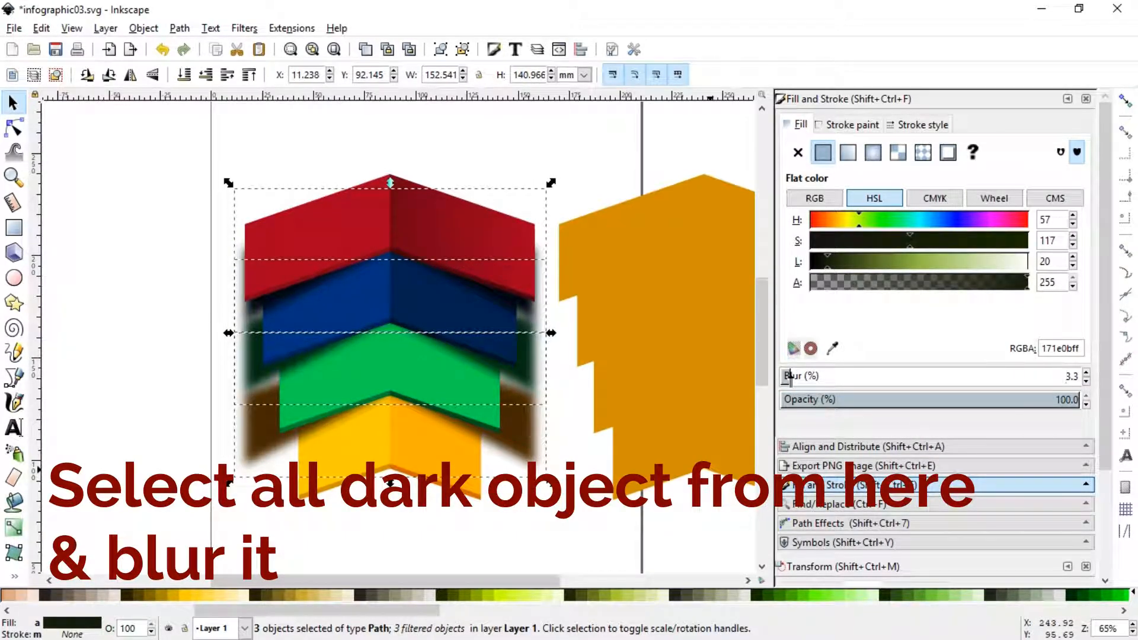
left_click(796, 375)
left_click(790, 376)
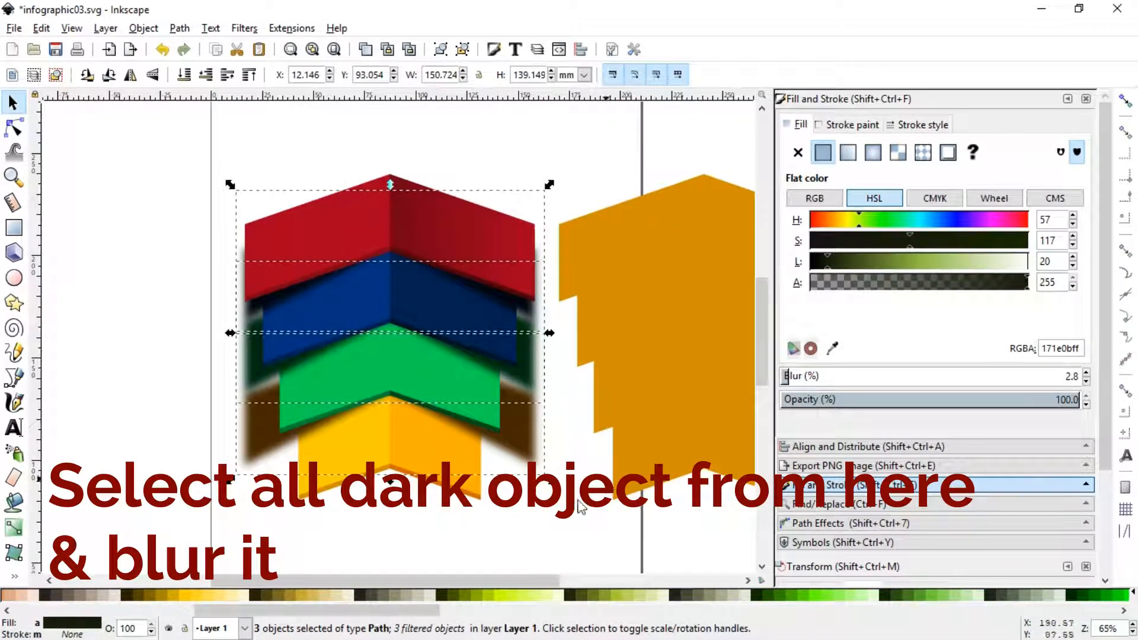
left_click(579, 506)
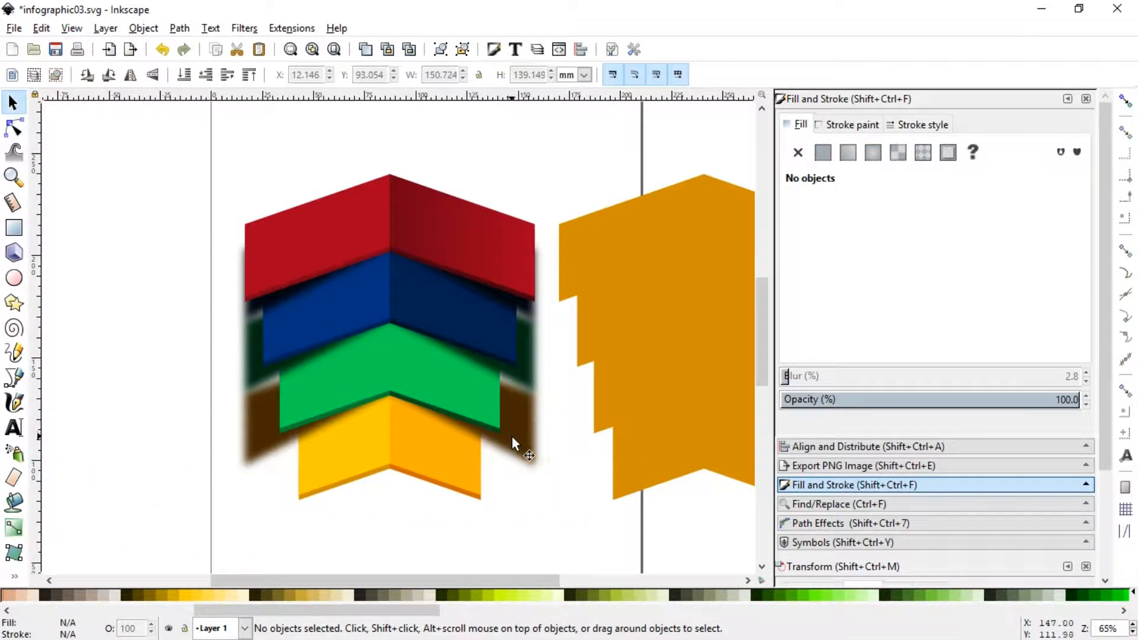
Try to group the colored chevron stack and select it with the orange silhouette for alignment.
left_click(663, 340)
mouse_move(119, 132)
left_mouse_down()
mouse_move(476, 422)
mouse_move(566, 572)
left_mouse_up()
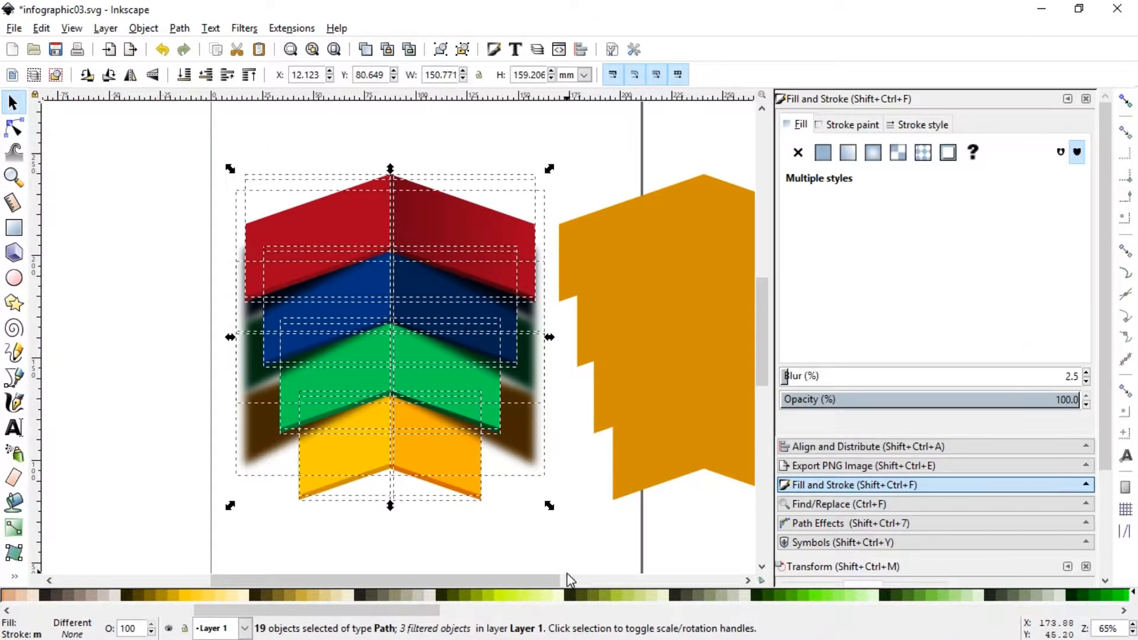
key("ctrl+g")
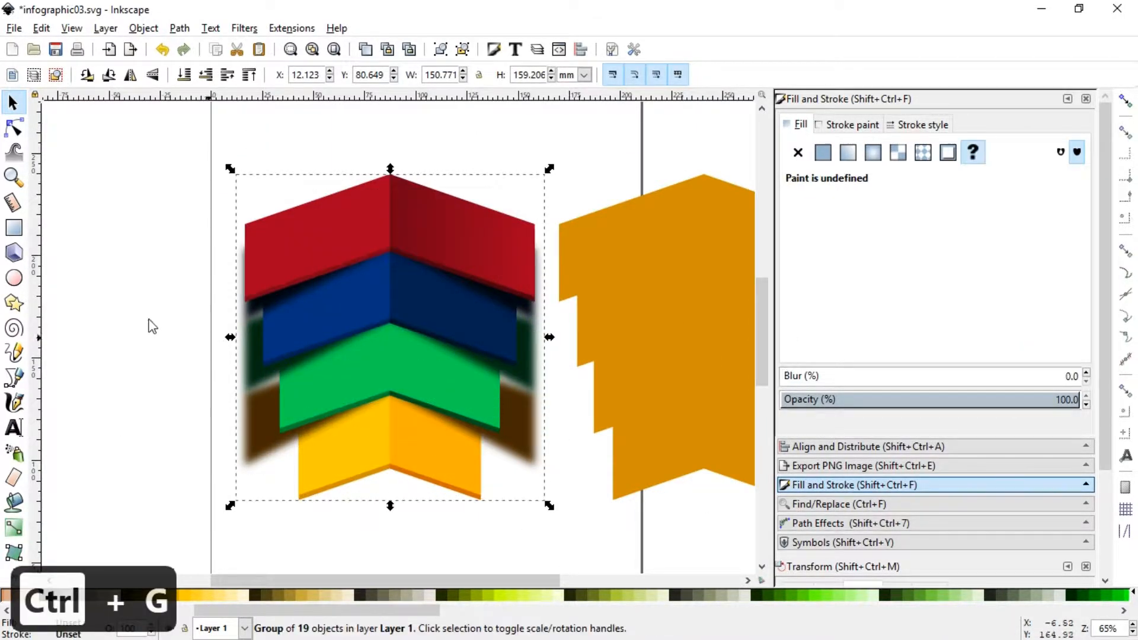
left_click(145, 323)
left_click(652, 320)
left_click(435, 234, "shift")
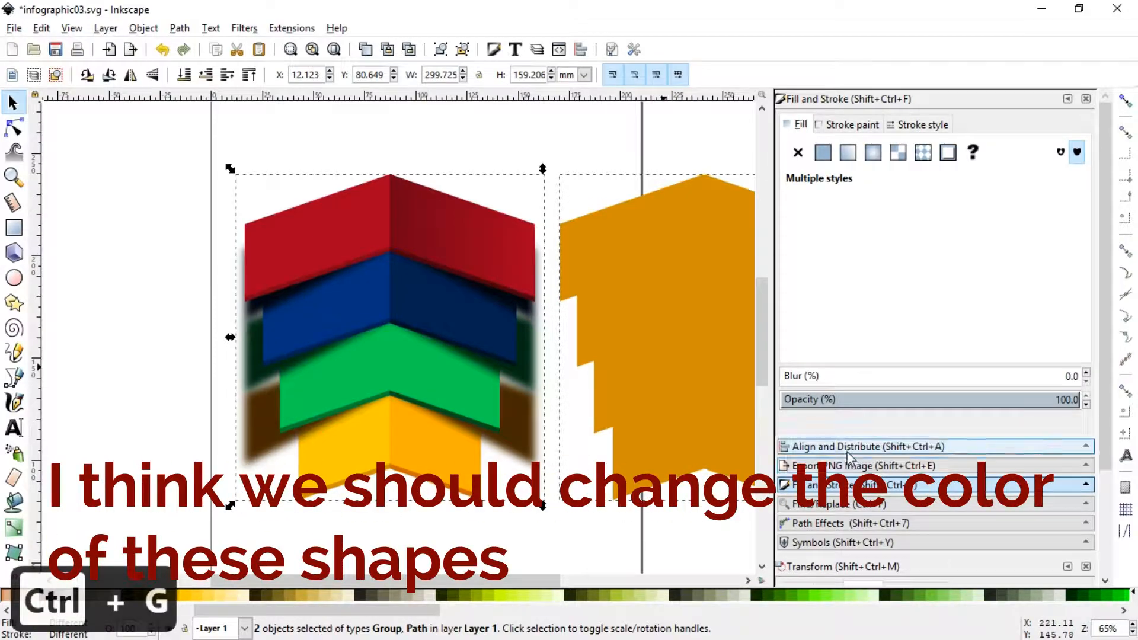
key("ctrl+shift+a")
left_click(193, 169)
Darken the right face of the green chevron and slightly darken the right face of the yellow chevron.
left_click(458, 388)
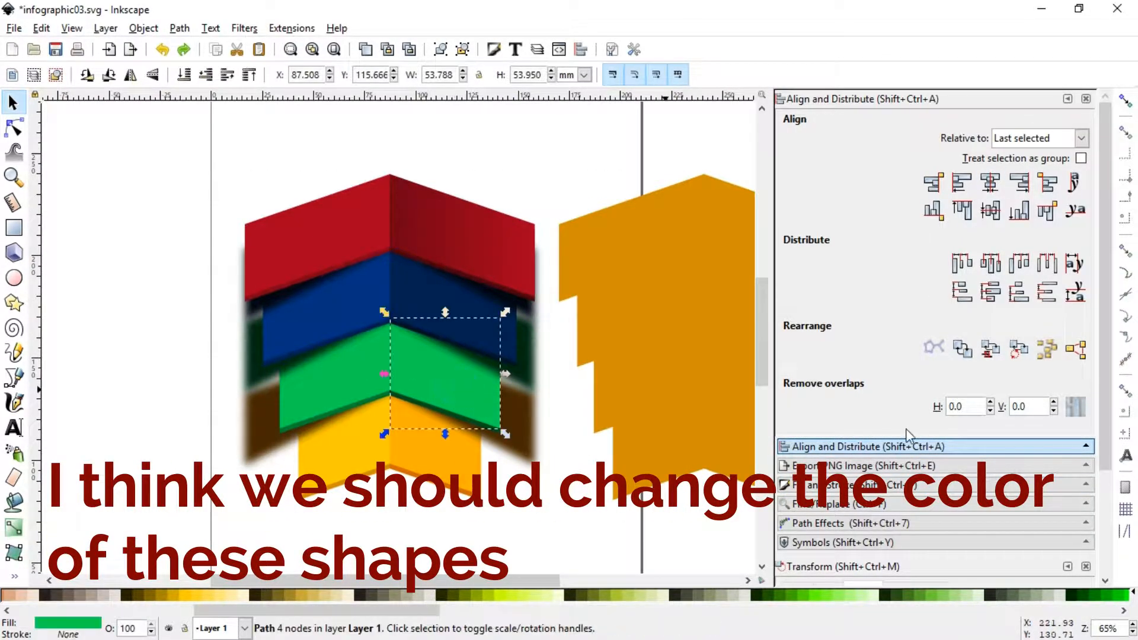
key("ctrl+shift+f")
left_click_drag(895, 261, 880, 262)
left_click(308, 155)
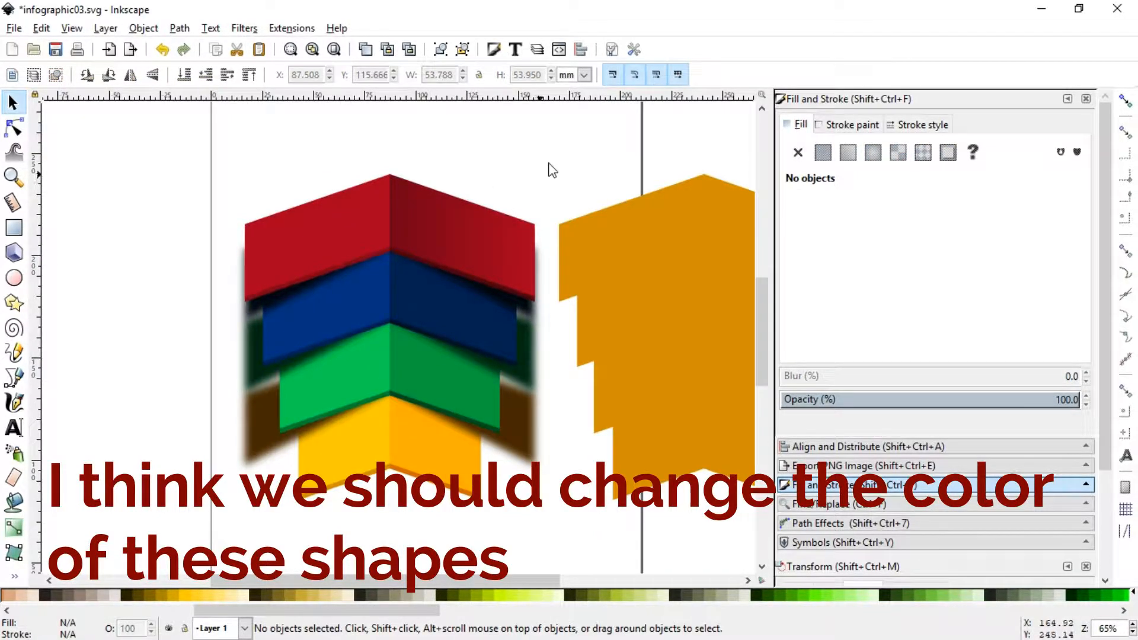
left_click(431, 460)
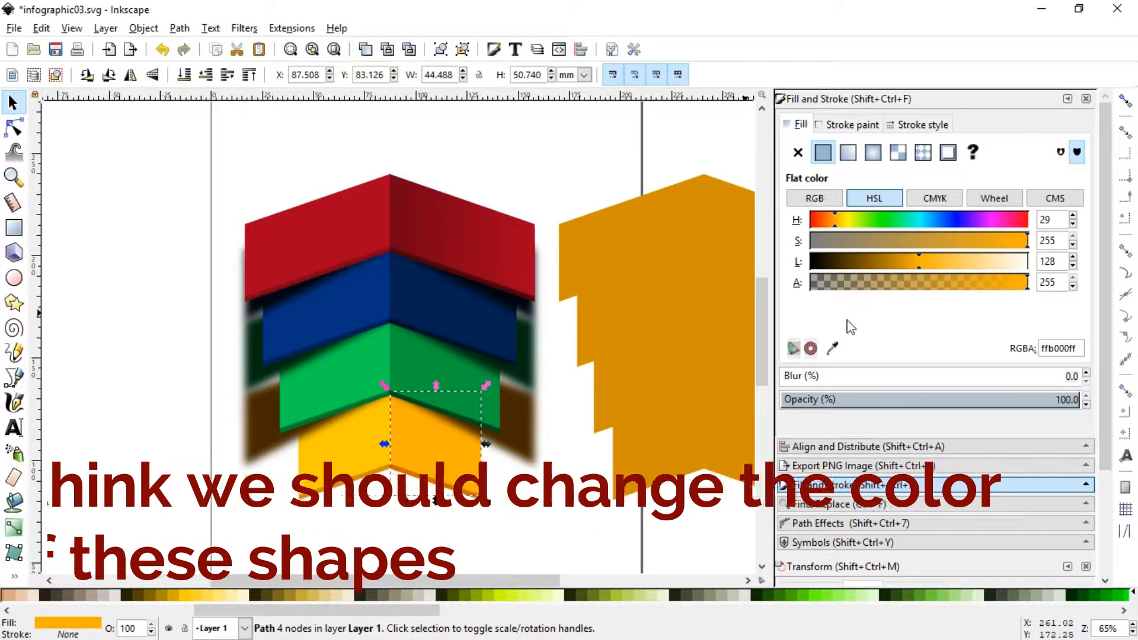
left_click(909, 261)
left_click(528, 142)
Extend the linear gradient on the red chevron's right face by moving its dark start handle leftward past the fold.
left_click(477, 241)
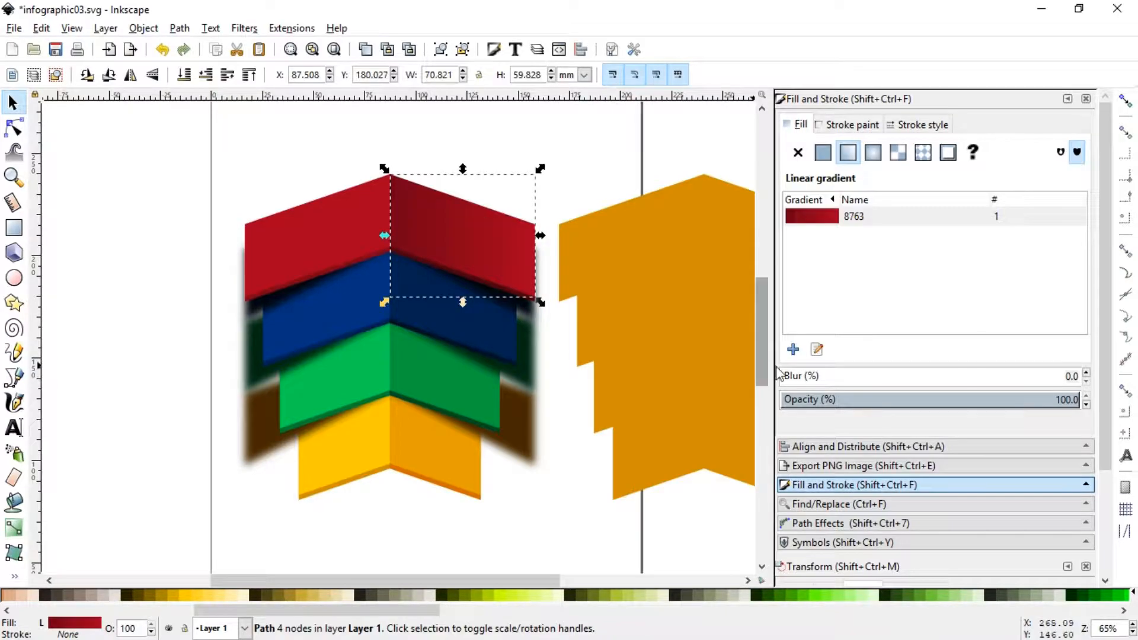
left_click(816, 349)
left_click_drag(391, 234, 366, 233)
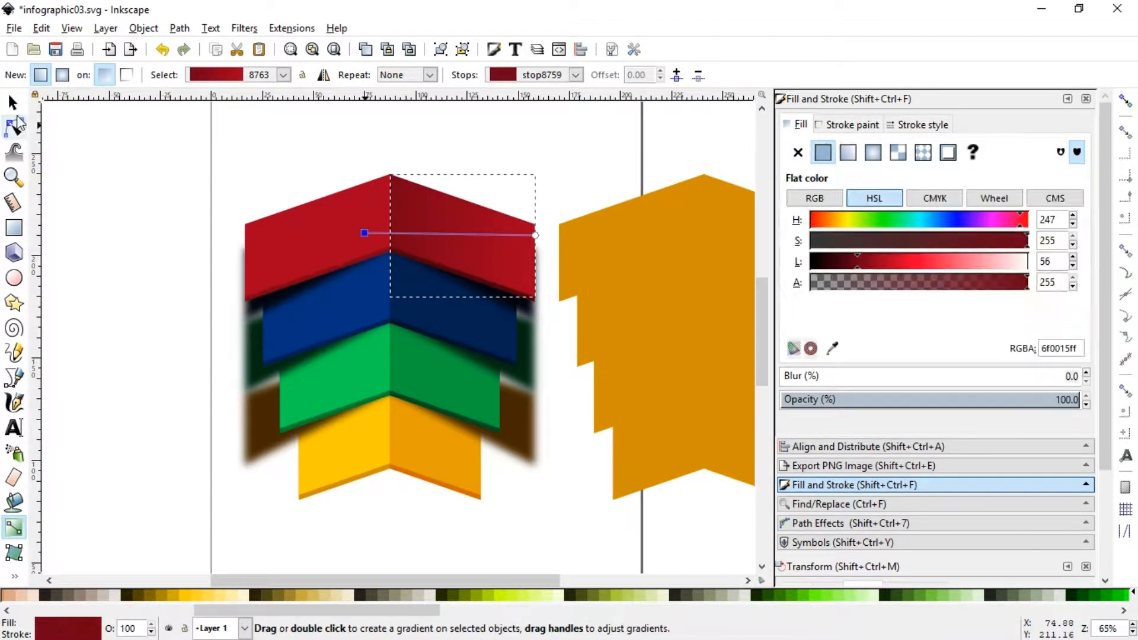
left_click(13, 104)
left_click(70, 146)
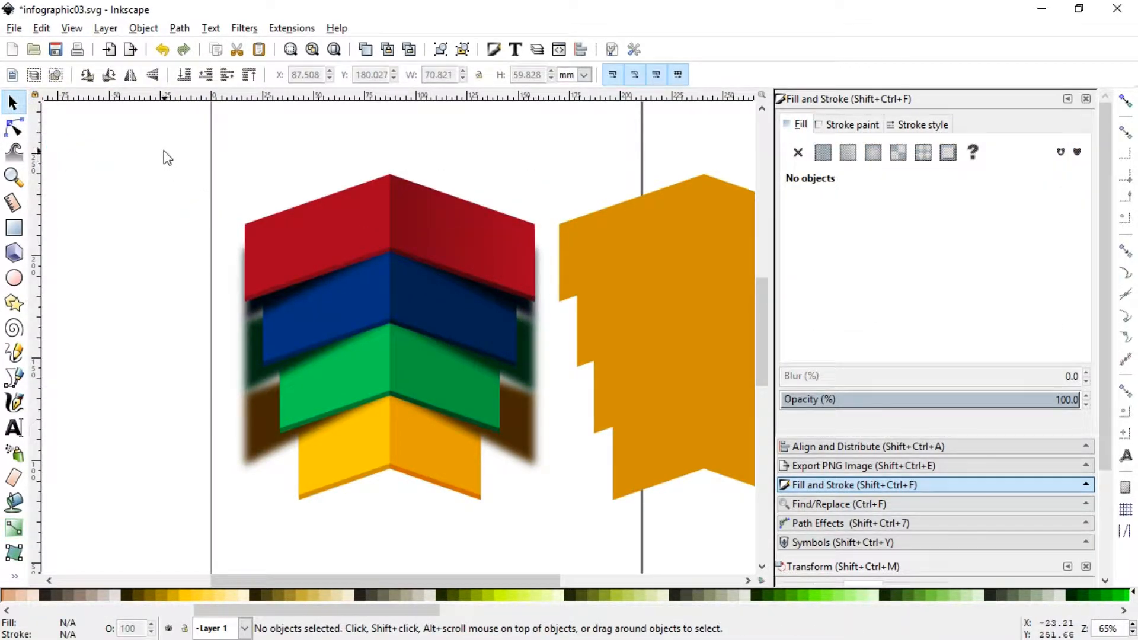
Group the colored chevron stack with its shadows and center the orange silhouette horizontally over the group.
left_click_drag(164, 151, 585, 546)
key("ctrl+g")
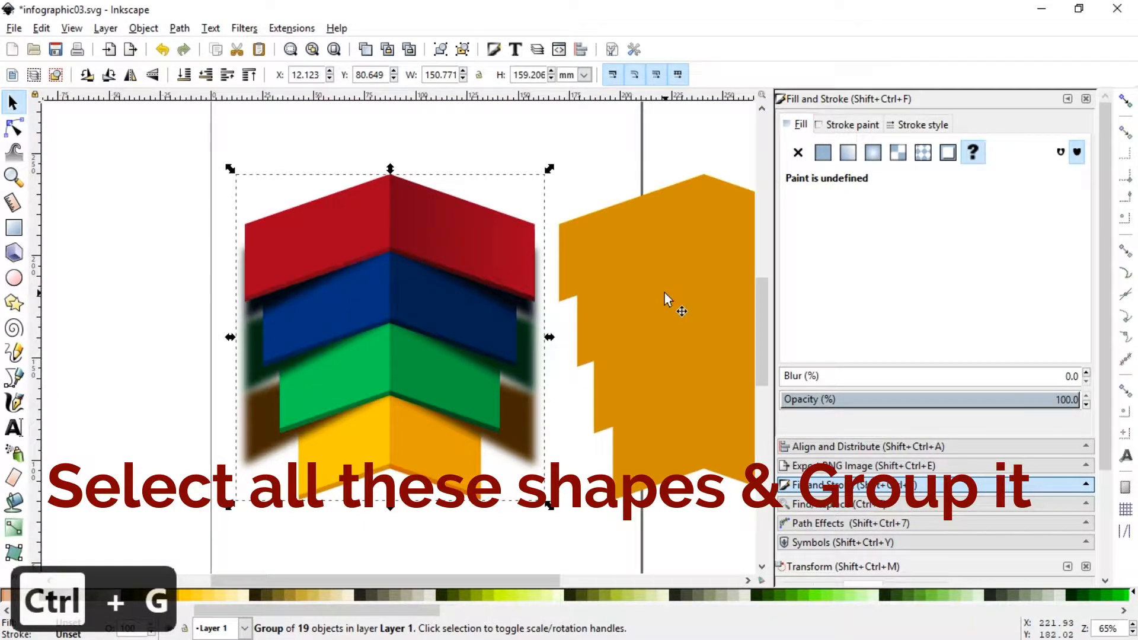
left_click(655, 295)
left_click(444, 237, "shift")
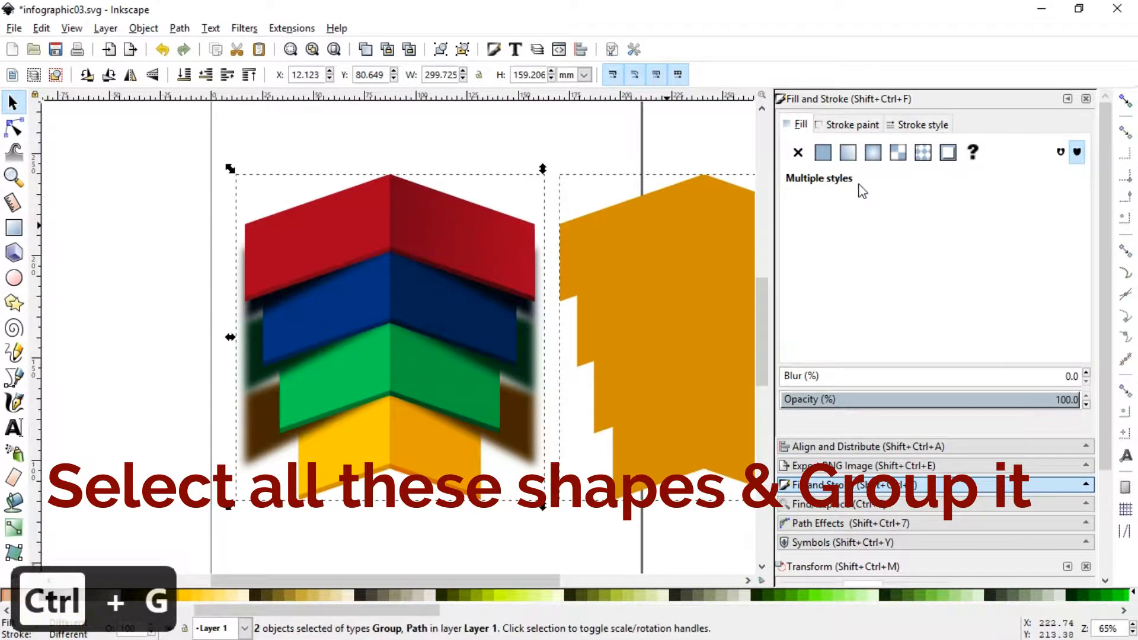
left_click(865, 446)
left_click(990, 182)
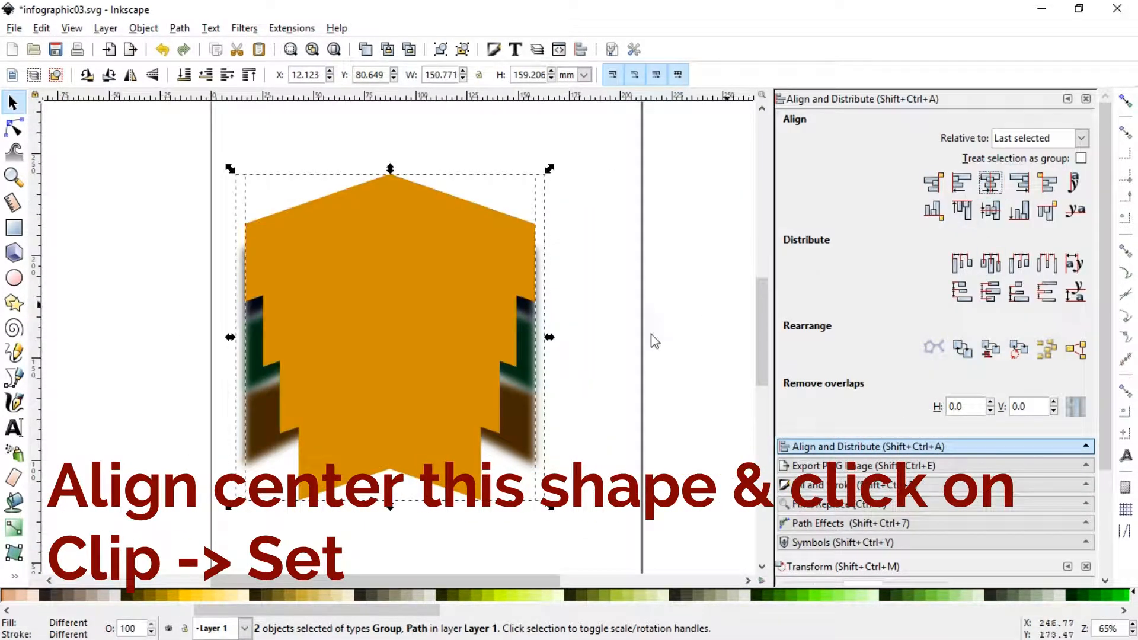
Clip the grouped chevron stack to the orange silhouette and deselect the result.
left_click(143, 28)
mouse_move(156, 207)
left_click(413, 207)
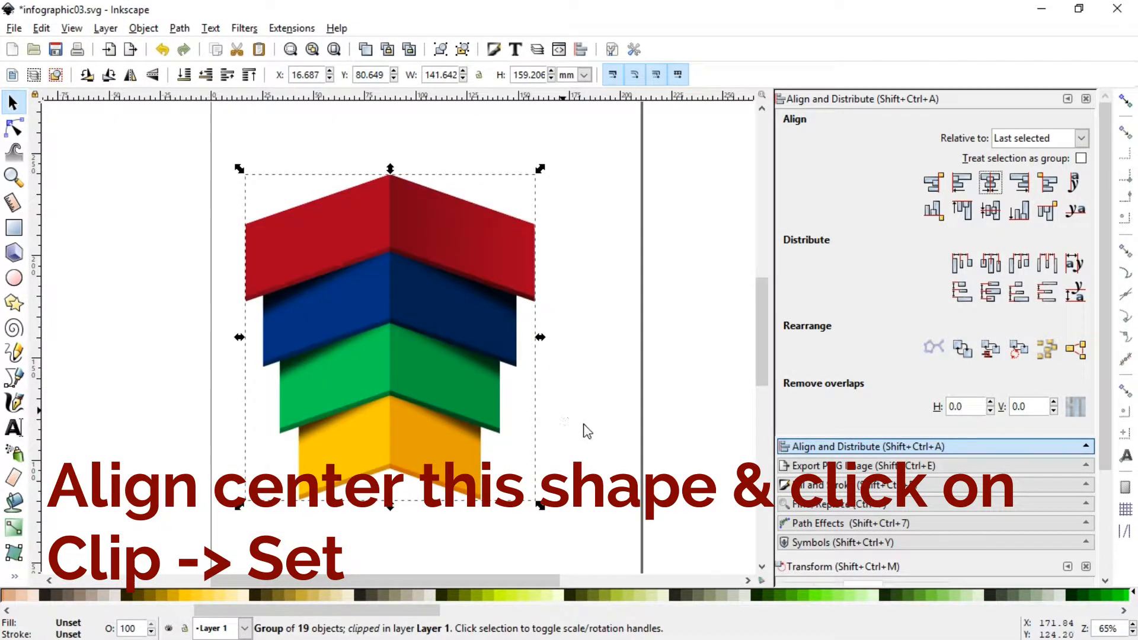
left_click(599, 429)
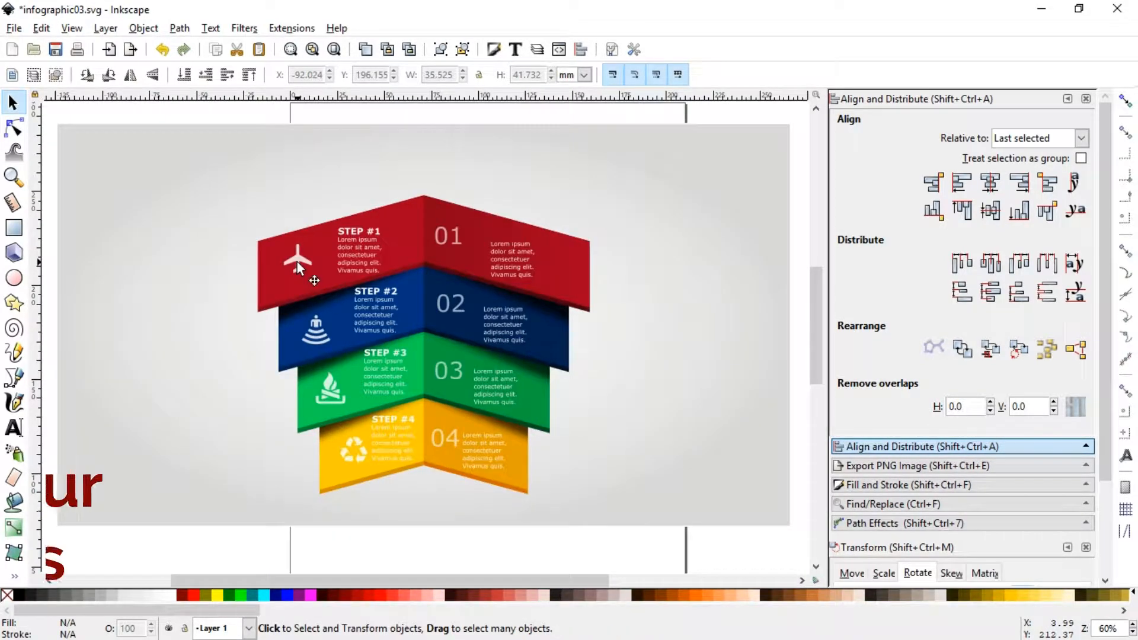
Examine the symbols, step numbers and text blocks placed on the finished infographic's colored layers.
left_click(297, 262)
left_click(317, 329)
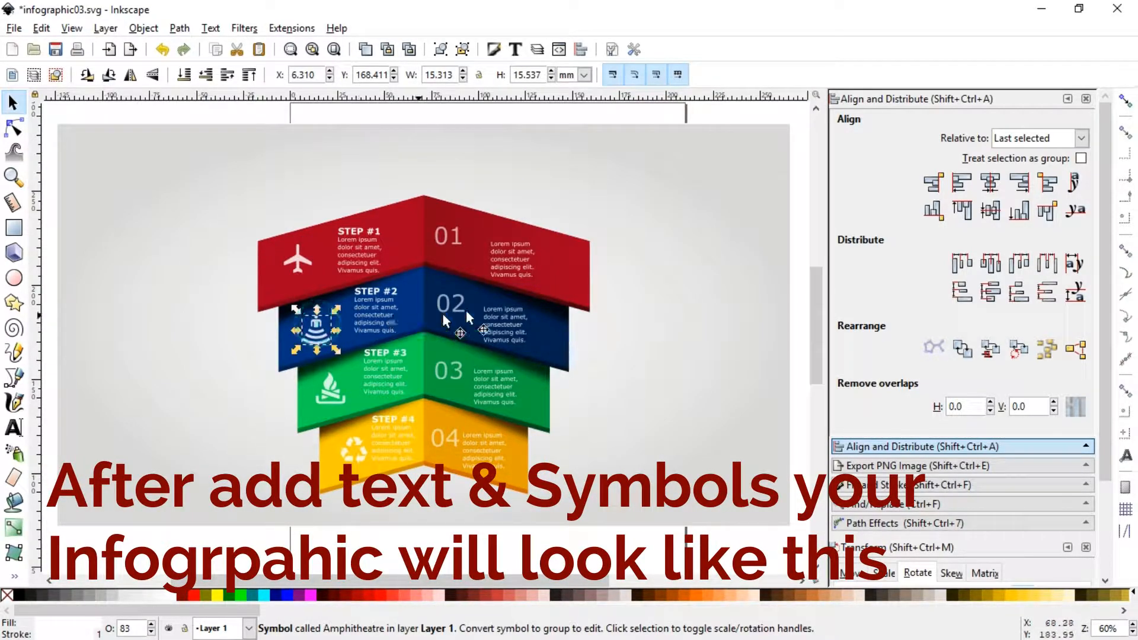
left_click(455, 308)
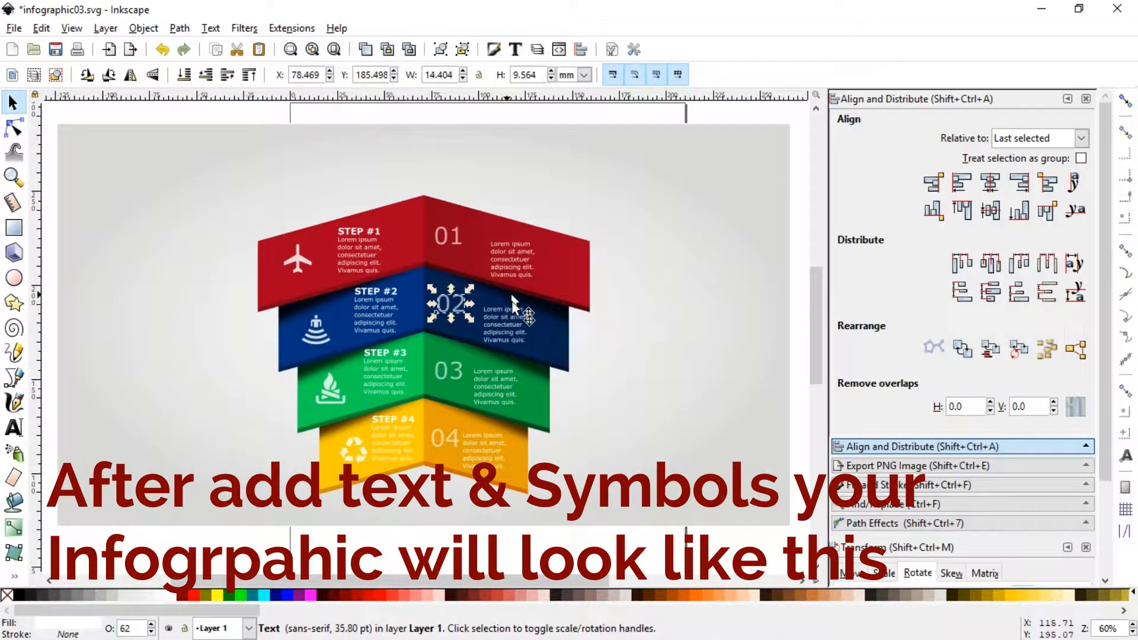
left_click(474, 438)
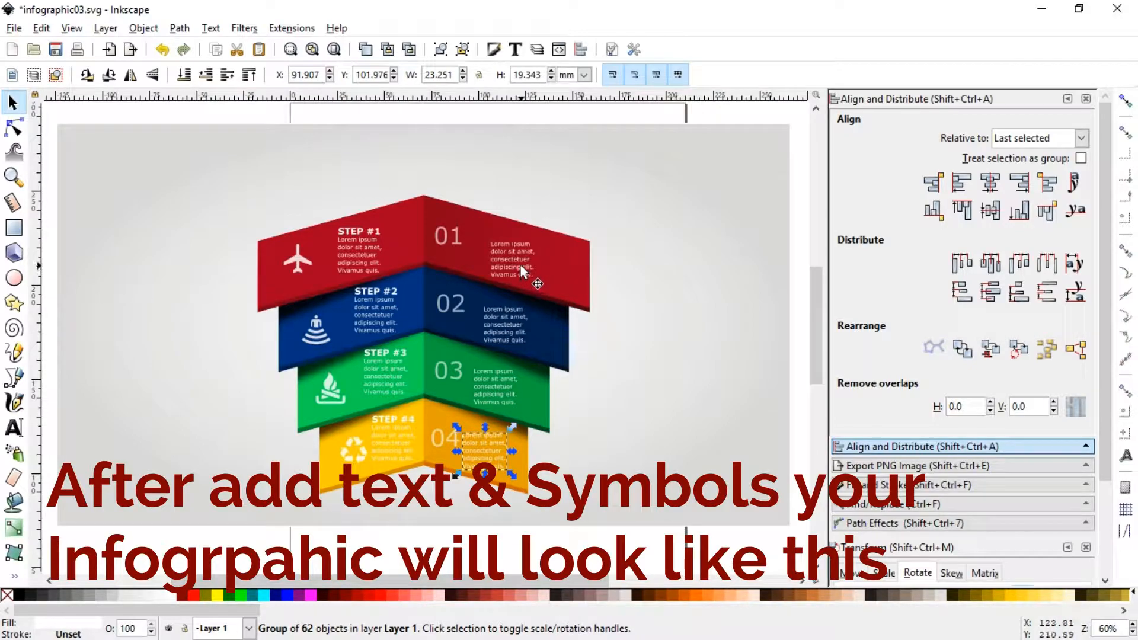
left_click(521, 265)
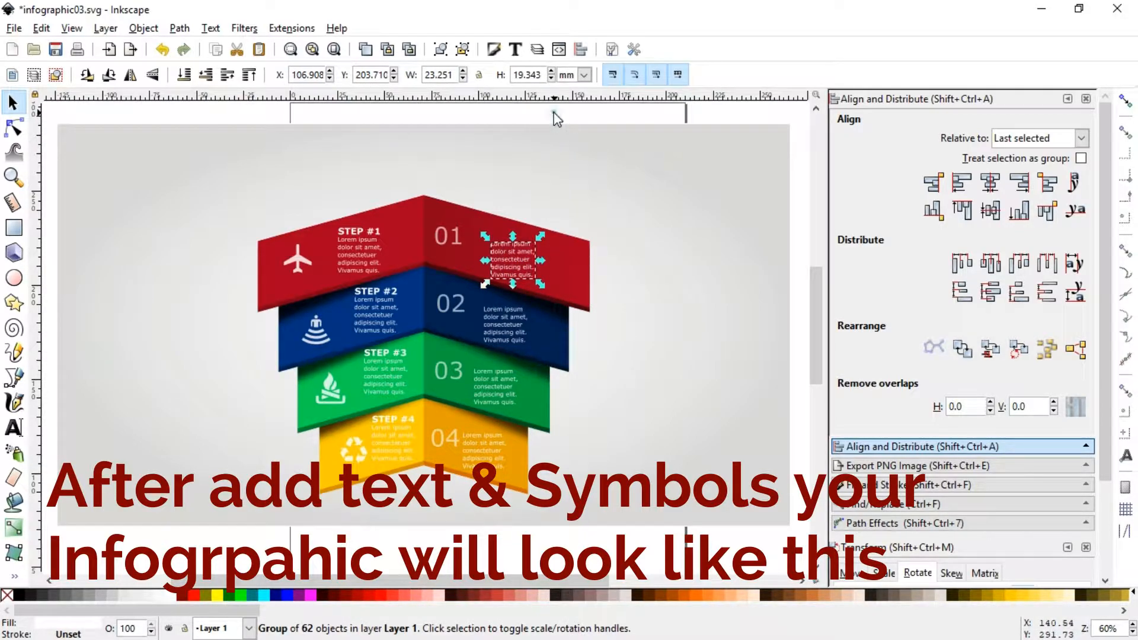
left_click(656, 284)
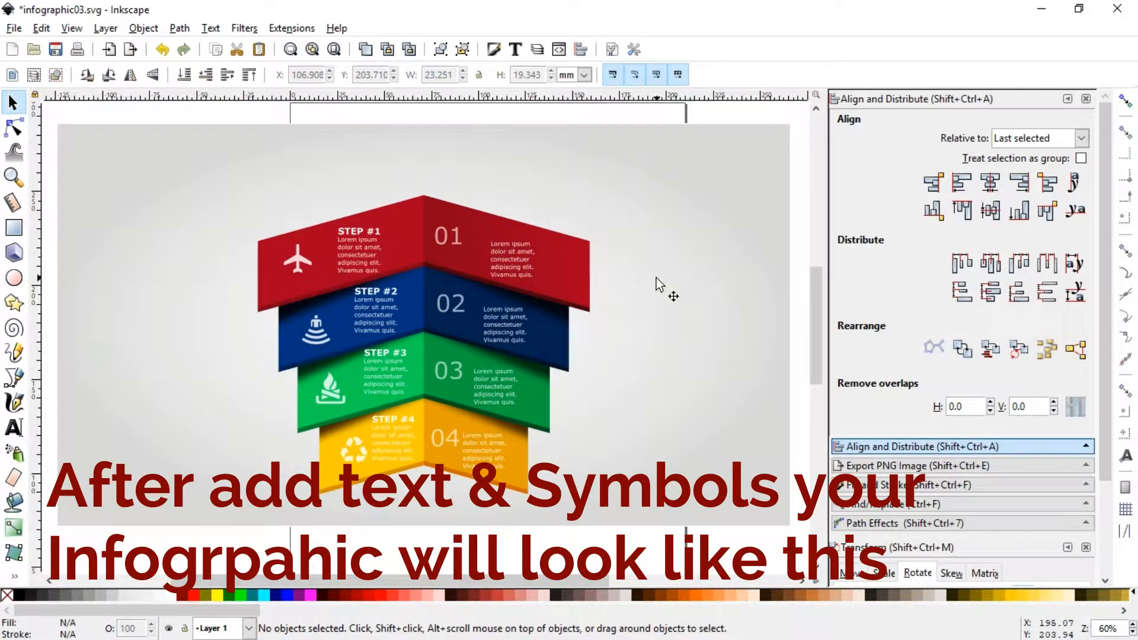